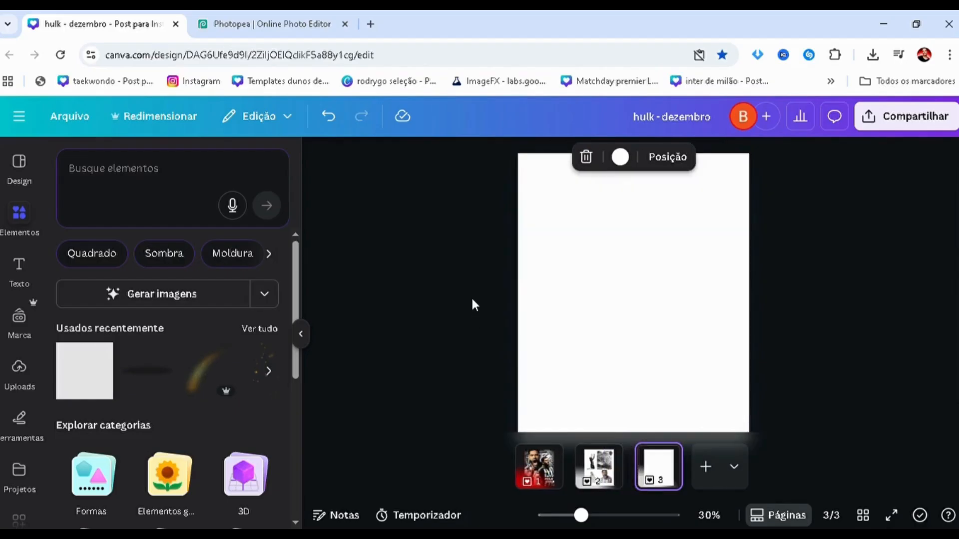
Move the blank third page to second place in the Canva design and open the page with the player cutouts.
drag(515, 274, 772, 314)
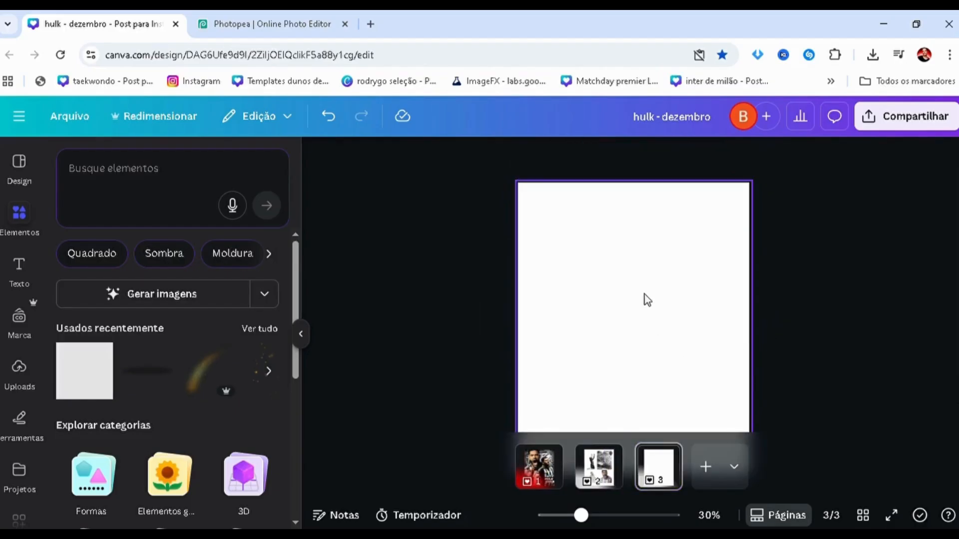
drag(620, 175, 611, 430)
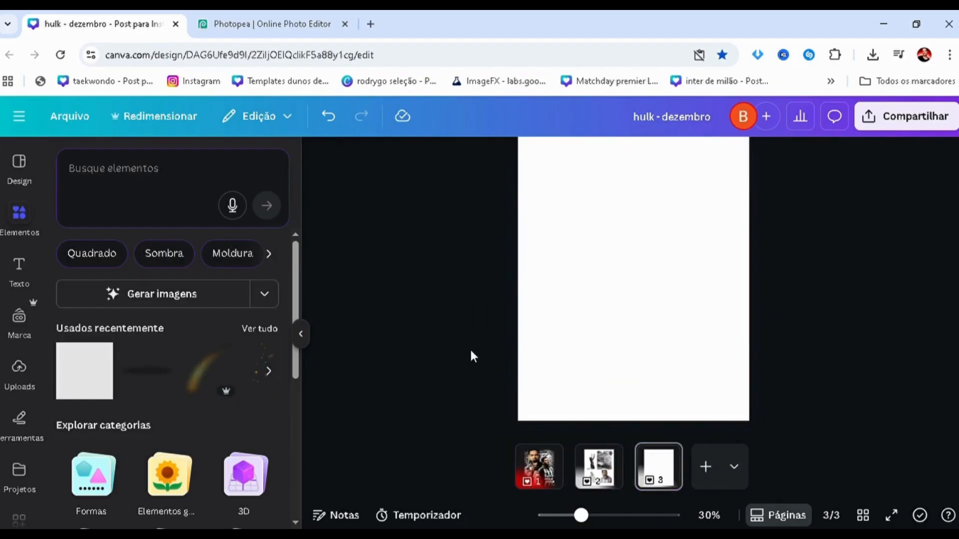
scroll(470, 318, down, 3)
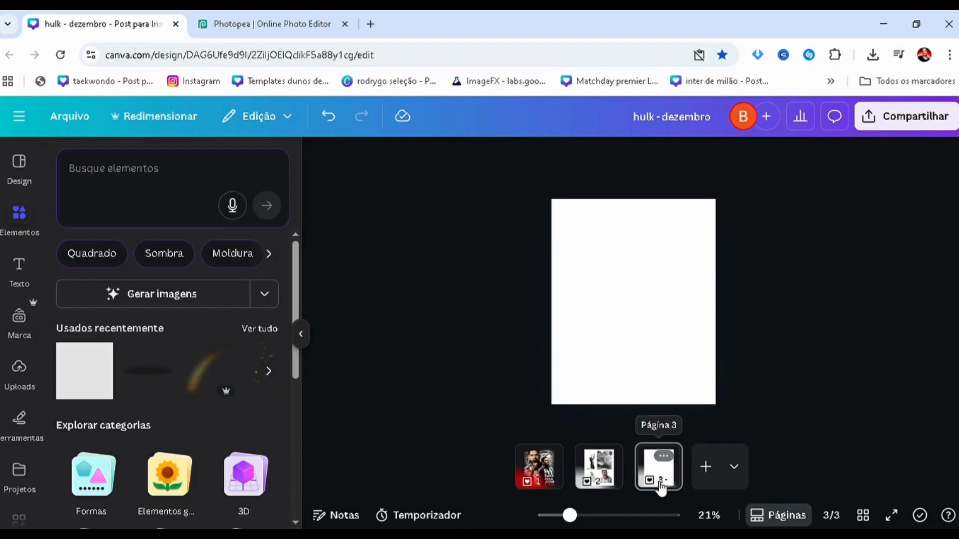
drag(660, 487, 595, 470)
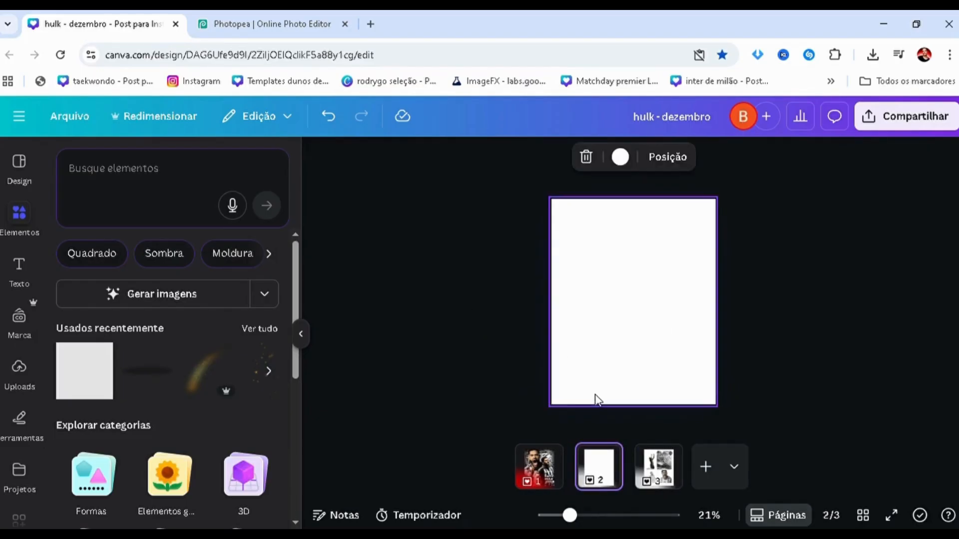
click(659, 478)
click(599, 472)
click(657, 467)
click(469, 283)
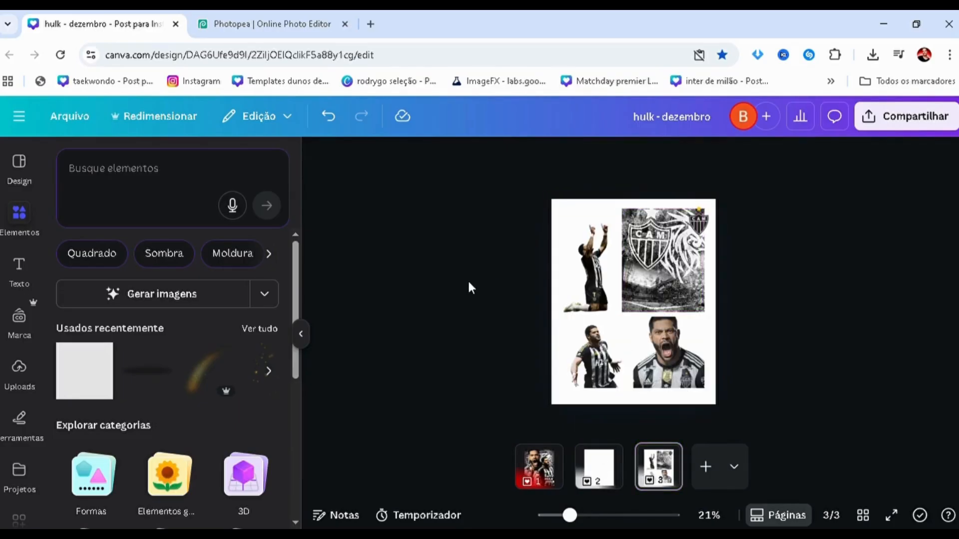
Switch to Photopea and close the open Novo Projeto.psd without saving it.
click(269, 23)
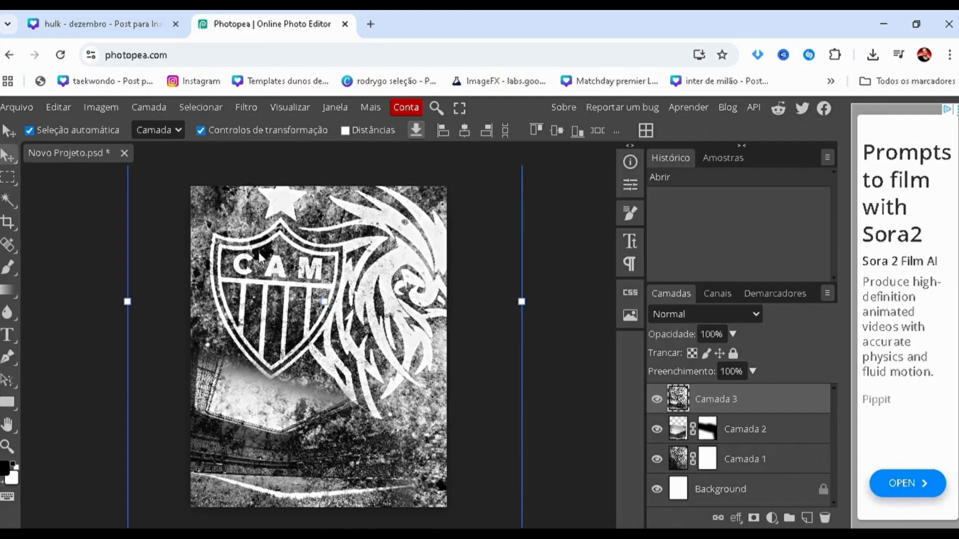
click(125, 153)
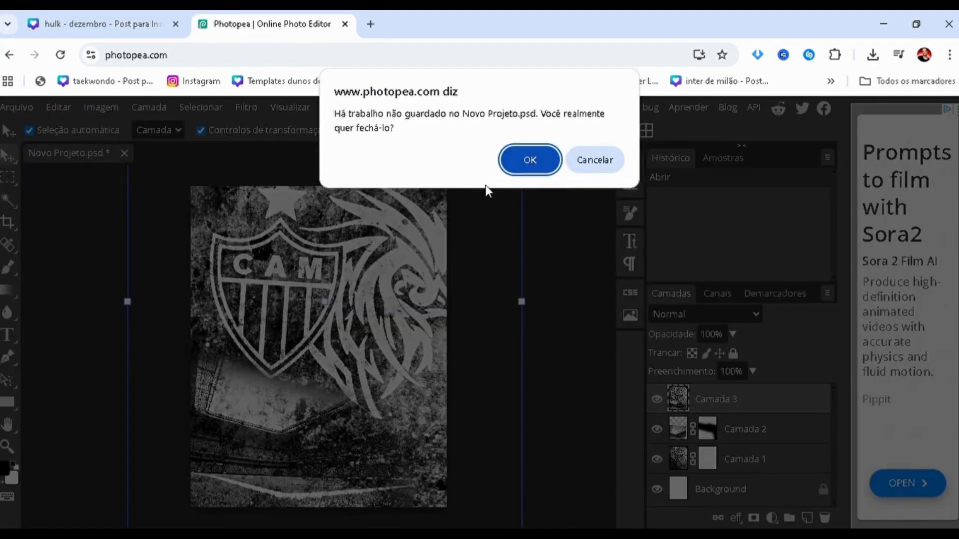
click(518, 165)
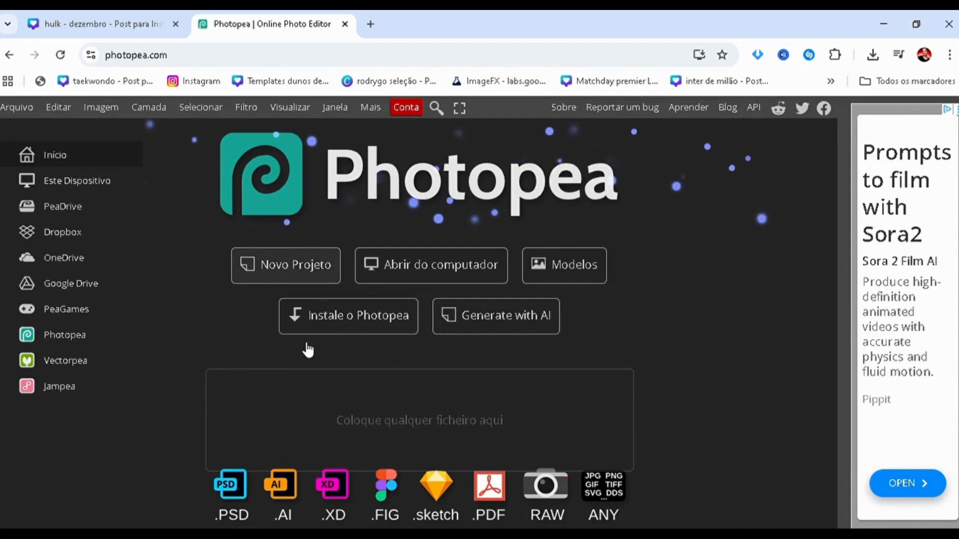
Create a new project from the Insta Portrait preset, 1080 x 1350 pixels, with a white background.
click(295, 265)
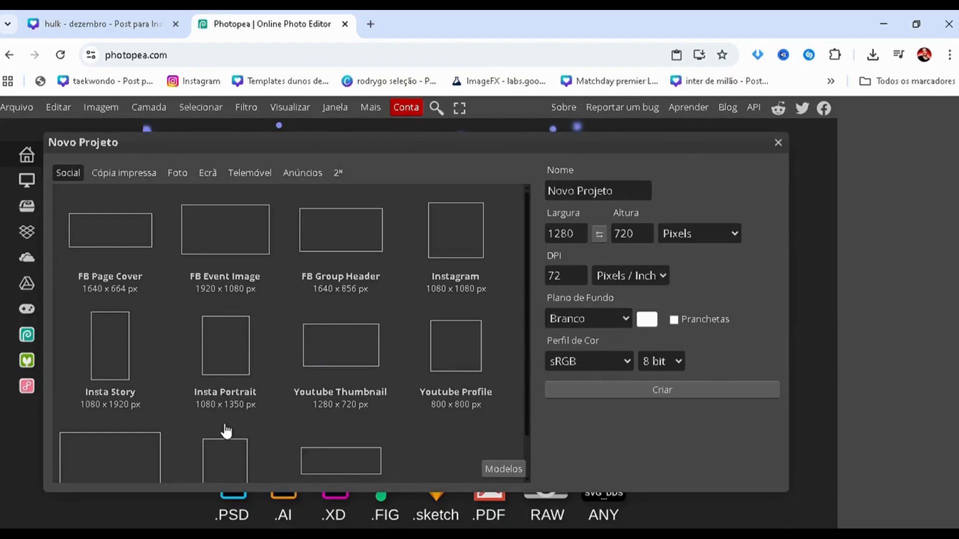
click(202, 405)
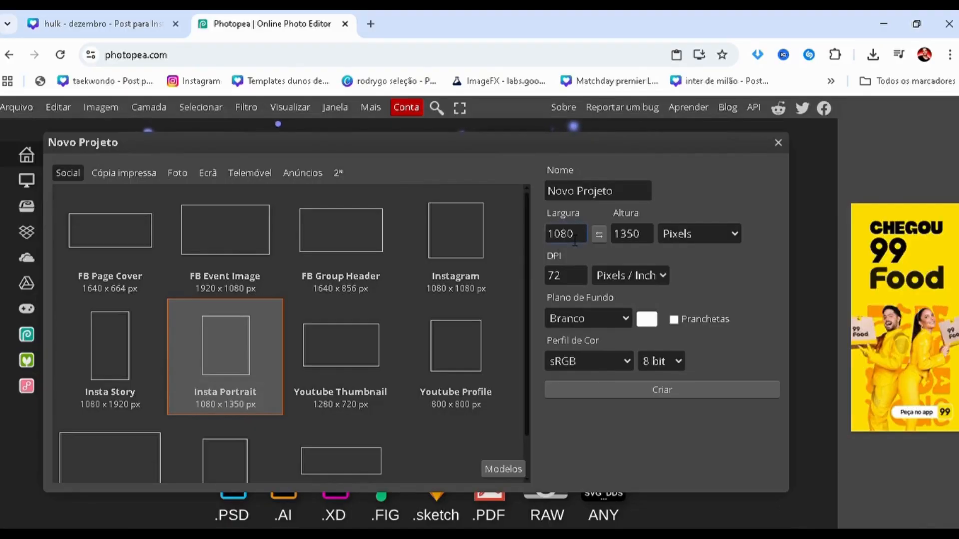
click(640, 242)
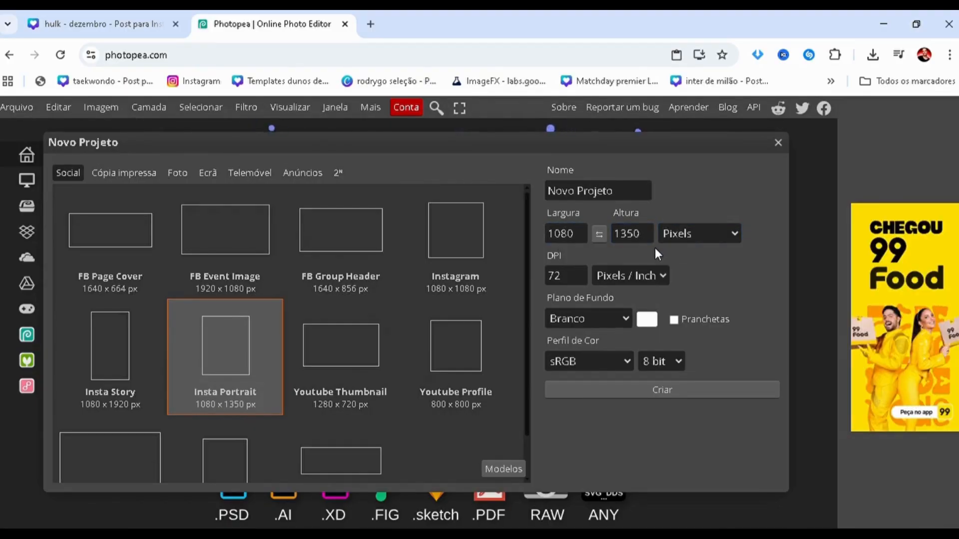
click(615, 388)
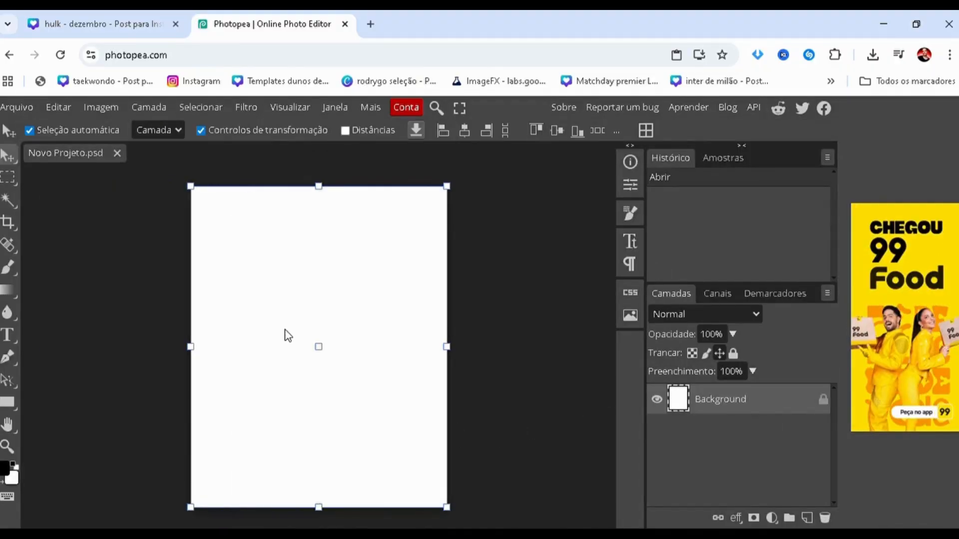
click(177, 341)
scroll(175, 340, down, 2)
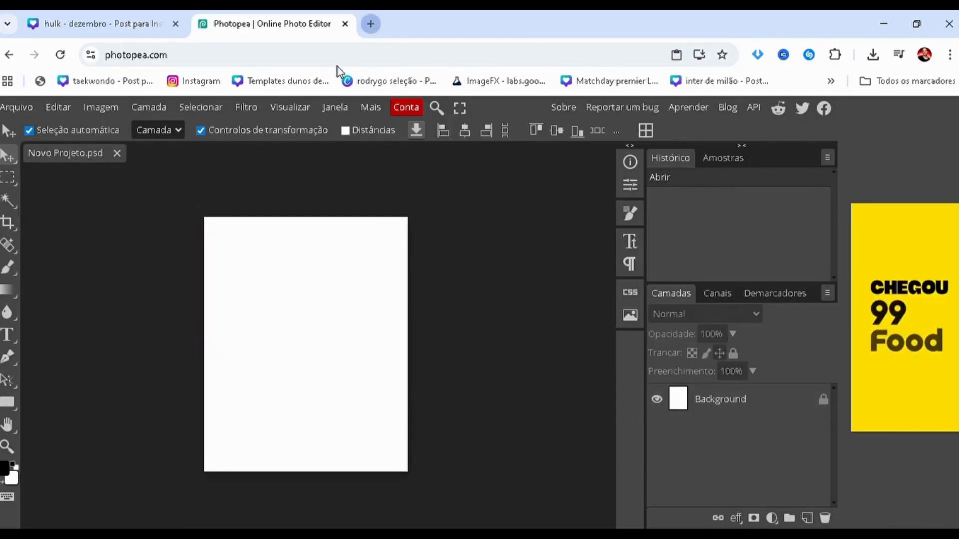
Search Google Images for "atlético mineiro wallpaper" in a new browser tab and preview the dark textured crest-and-mascot image.
key(ctrl+t)
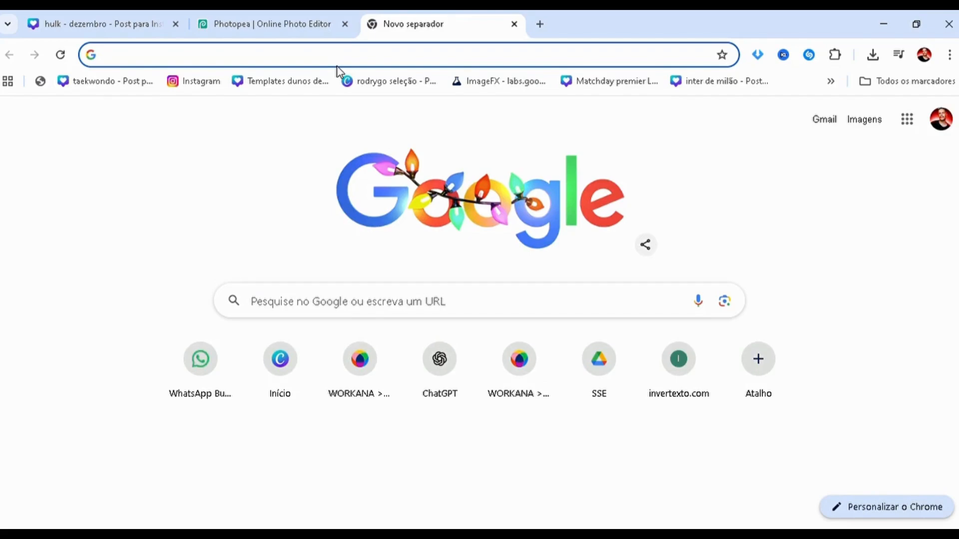
click(334, 67)
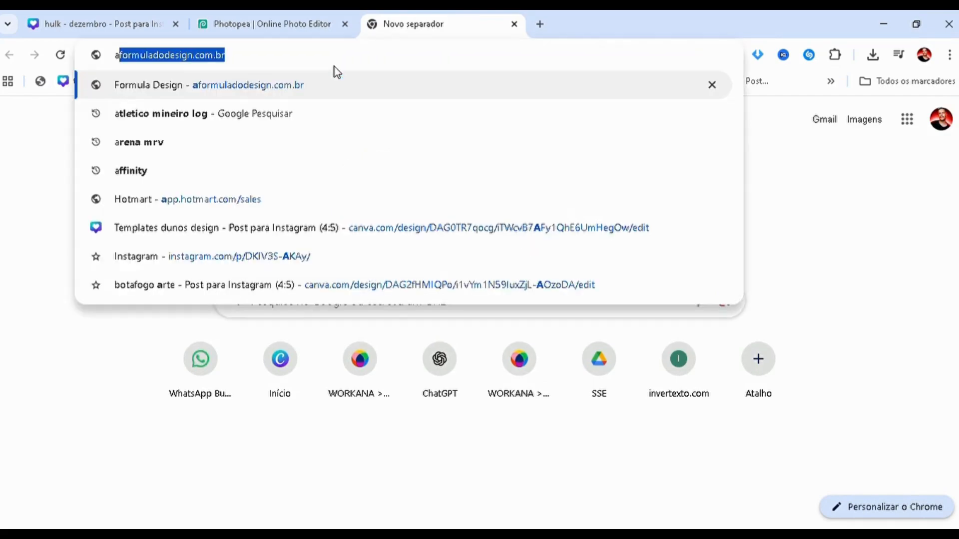
text(atleti)
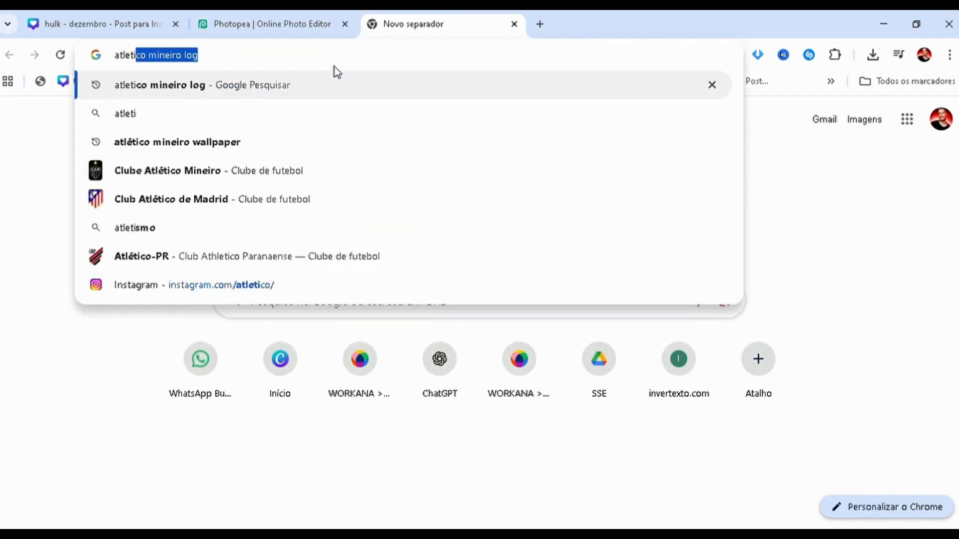
text(co mineiro)
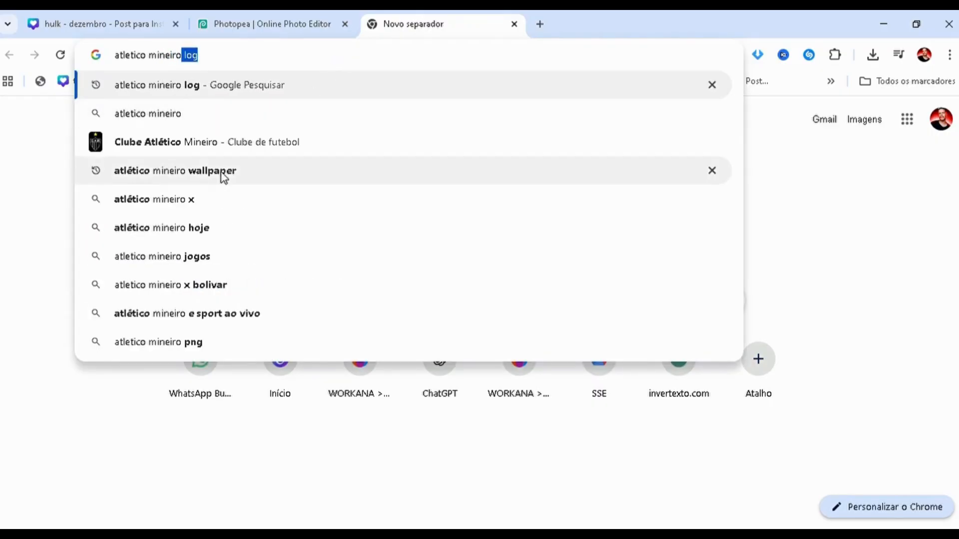
click(223, 177)
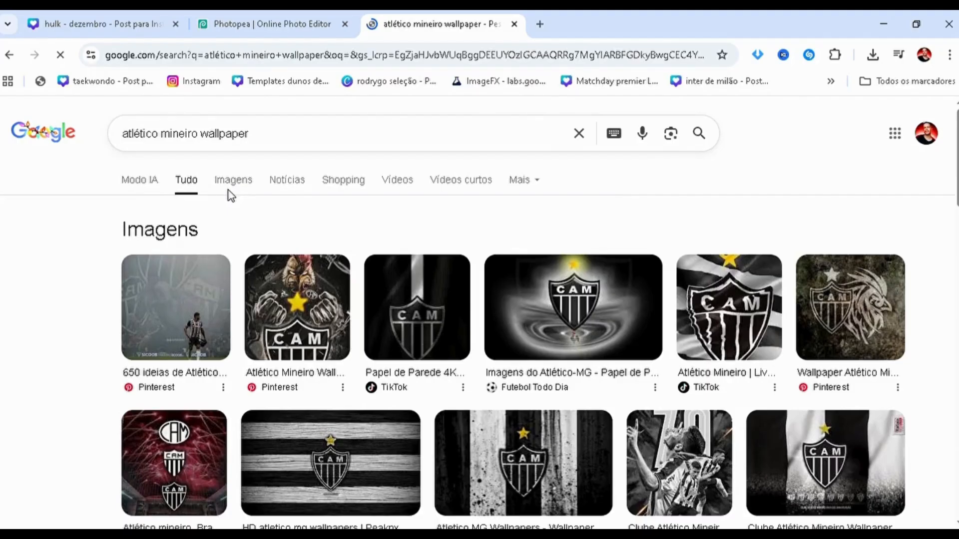
click(229, 191)
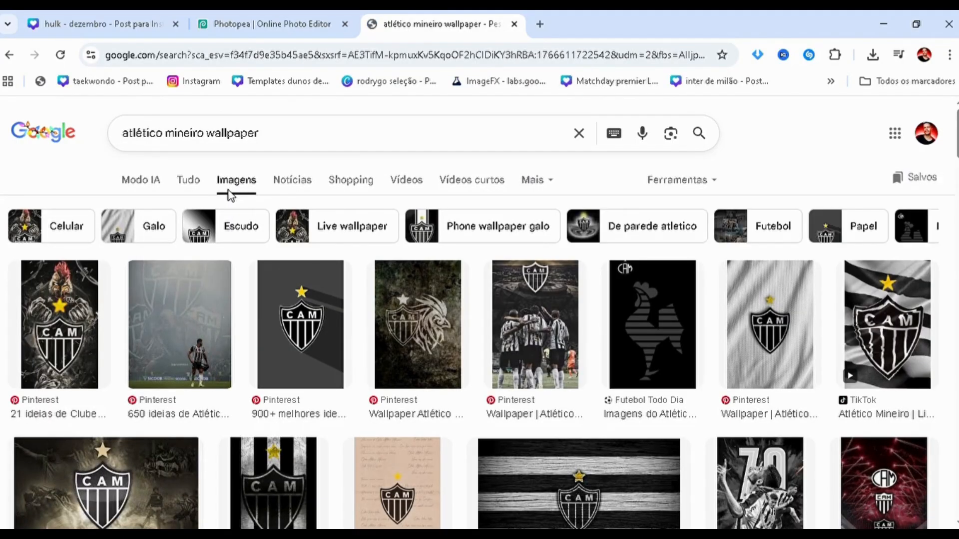
click(385, 336)
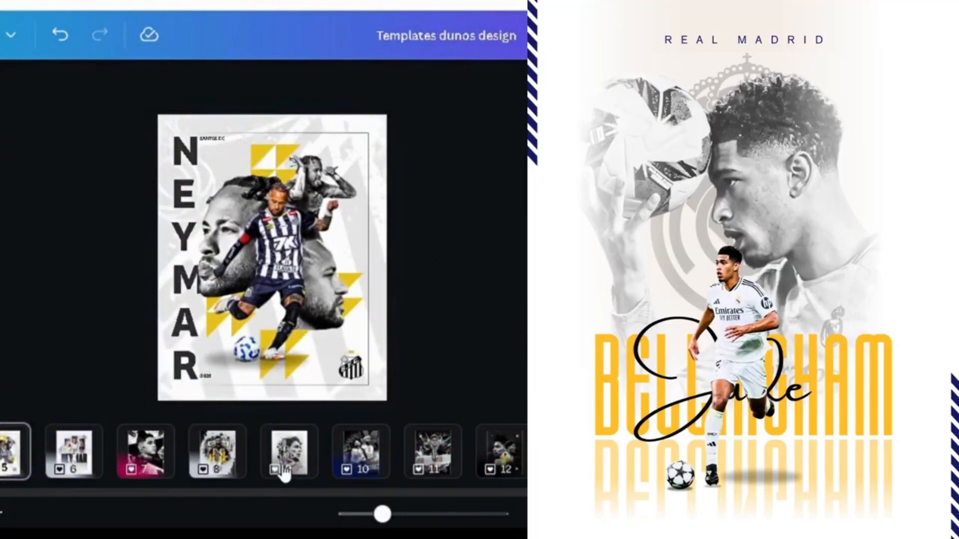
Browse the football posters in Canva's Templates dunos design file, viewing page 9 and the Chelsea poster.
click(283, 467)
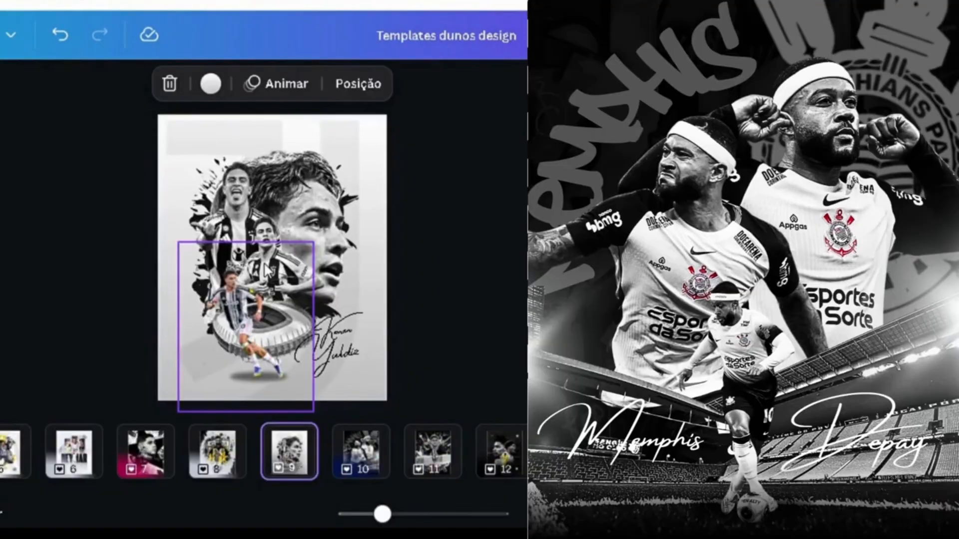
click(268, 271)
click(23, 269)
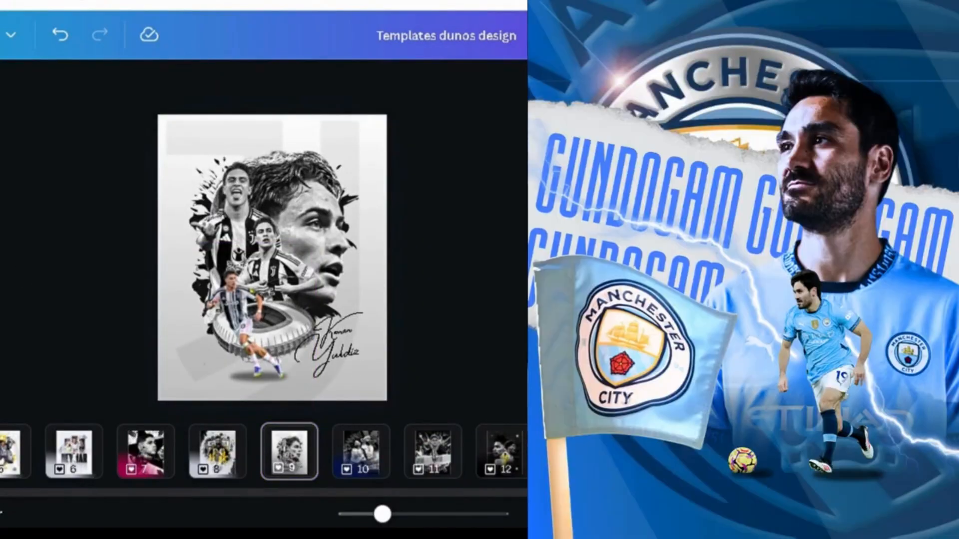
scroll(264, 452, right, 10)
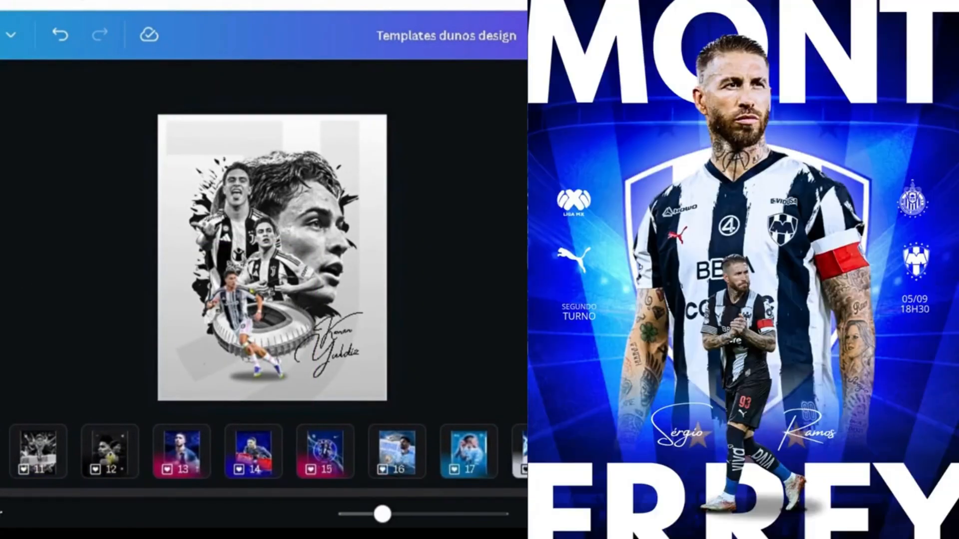
click(540, 452)
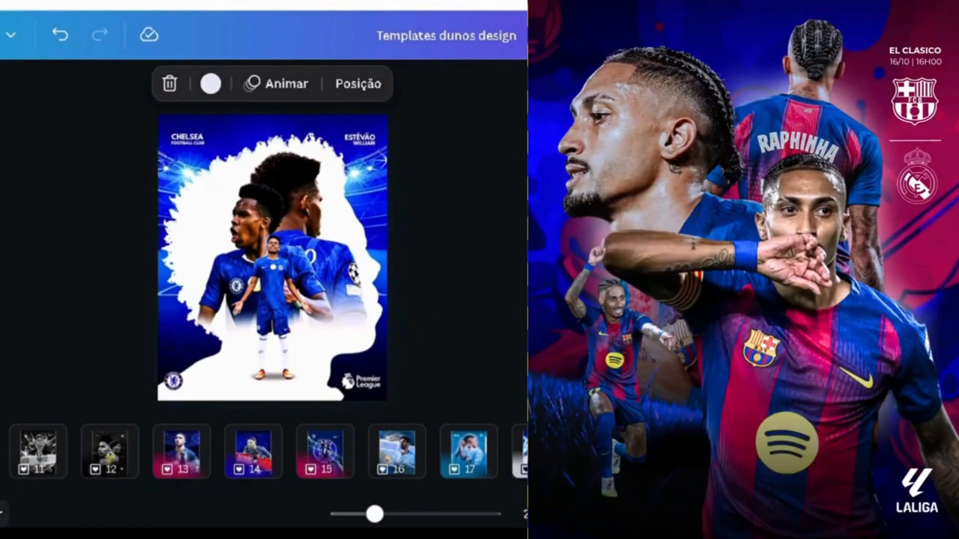
scroll(107, 497, right, 15)
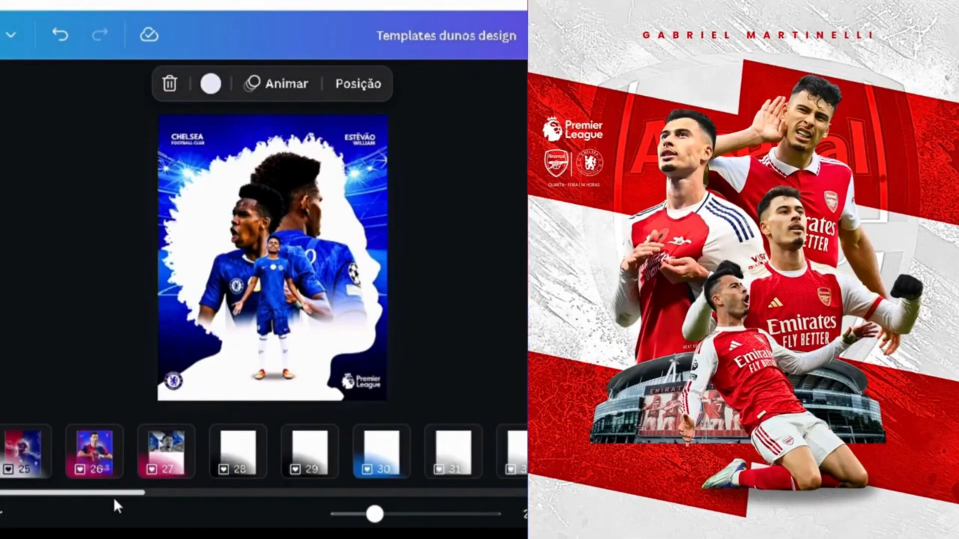
scroll(154, 501, right, 10)
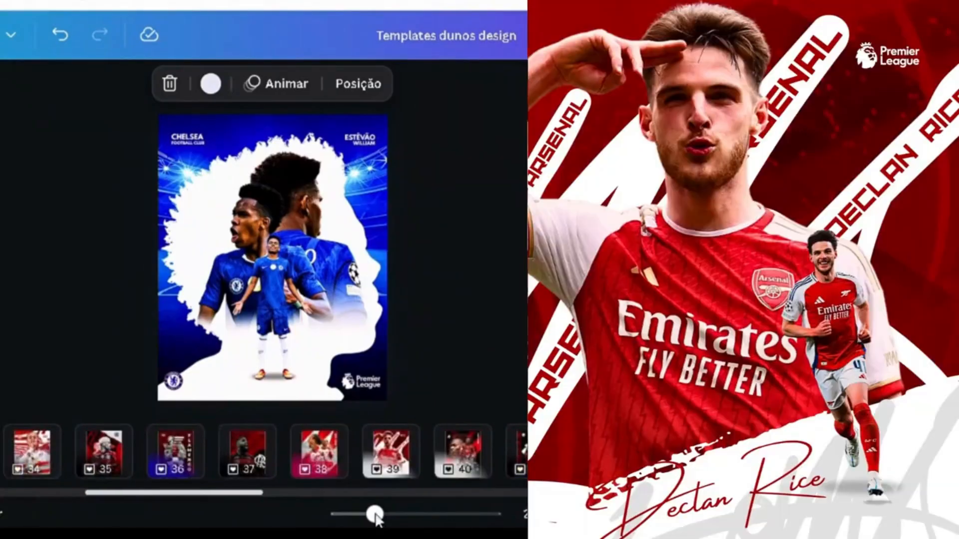
scroll(376, 520, right, 17)
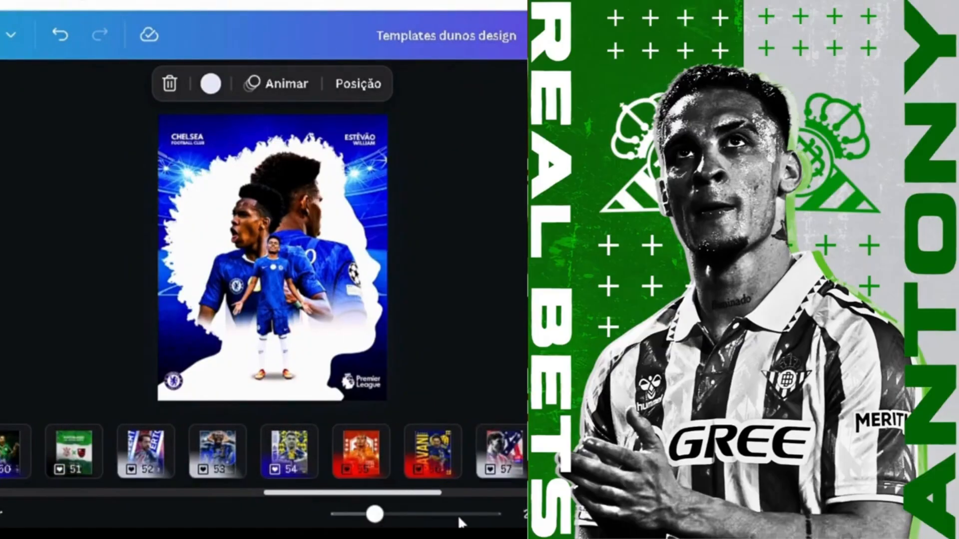
scroll(496, 525, right, 9)
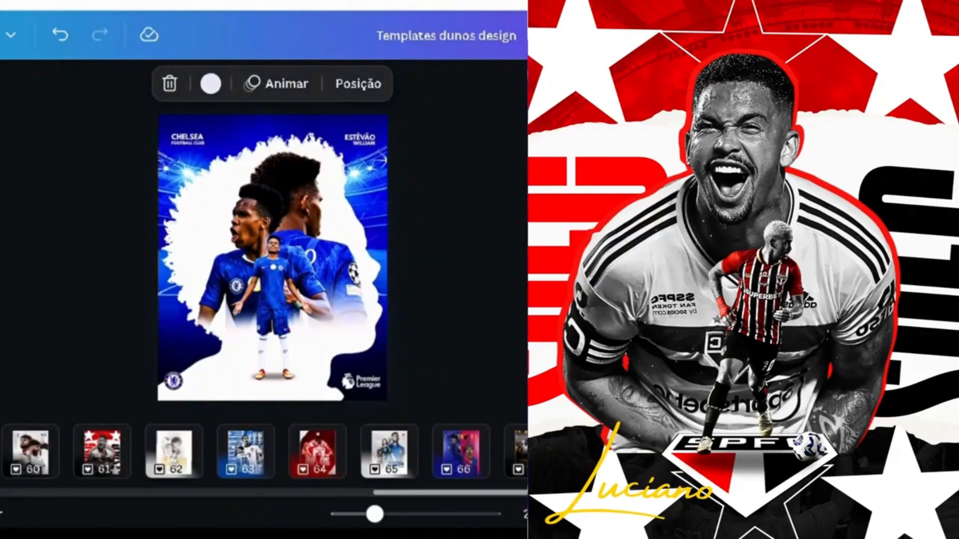
key(Escape)
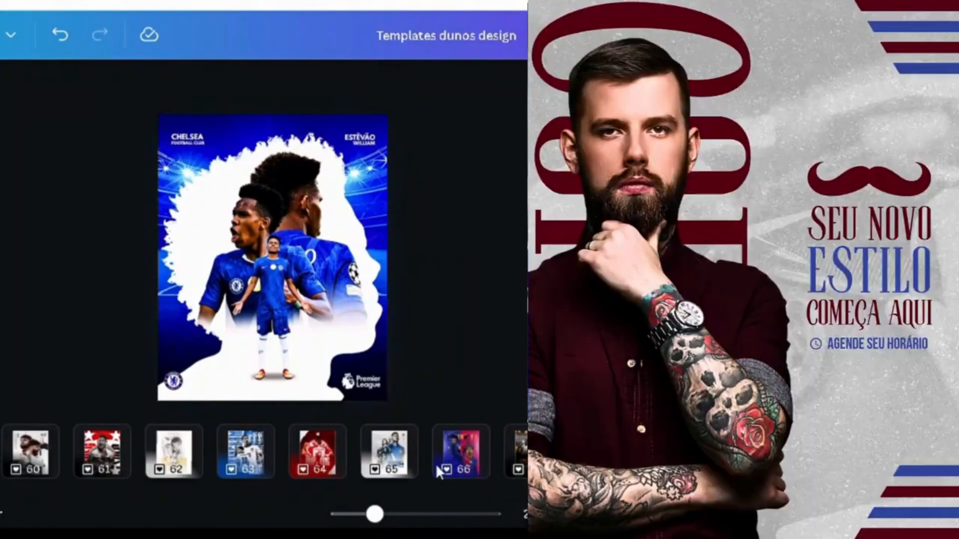
scroll(500, 499, right, 5)
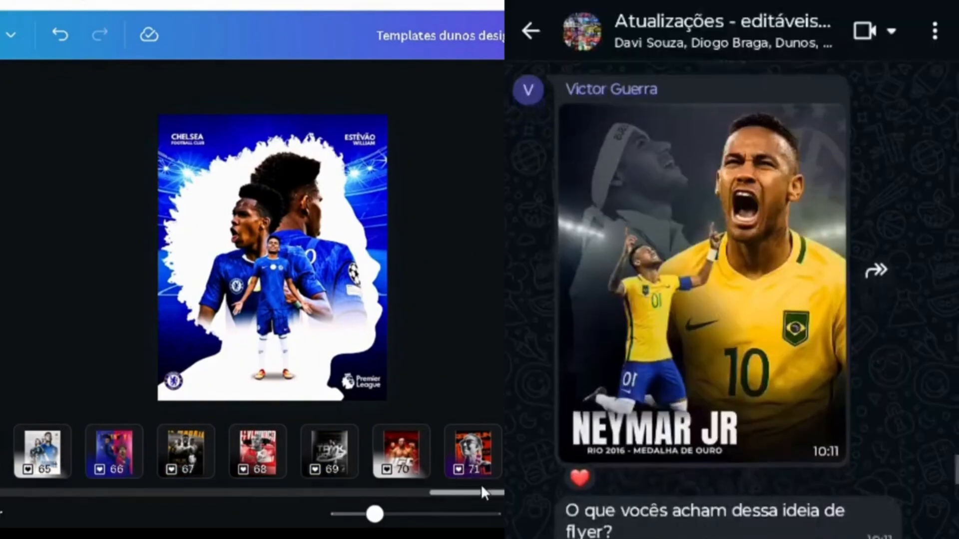
drag(486, 493, 543, 495)
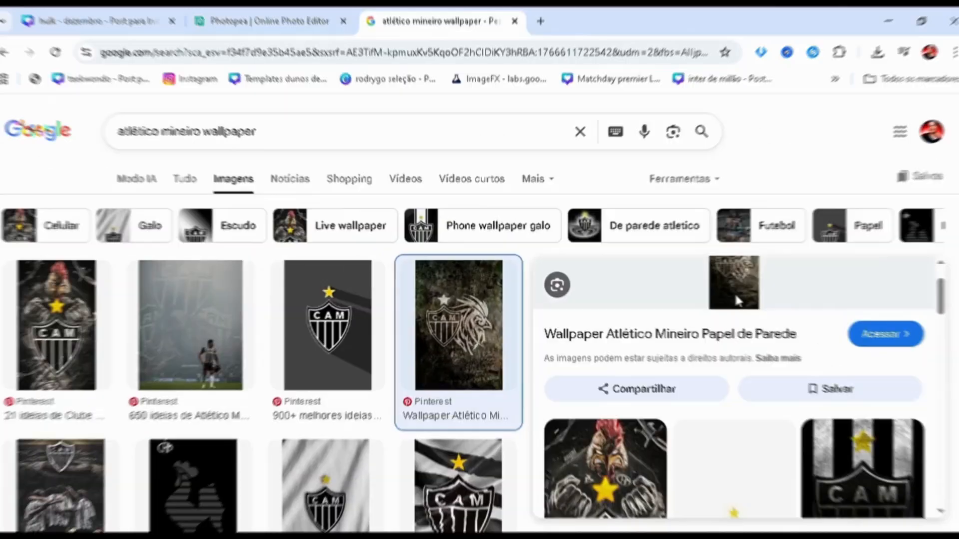
Switch to Photopea and paste the copied Atlético Mineiro wallpaper into the blank project as a new layer.
scroll(737, 299, up, 1)
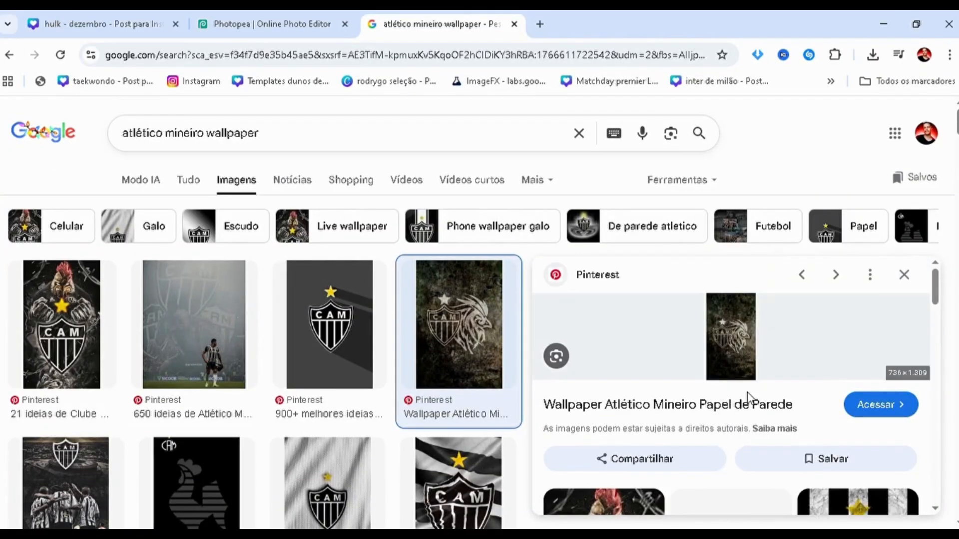
click(249, 24)
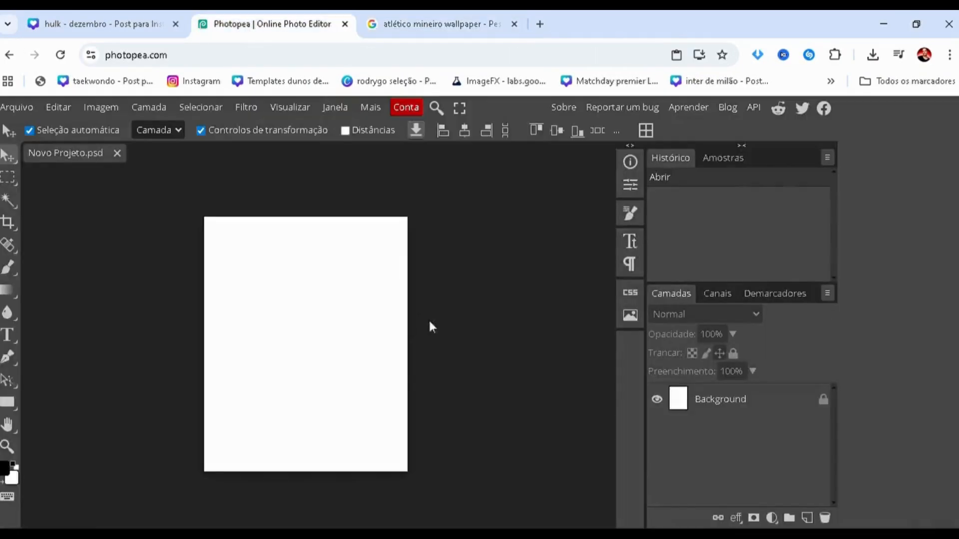
key(ctrl+v)
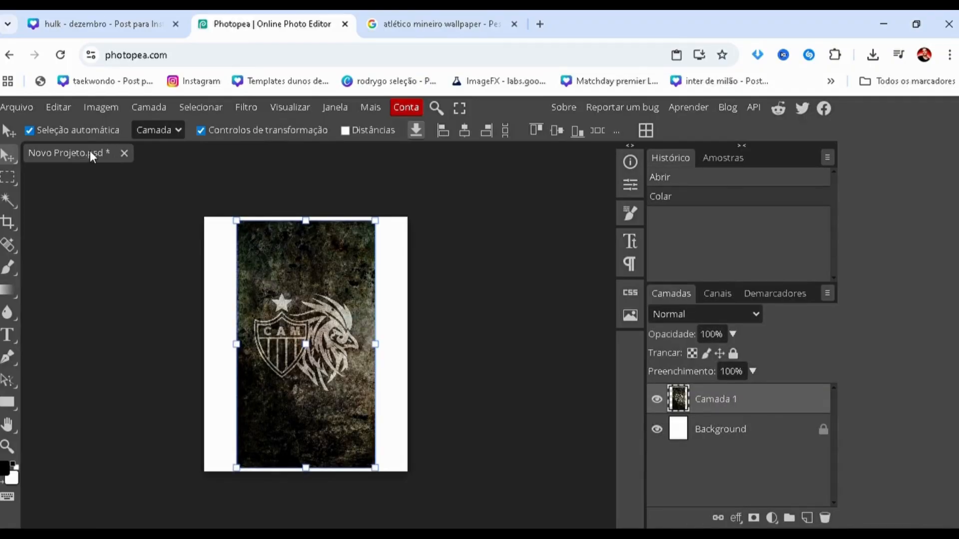
Scale the pasted wallpaper layer to 147.05% and move it down and across to cover the whole white canvas.
drag(236, 221, 172, 105)
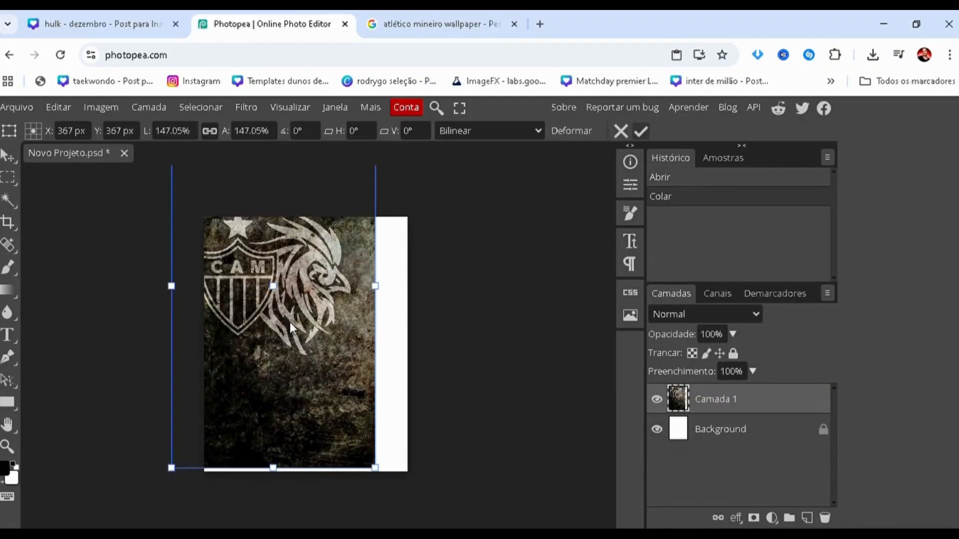
key(Return)
drag(265, 300, 303, 392)
Enlarge the wallpaper layer to 117.77%, rotate it 9° clockwise and shift it so no white corner shows.
drag(216, 202, 164, 169)
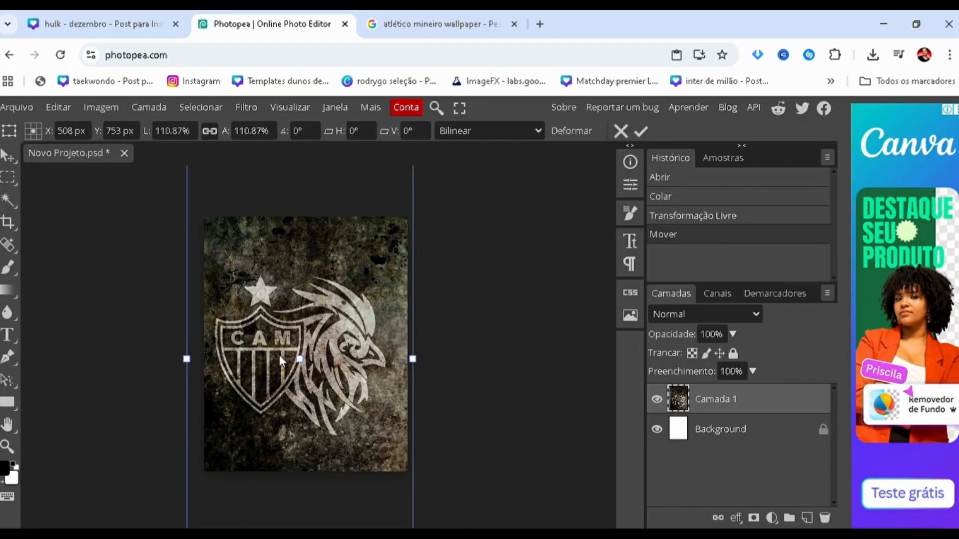
drag(272, 373, 290, 322)
drag(447, 300, 456, 322)
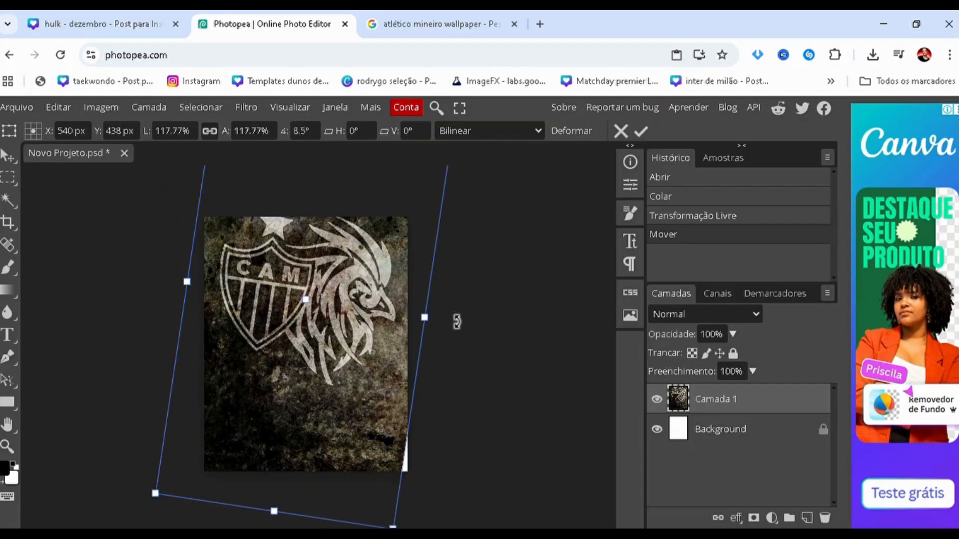
drag(281, 394, 288, 405)
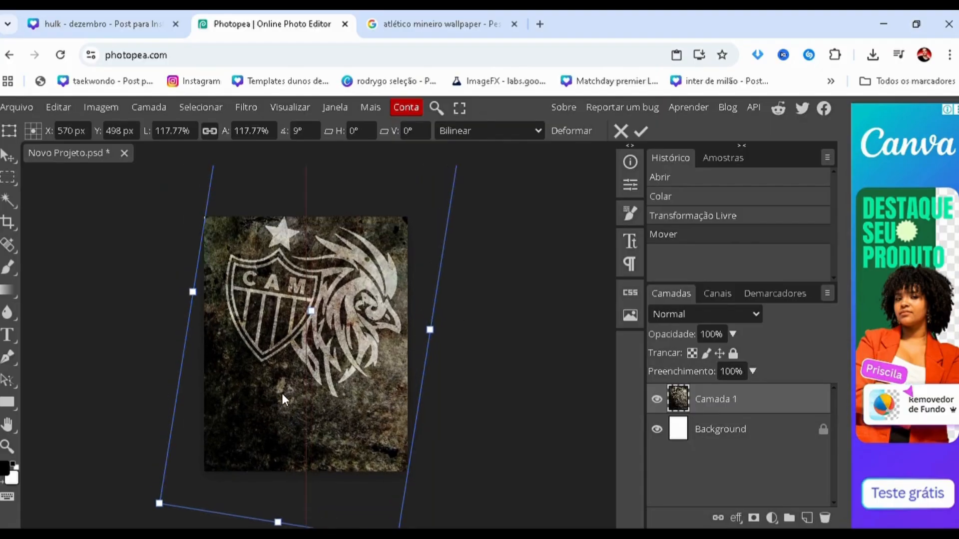
Enlarge the tilted wallpaper to 130.95%, position it at X 540 px, Y 570 px and apply the transformation.
drag(163, 509, 136, 533)
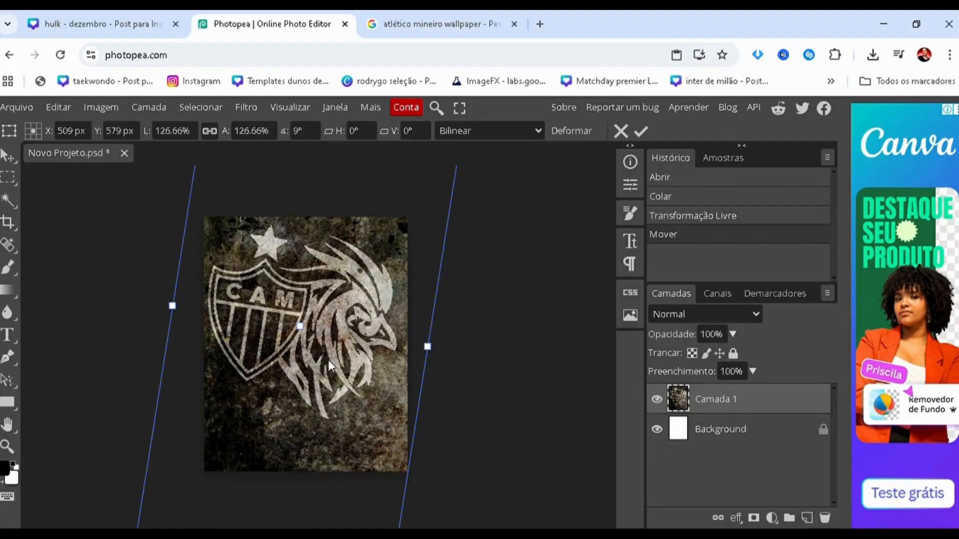
scroll(323, 342, down, 2)
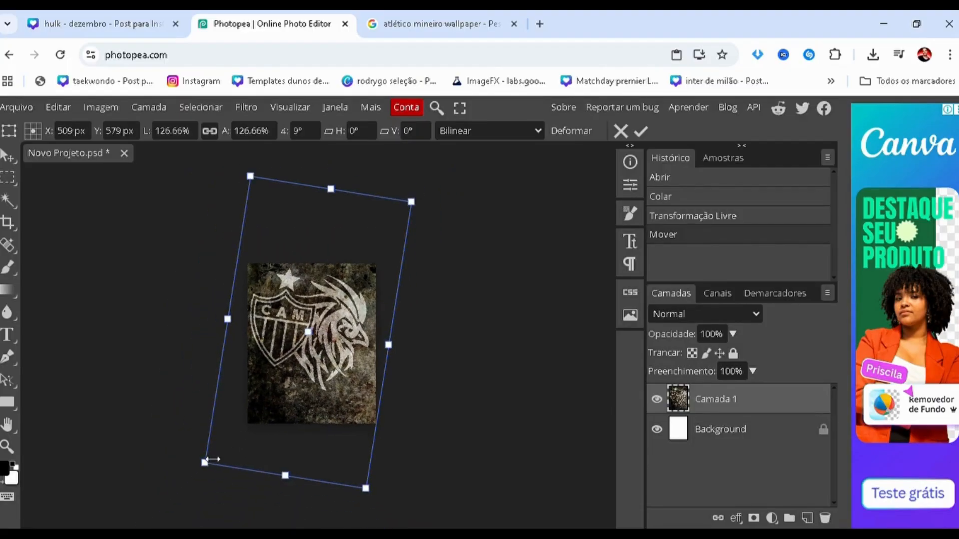
drag(208, 465, 199, 471)
scroll(275, 334, up, 1)
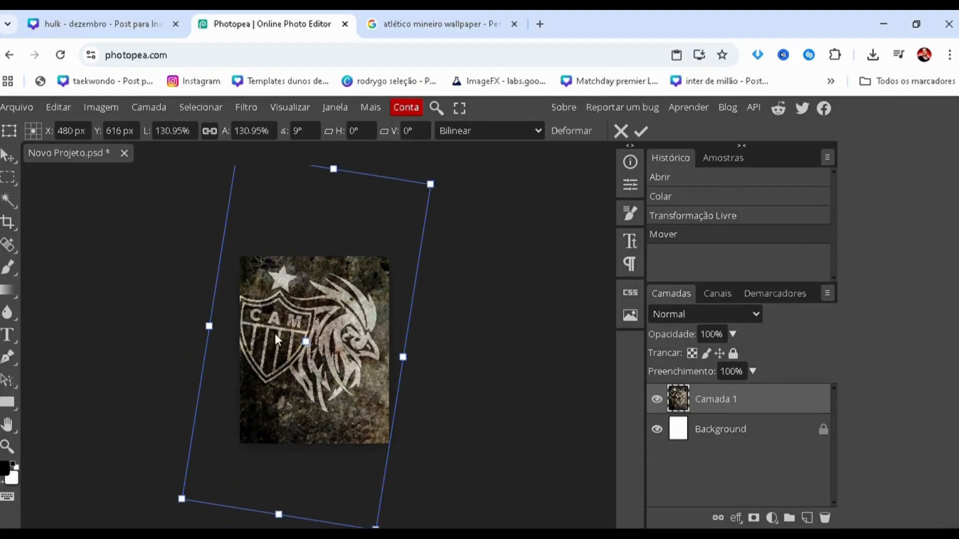
drag(297, 328, 298, 325)
drag(300, 326, 296, 326)
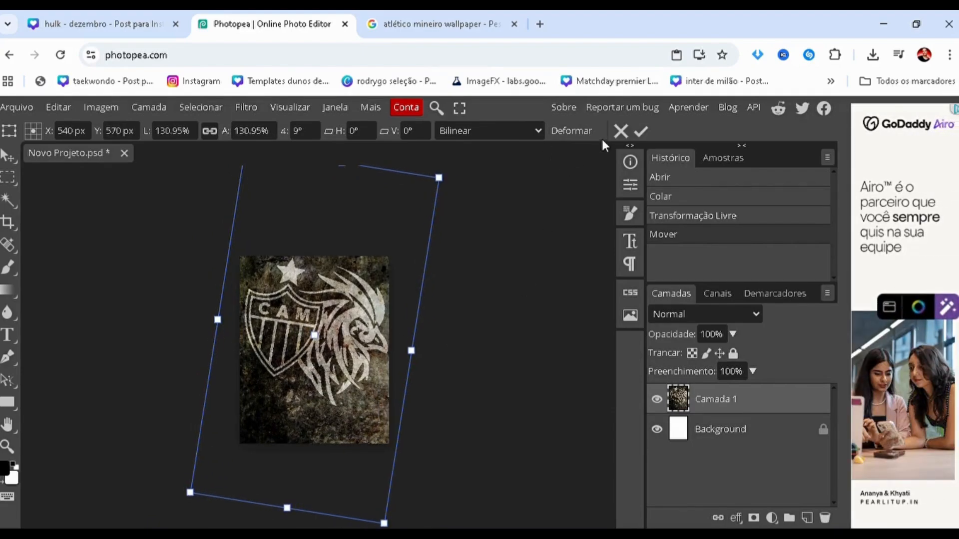
click(639, 131)
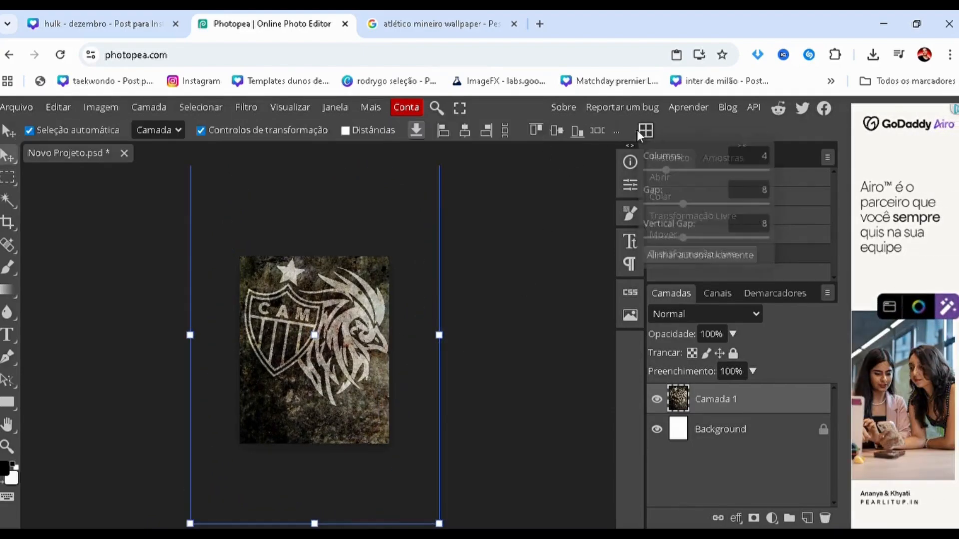
Check the reference background on page 3 in Canva, and in Photopea enlarge the wallpaper to 106.87% at X 592 px, Y 561 px.
click(87, 11)
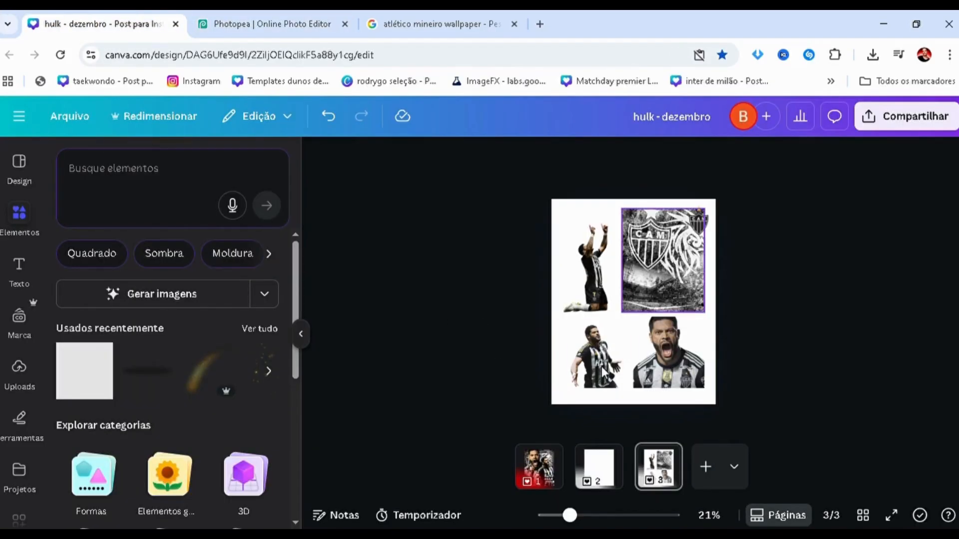
click(659, 250)
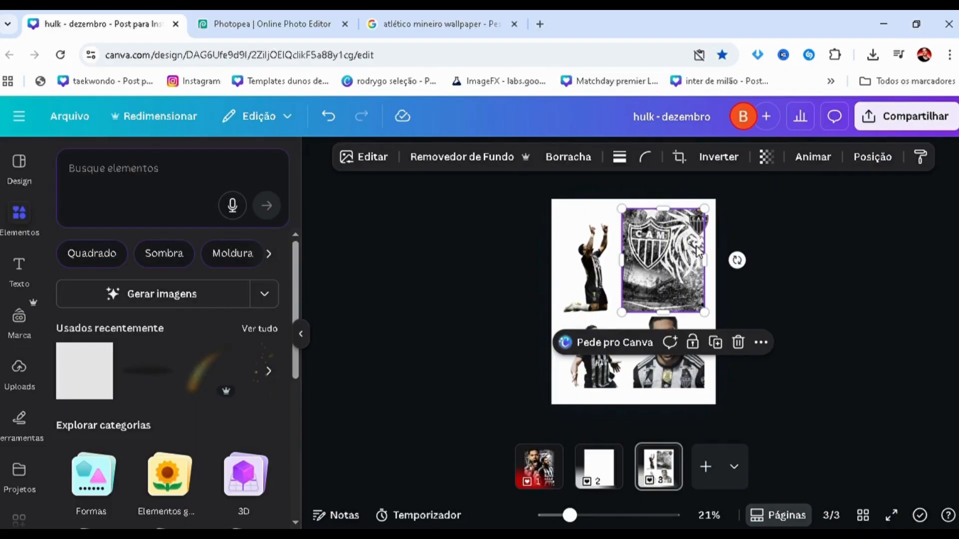
click(300, 25)
click(309, 320)
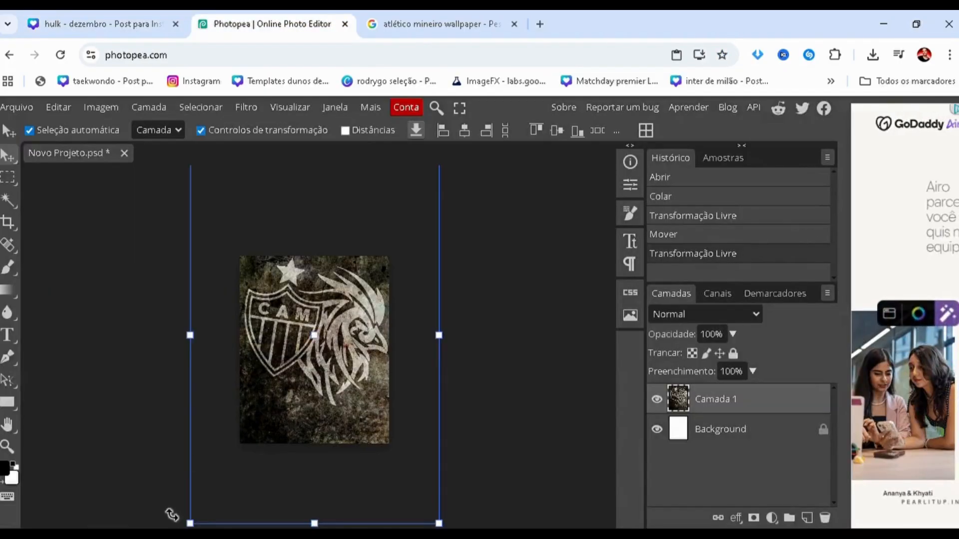
drag(190, 524, 182, 535)
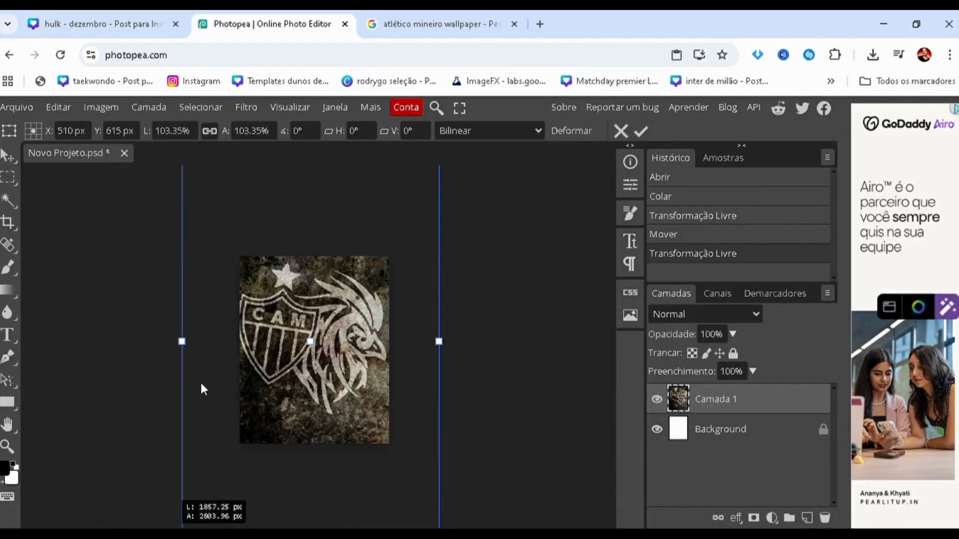
scroll(203, 378, right, 1)
scroll(203, 382, left, 1)
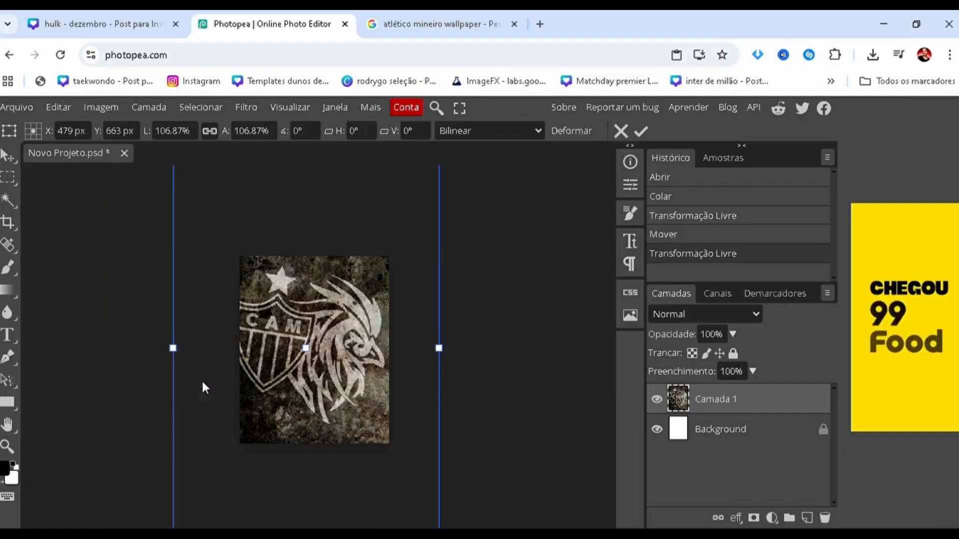
scroll(201, 379, down, 1)
drag(235, 373, 237, 392)
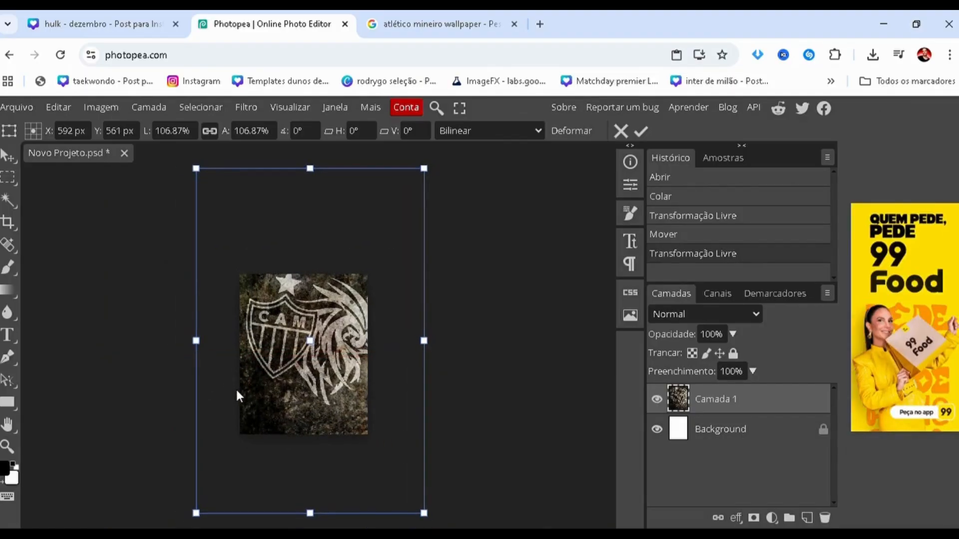
key(Return)
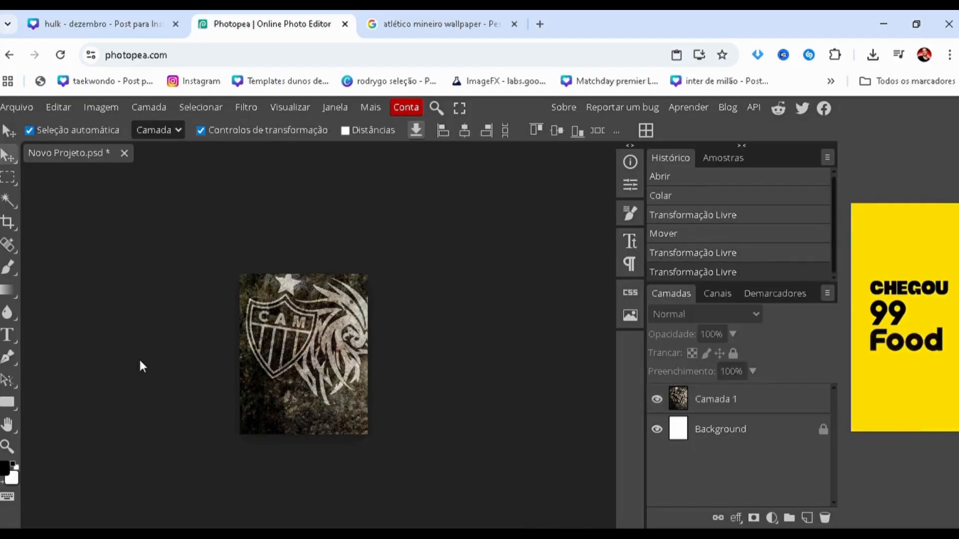
Switch to the Google Images results and search for "arena mrv visao gramado".
click(390, 25)
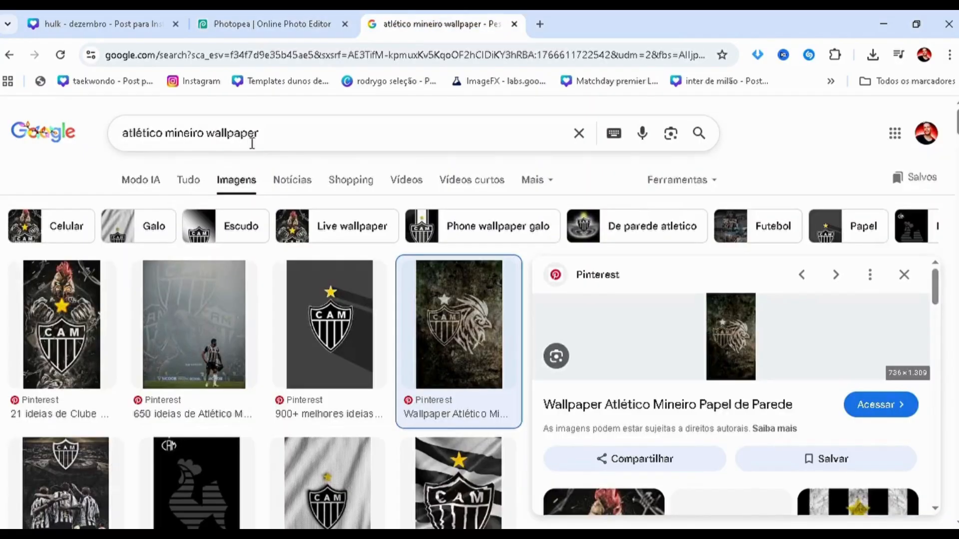
drag(251, 142, 1, 151)
text(arena )
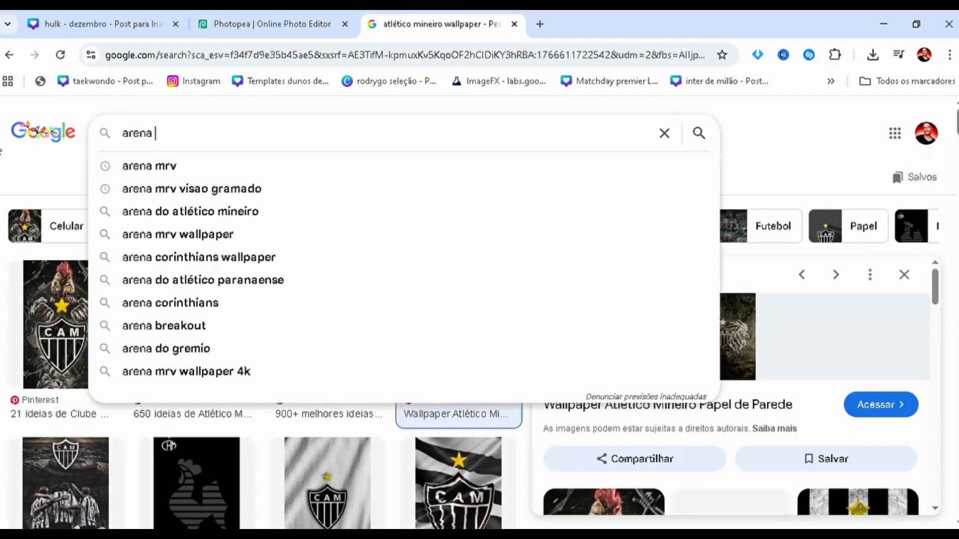
text(mrv)
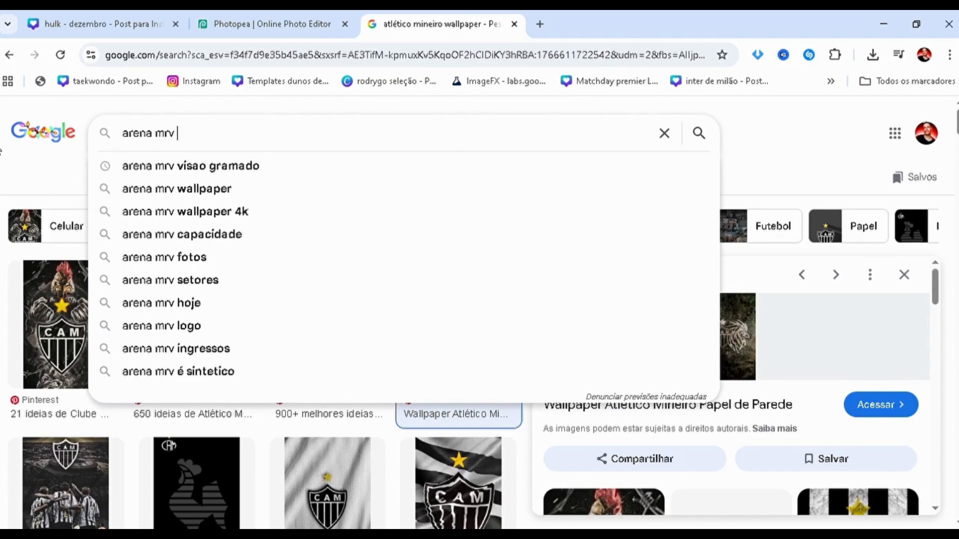
text( visao gramado)
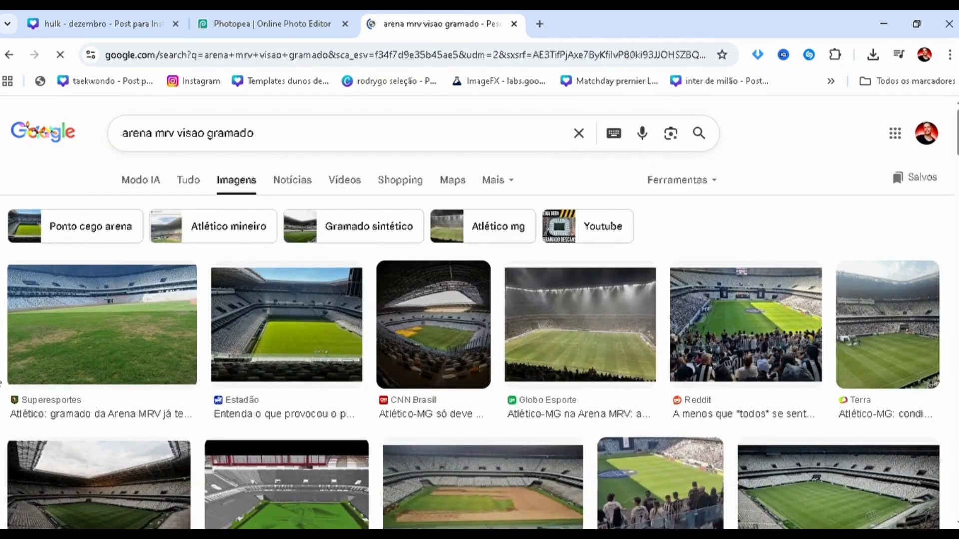
Browse the Arena MRV image results and preview the vertical UOL photo of the stands and pitch.
scroll(612, 477, down, 6)
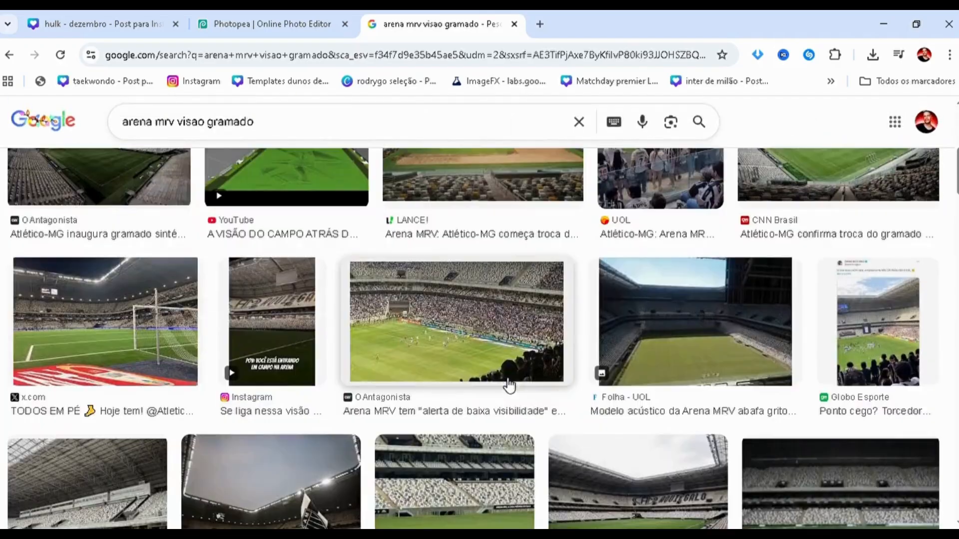
scroll(480, 366, down, 5)
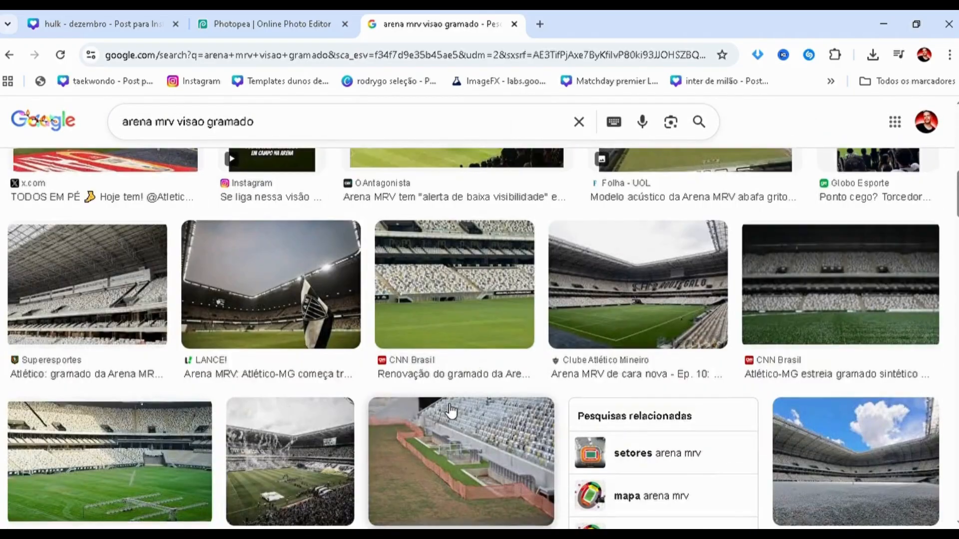
scroll(455, 399, down, 2)
scroll(451, 411, down, 3)
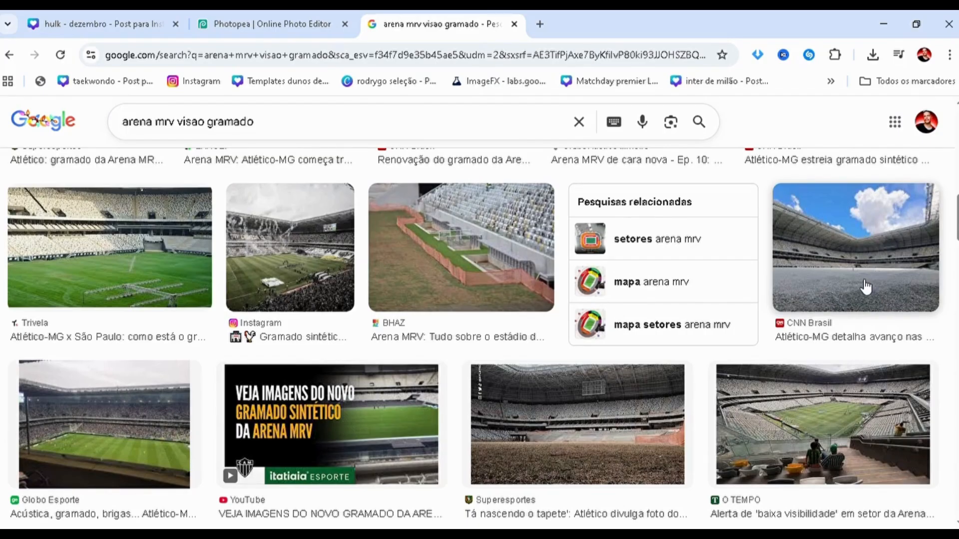
click(271, 15)
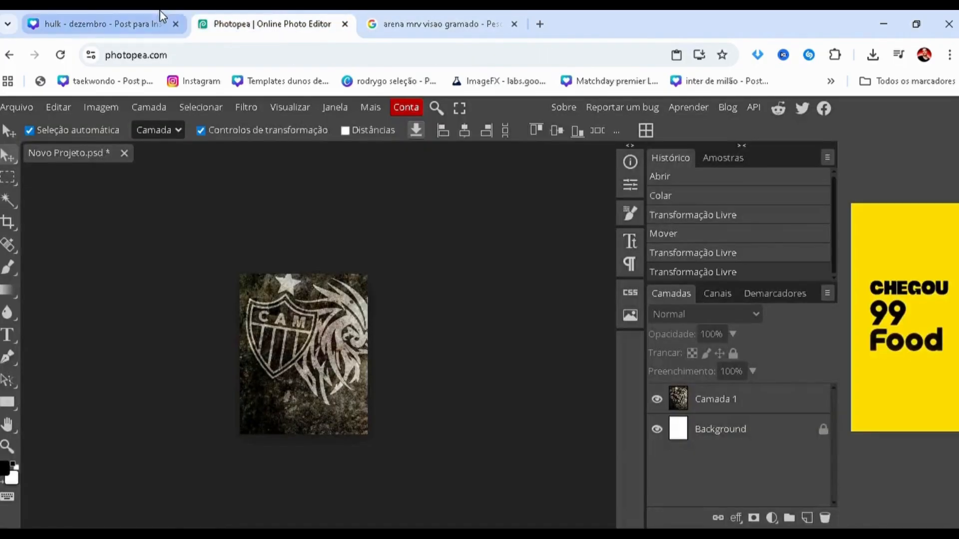
click(409, 28)
scroll(478, 293, down, 7)
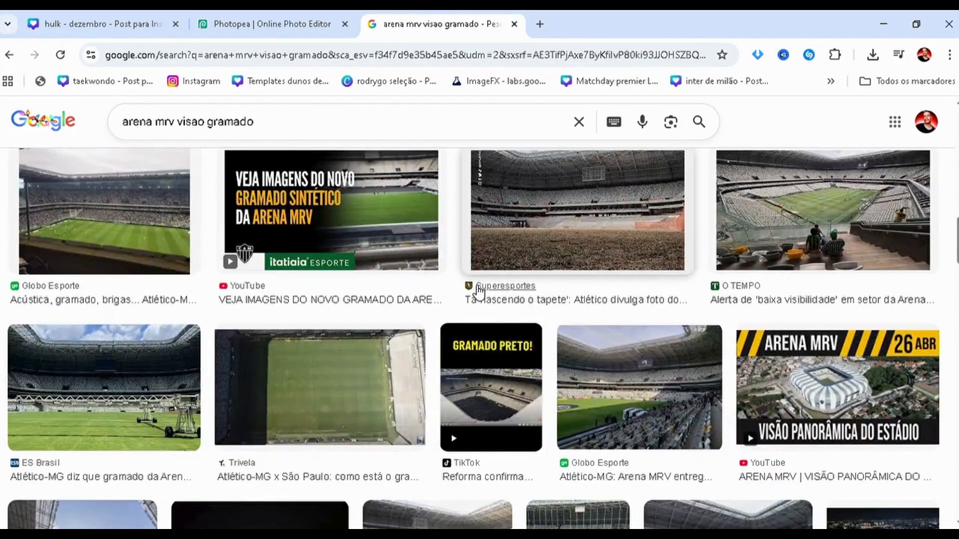
scroll(478, 290, down, 3)
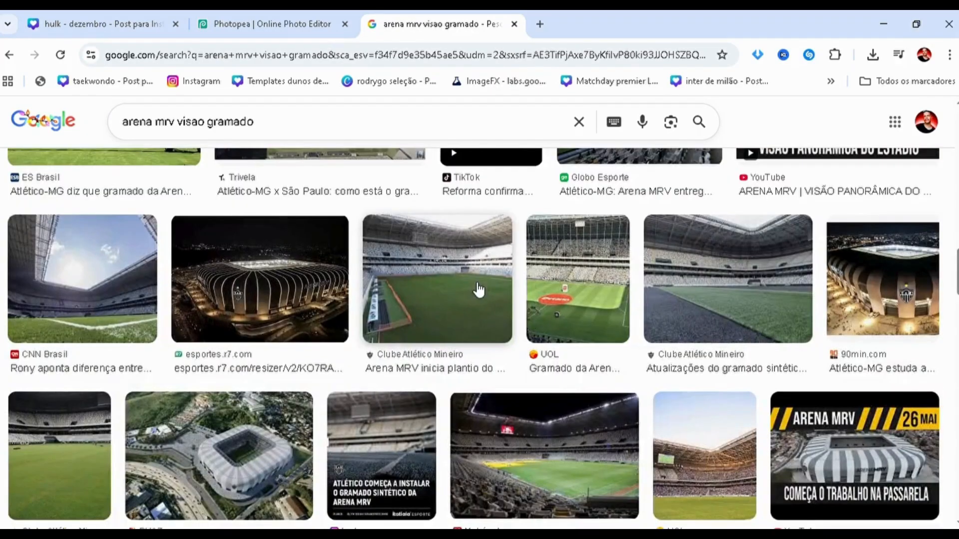
scroll(478, 290, down, 2)
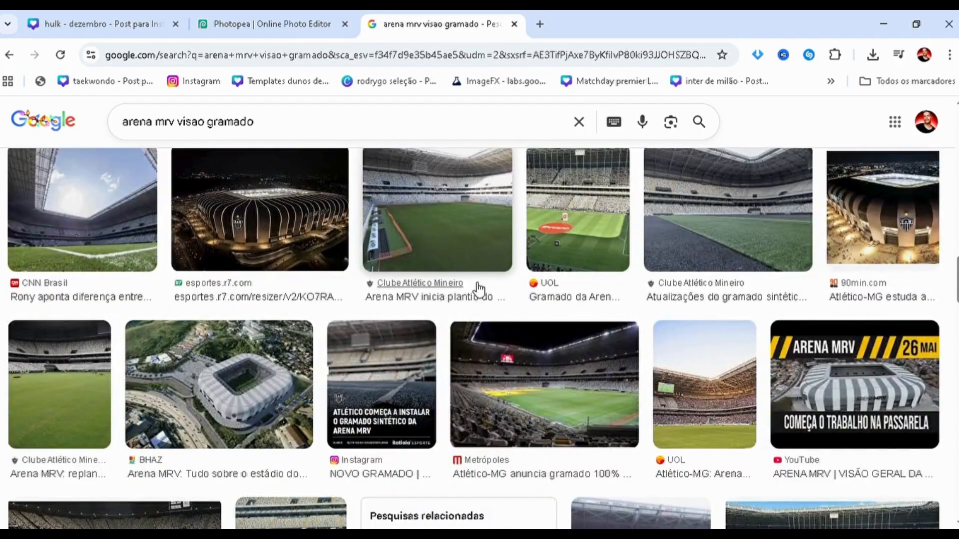
click(689, 399)
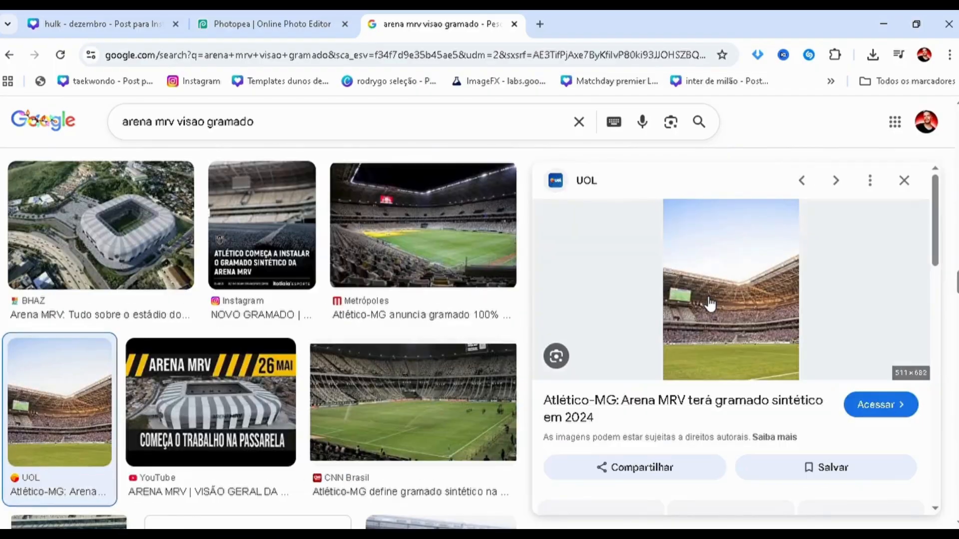
Switch to Canva and examine the stadium area of the black-and-white reference background on page 3 up close.
click(268, 11)
click(112, 16)
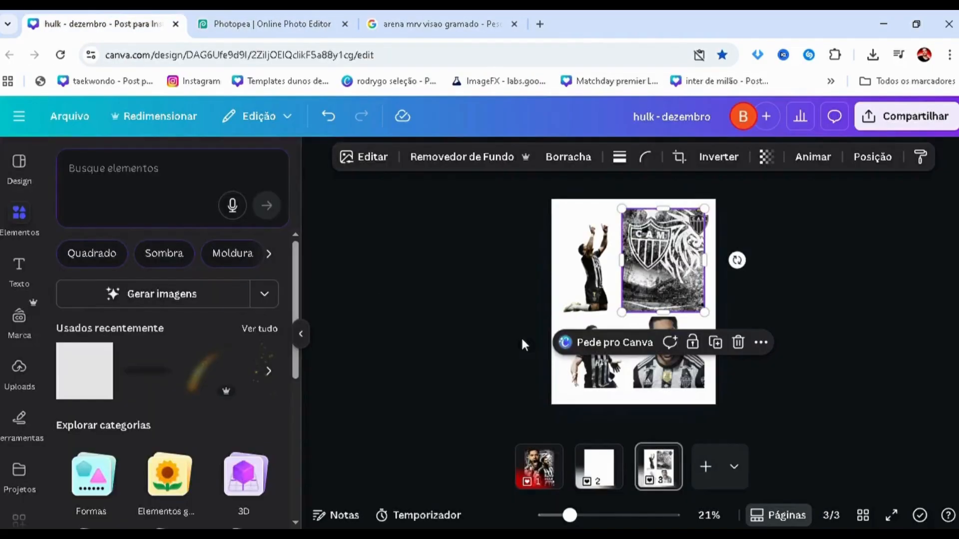
click(474, 310)
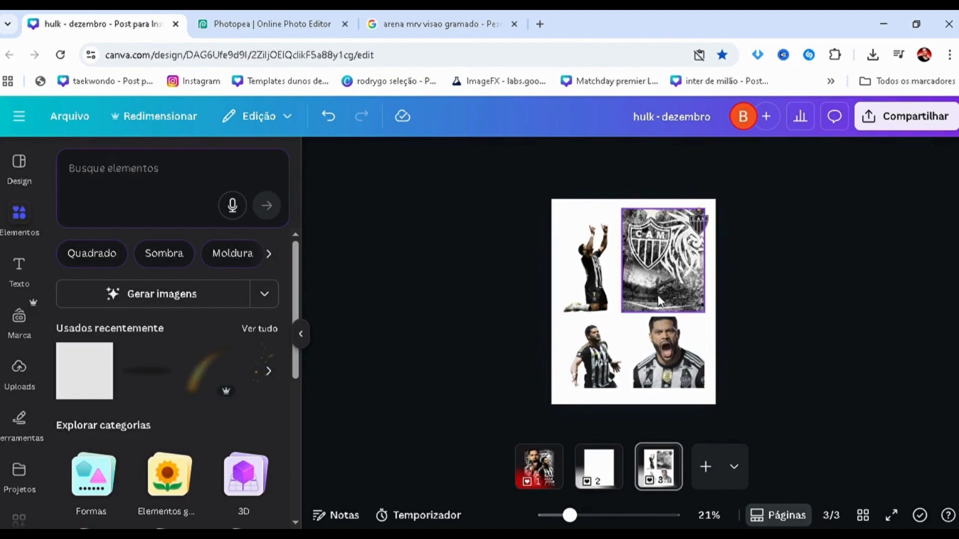
scroll(657, 295, up, 3)
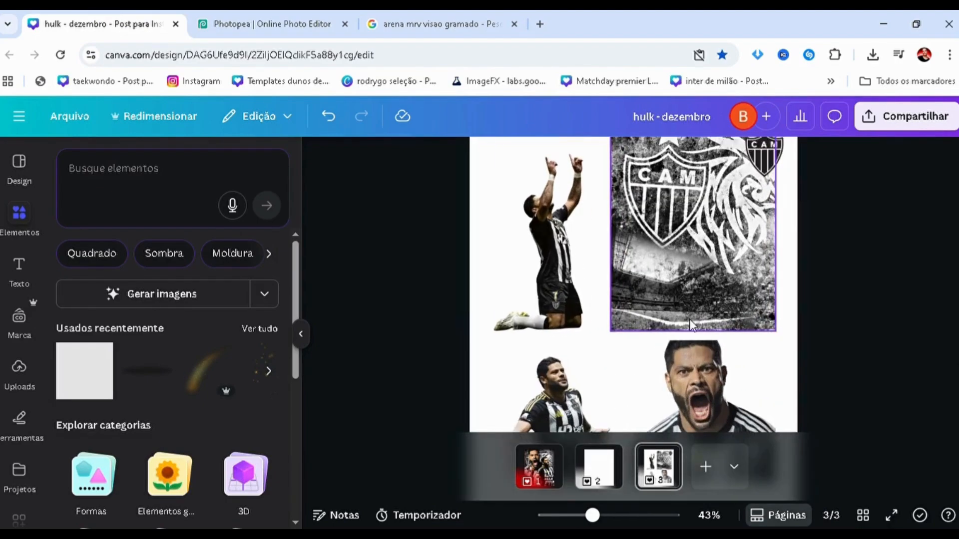
click(395, 22)
Switch back to the Google Images results, look through more Arena MRV photos beside the UOL preview, and close the preview.
scroll(350, 390, up, 6)
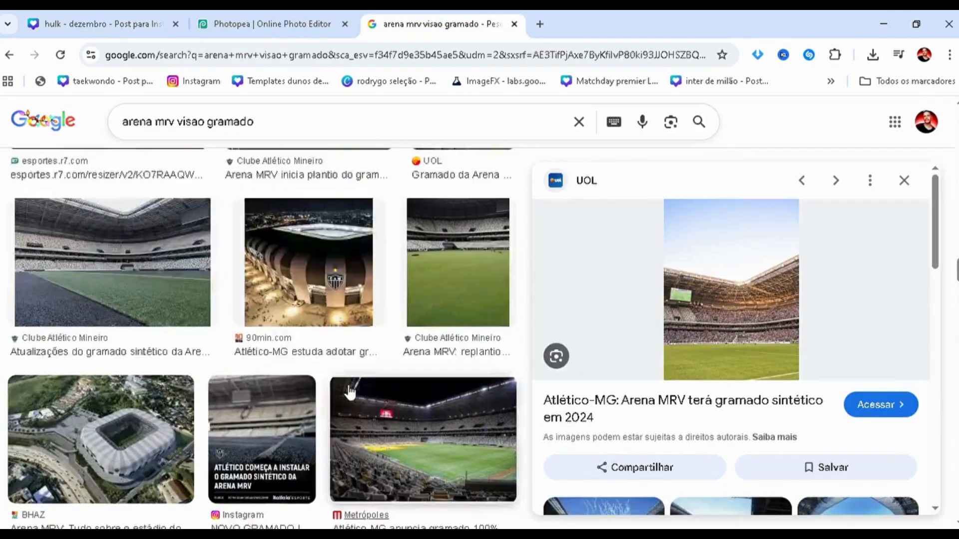
scroll(354, 390, down, 5)
scroll(352, 385, down, 5)
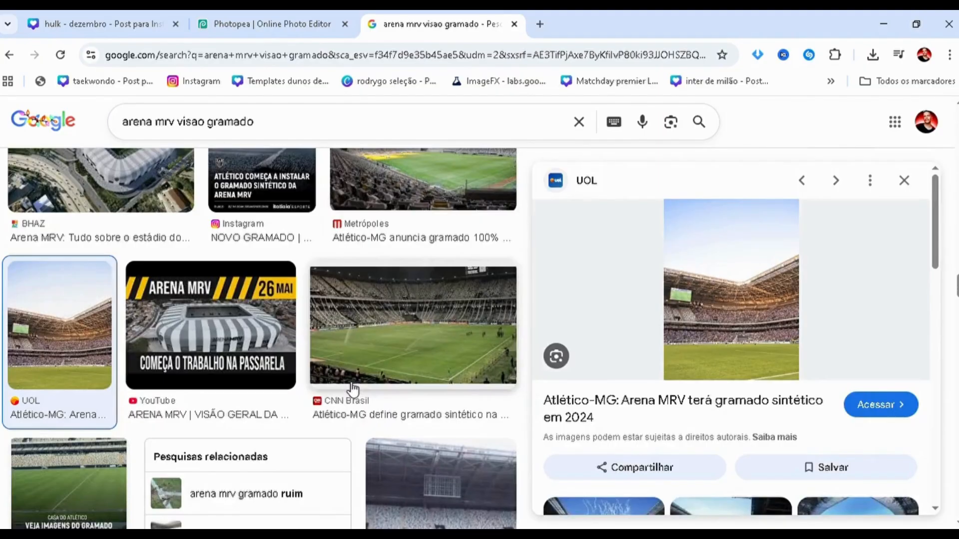
scroll(352, 381, down, 3)
scroll(357, 388, down, 5)
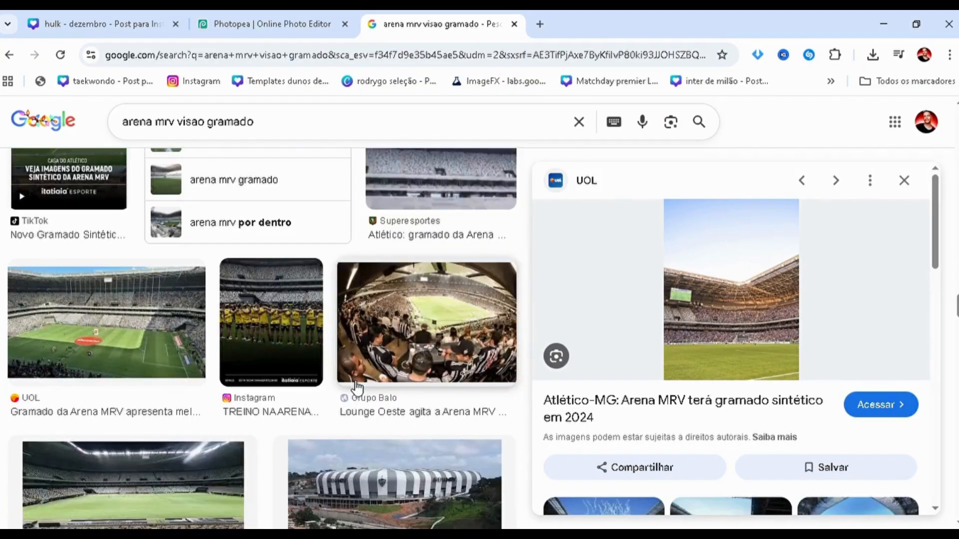
scroll(356, 388, down, 11)
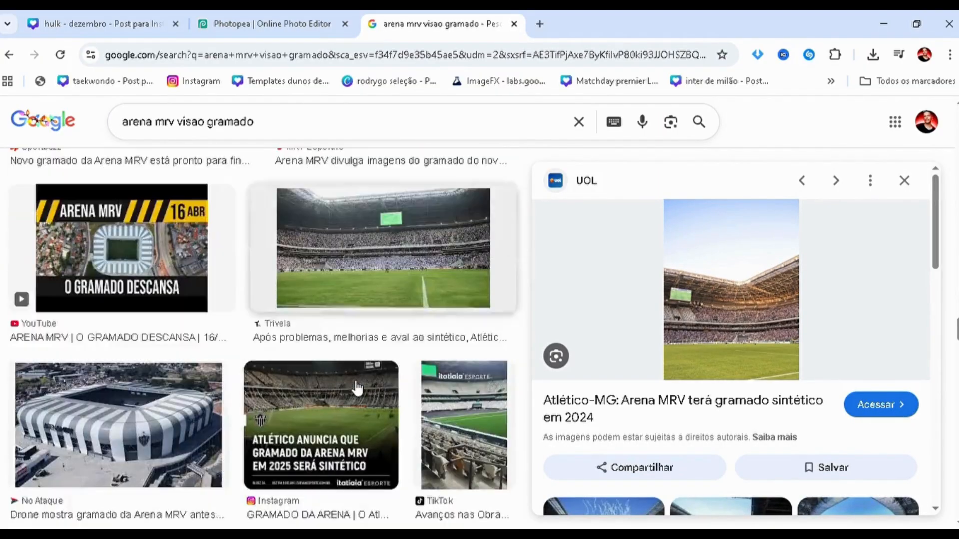
scroll(356, 388, down, 3)
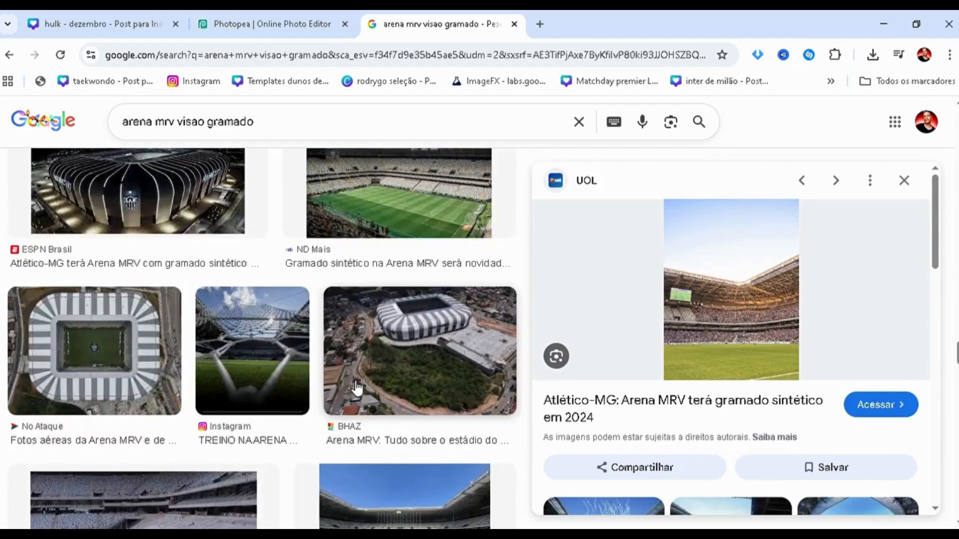
scroll(355, 387, down, 6)
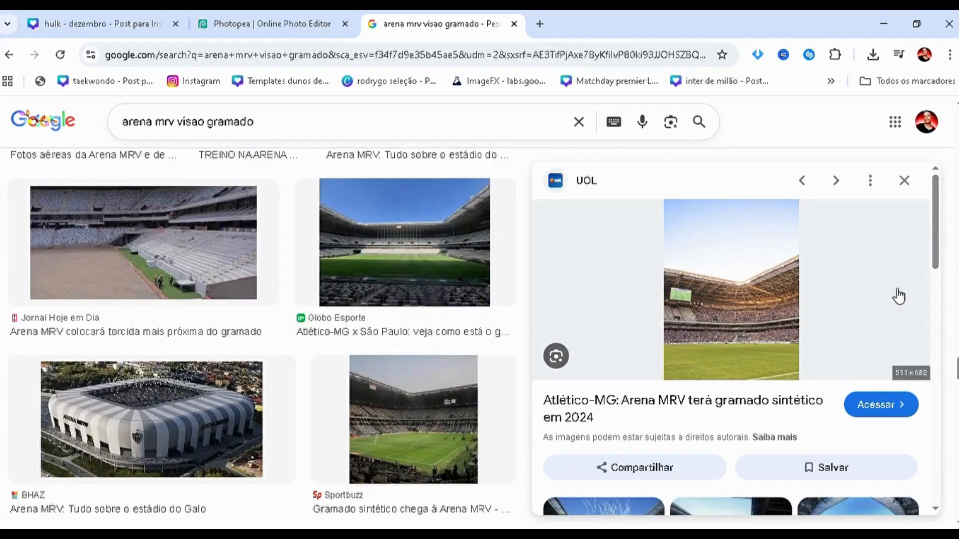
key(Escape)
Browse the full-width Arena MRV image results for an interior photo showing both the stands and the pitch.
scroll(894, 380, up, 8)
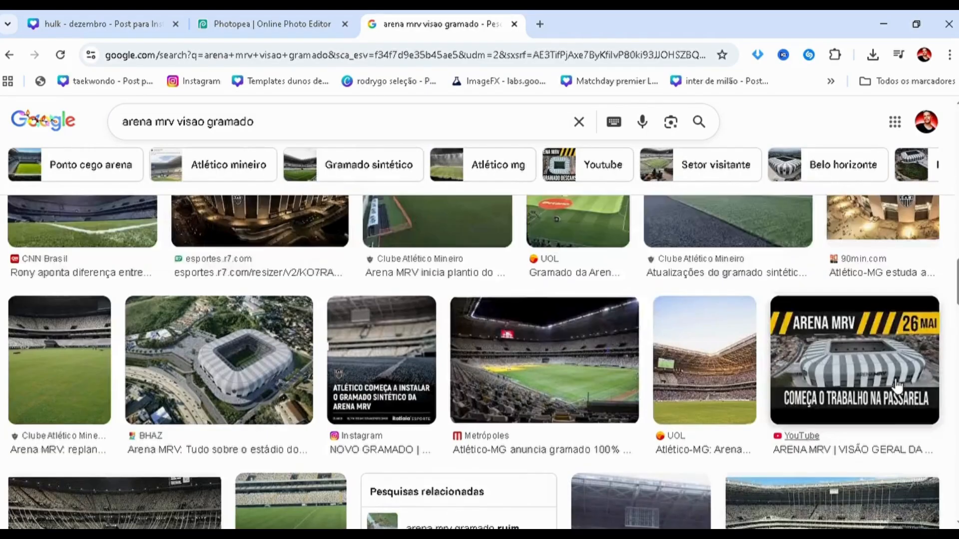
scroll(894, 375, up, 4)
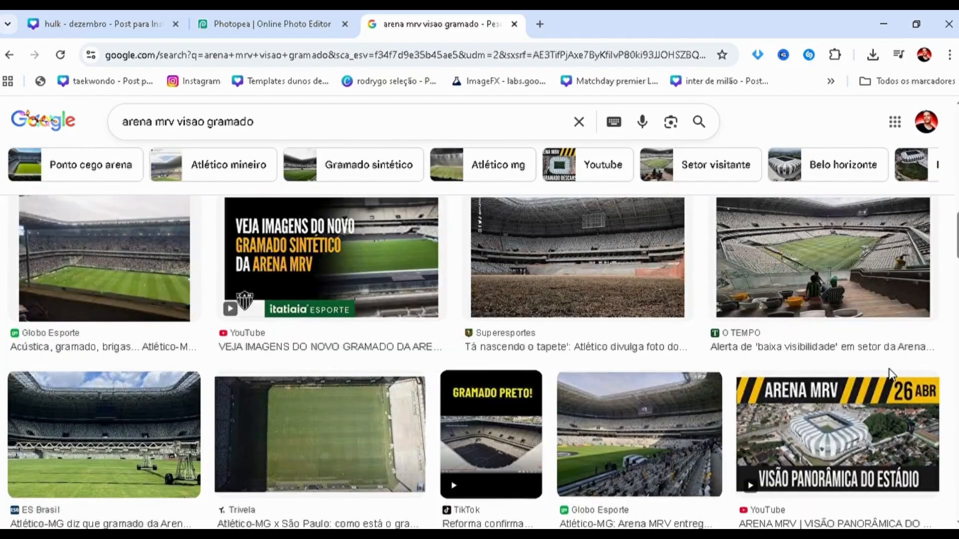
scroll(892, 375, up, 4)
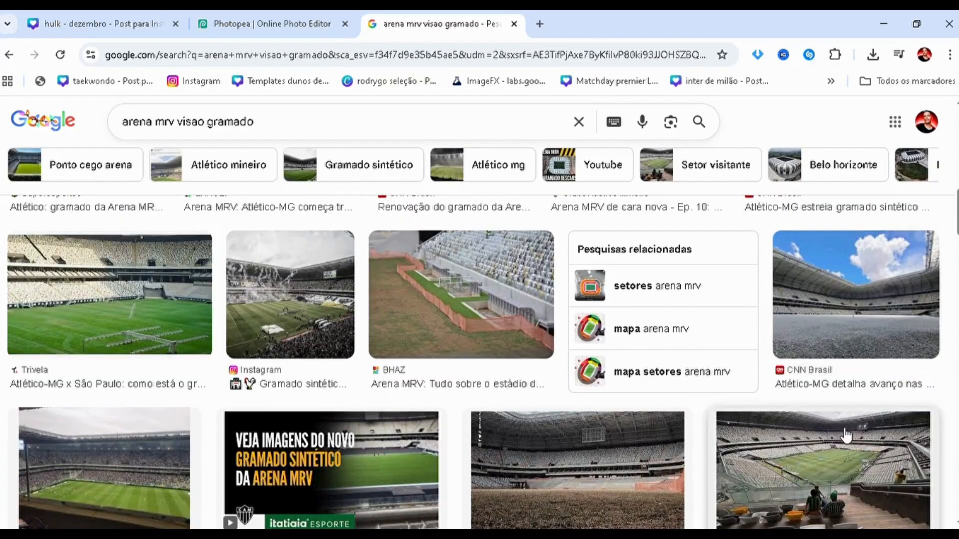
scroll(845, 435, up, 5)
scroll(842, 436, up, 10)
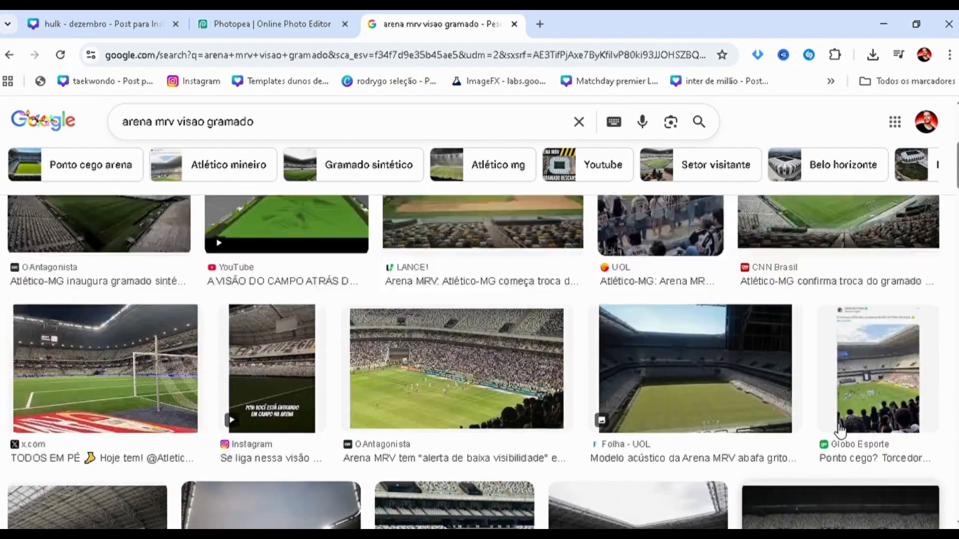
scroll(837, 422, down, 15)
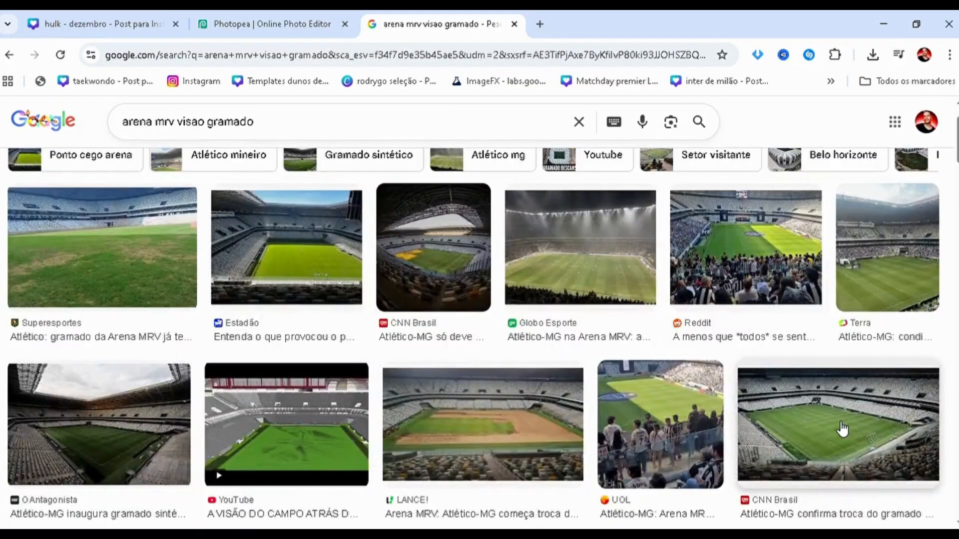
scroll(833, 423, down, 12)
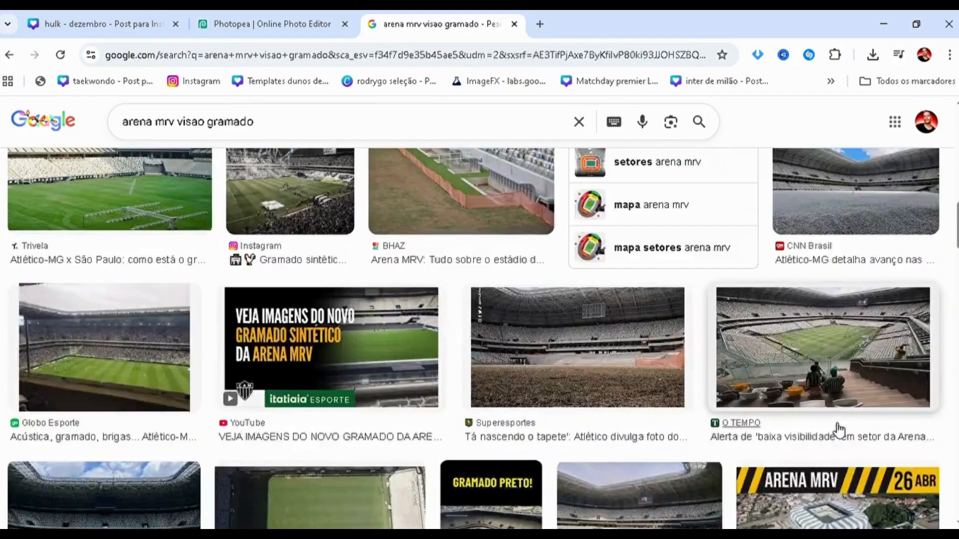
scroll(839, 427, down, 12)
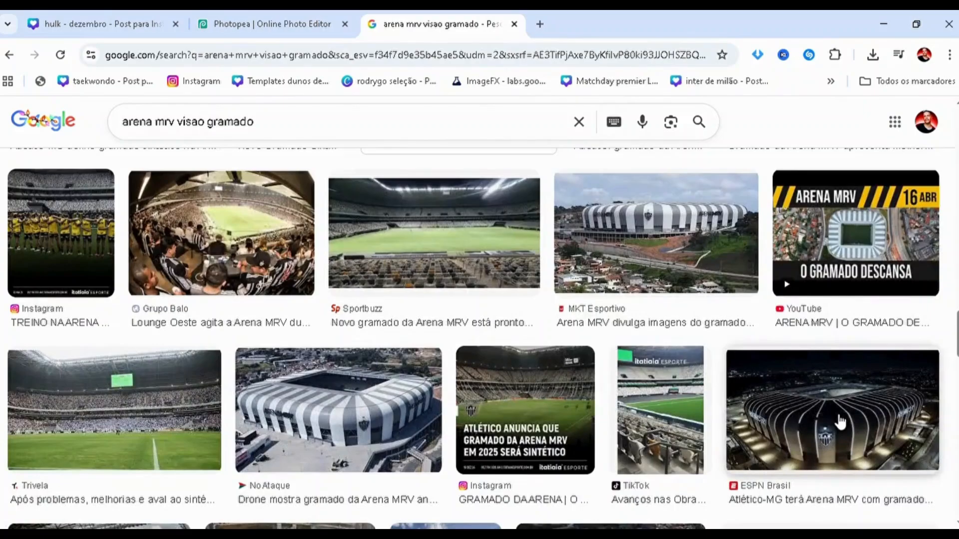
scroll(841, 422, down, 9)
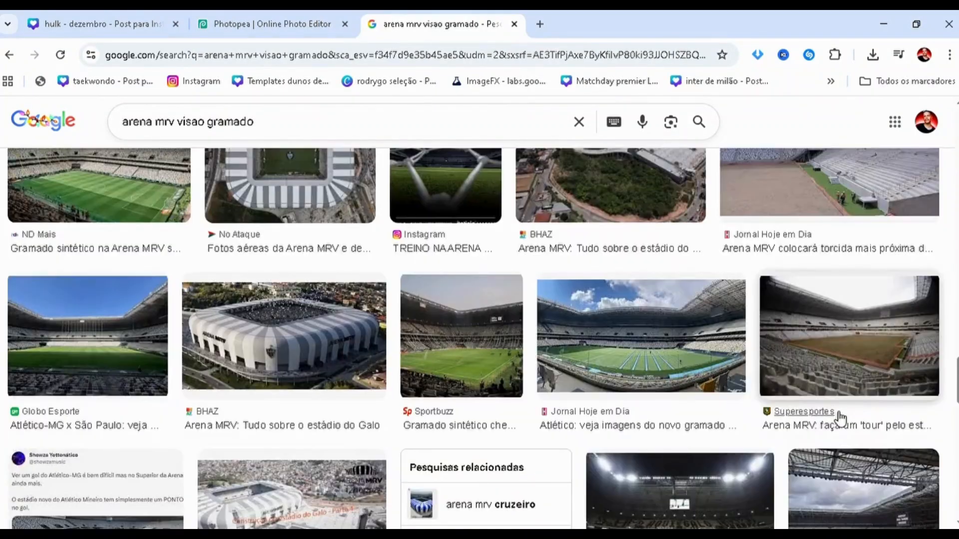
scroll(839, 420, down, 2)
scroll(748, 399, down, 4)
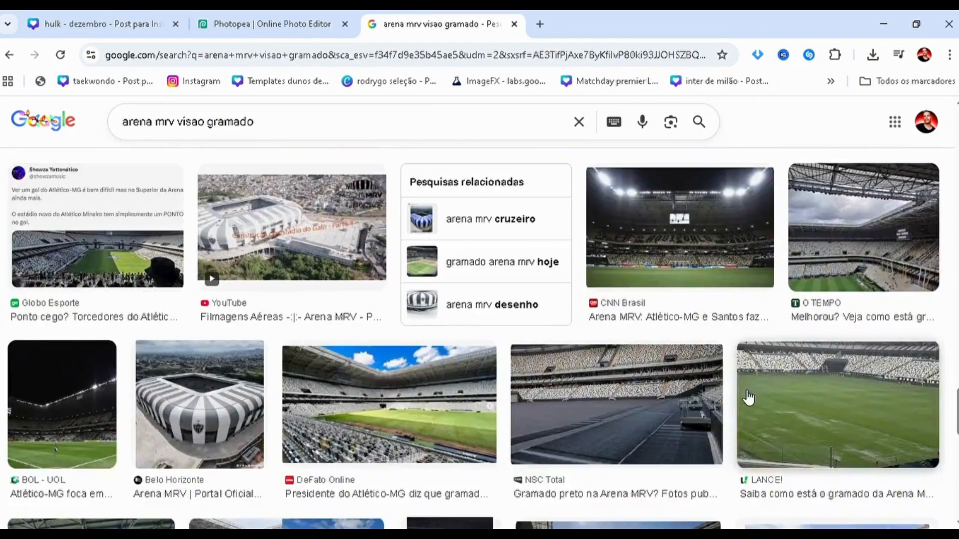
scroll(709, 395, down, 2)
scroll(676, 366, down, 3)
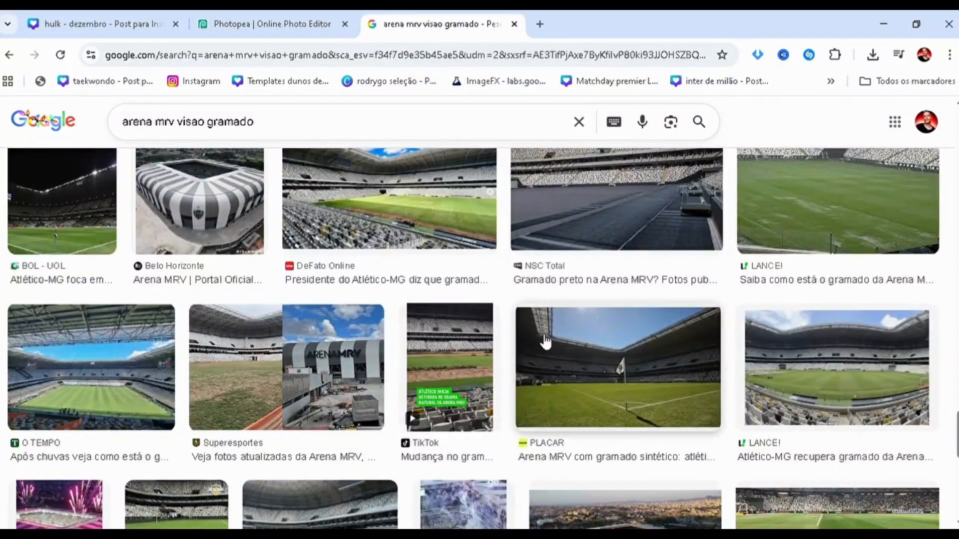
scroll(544, 342, down, 1)
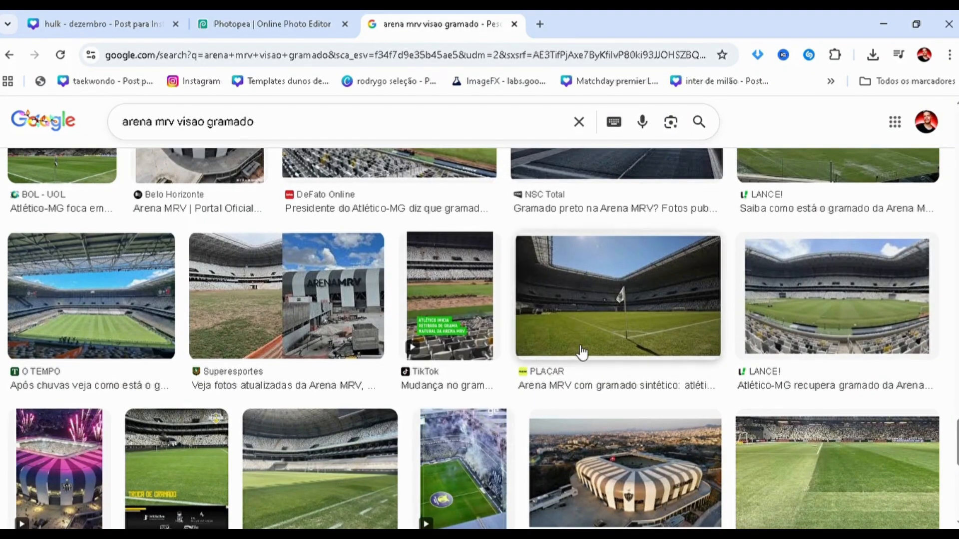
scroll(587, 343, down, 1)
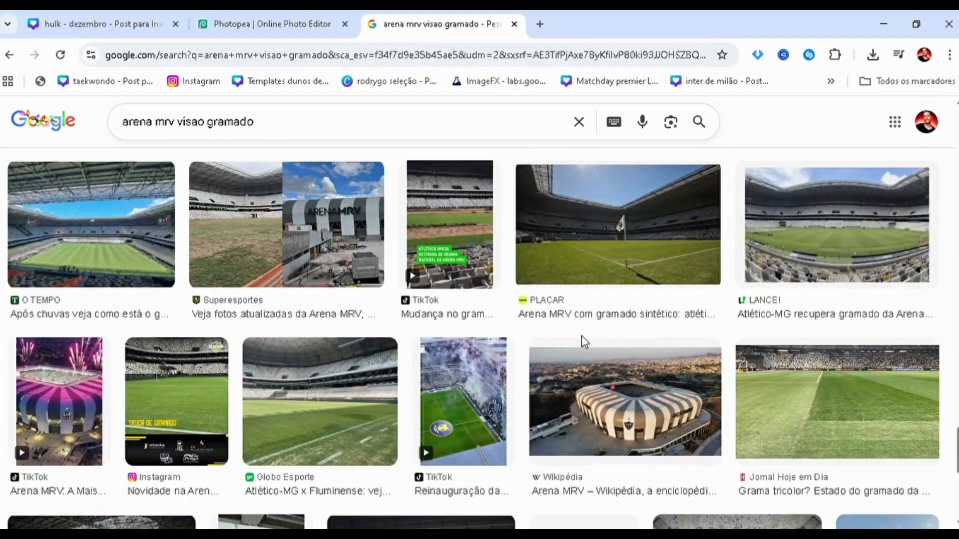
scroll(582, 336, down, 3)
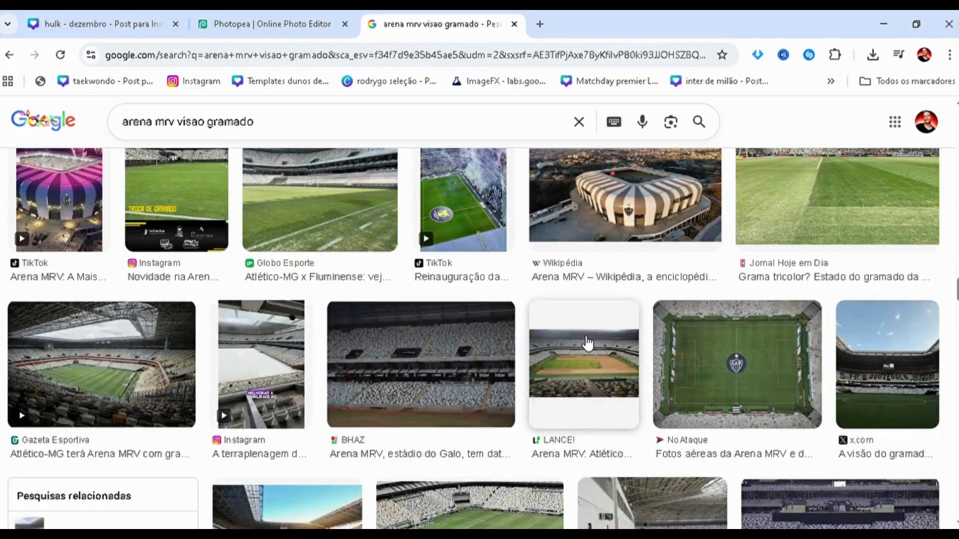
scroll(587, 343, down, 5)
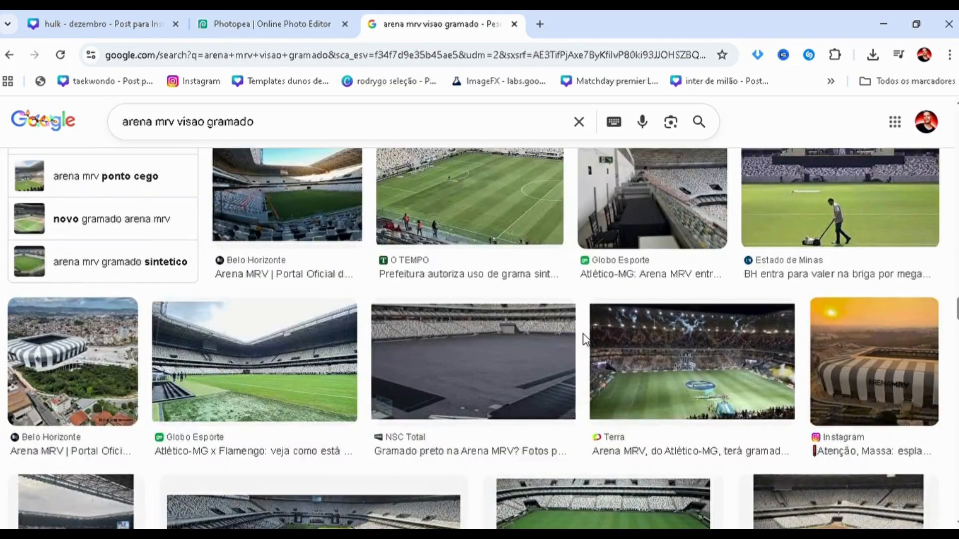
scroll(587, 341, down, 2)
scroll(590, 341, down, 3)
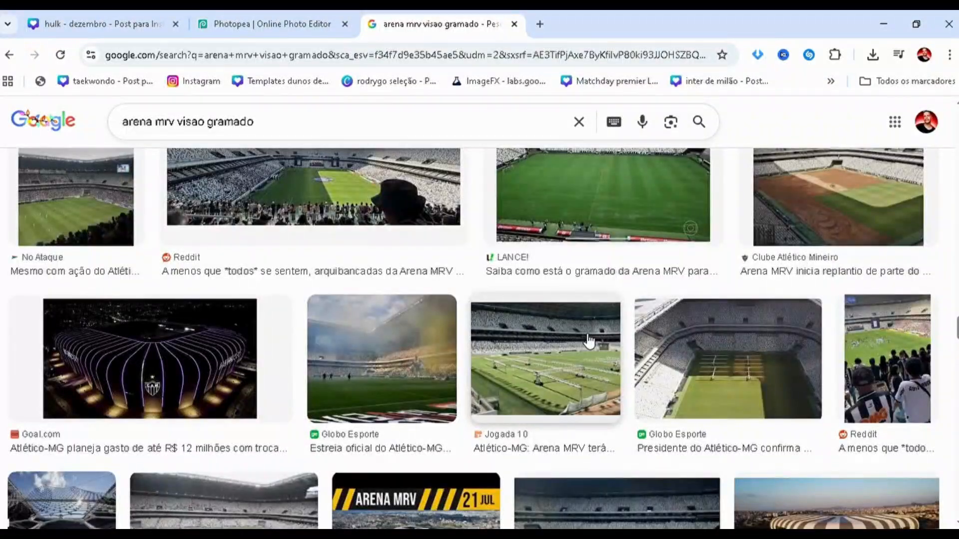
scroll(589, 341, down, 5)
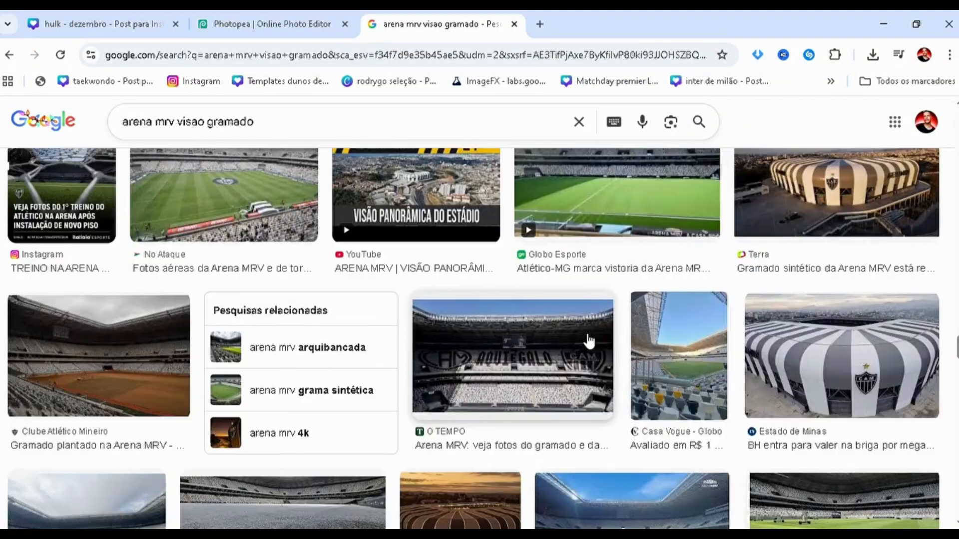
scroll(589, 341, down, 2)
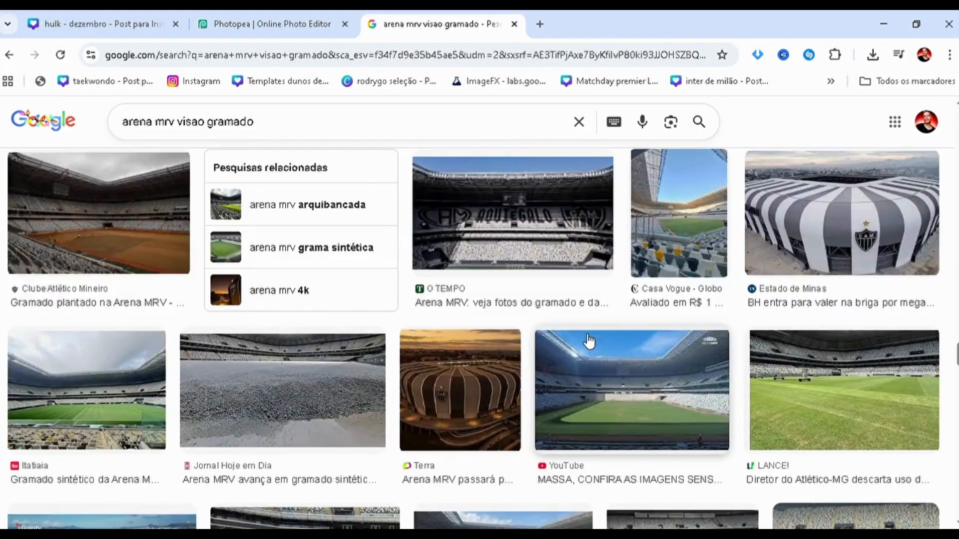
scroll(590, 341, down, 5)
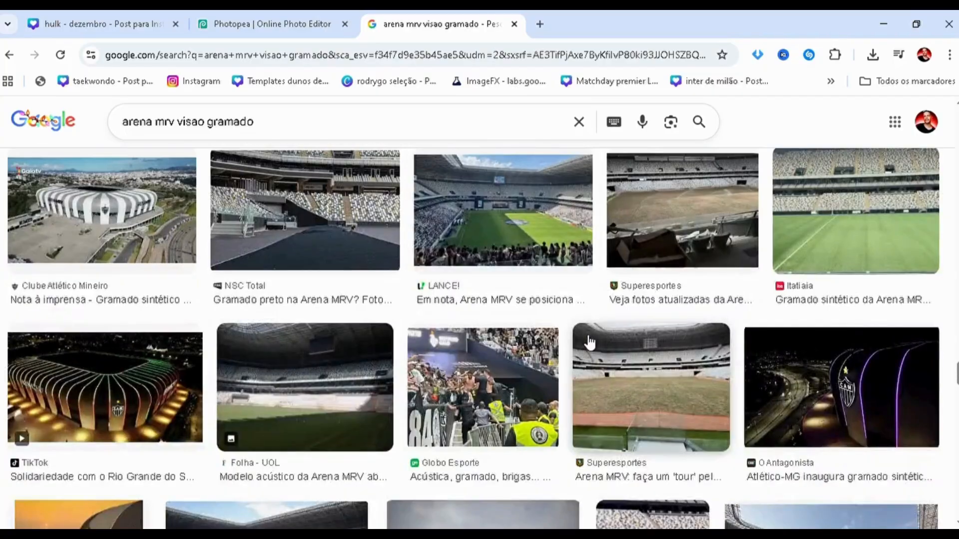
scroll(554, 369, down, 4)
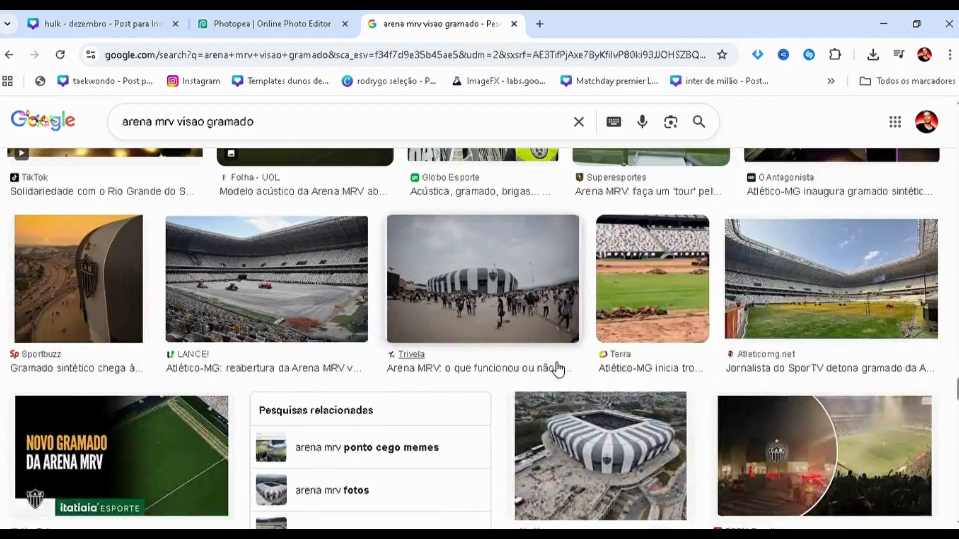
scroll(558, 369, down, 3)
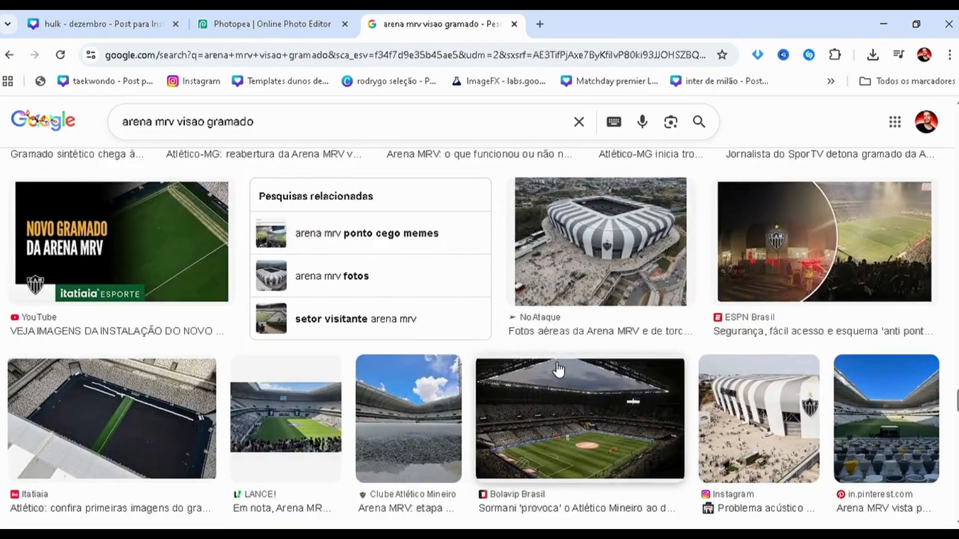
scroll(559, 370, down, 6)
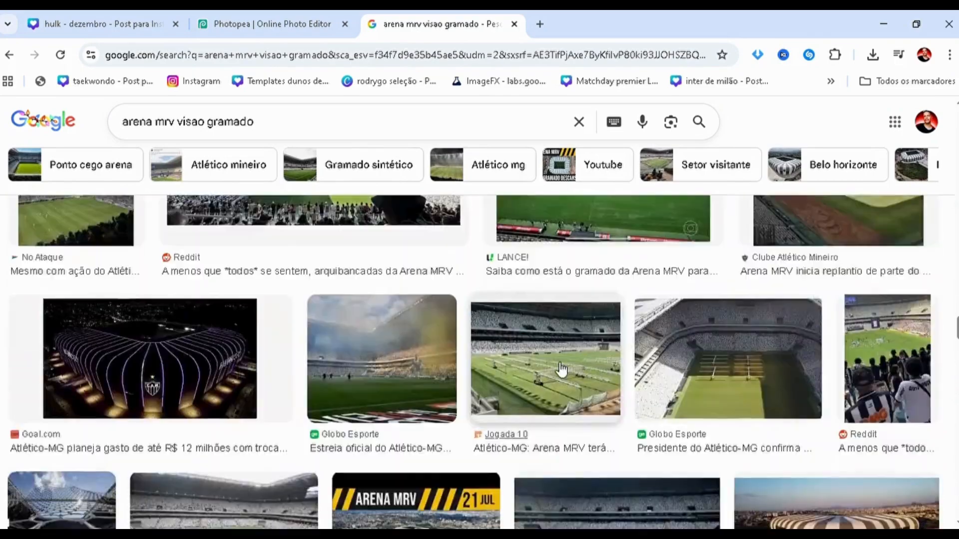
Go back up the Arena MRV results and preview the PLACAR photo of the pitch with the corner flag.
scroll(562, 370, up, 8)
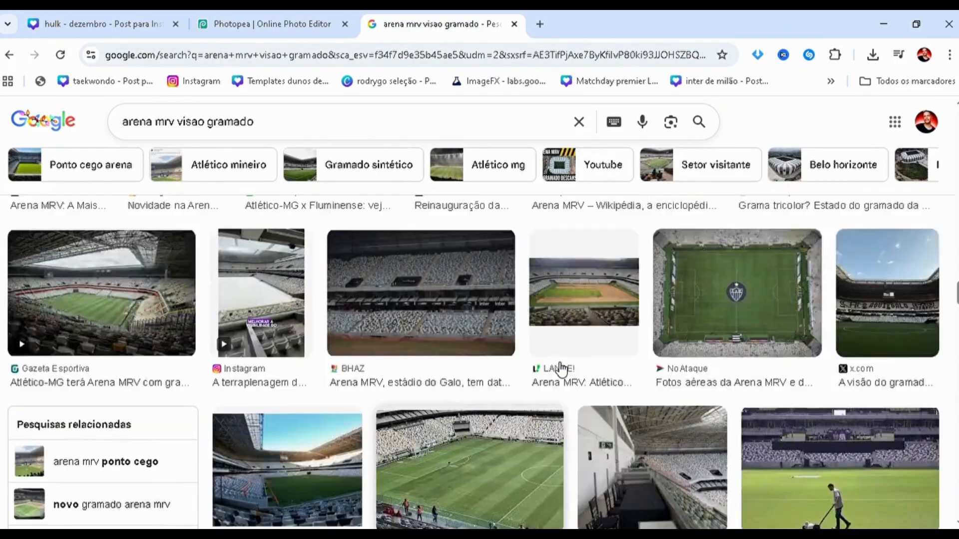
scroll(562, 370, up, 4)
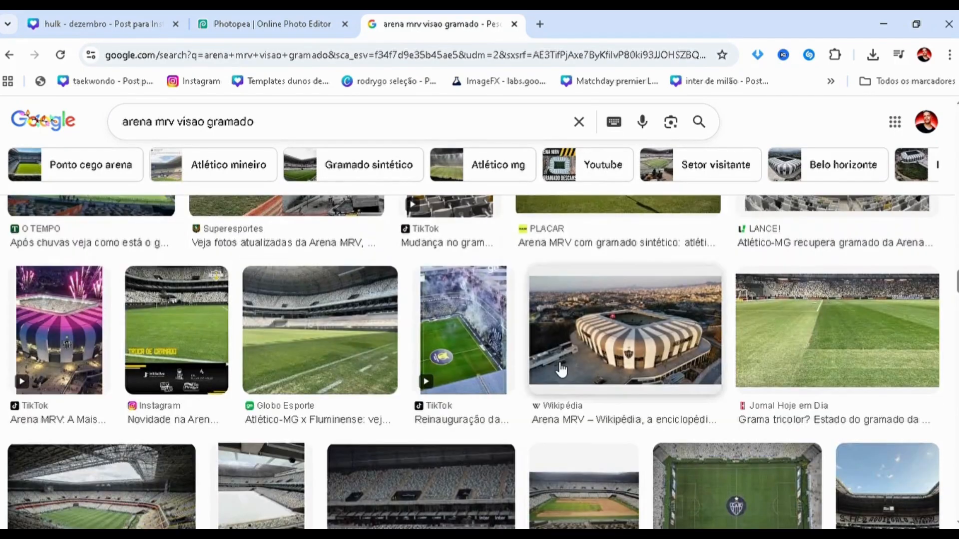
scroll(562, 369, up, 4)
click(610, 385)
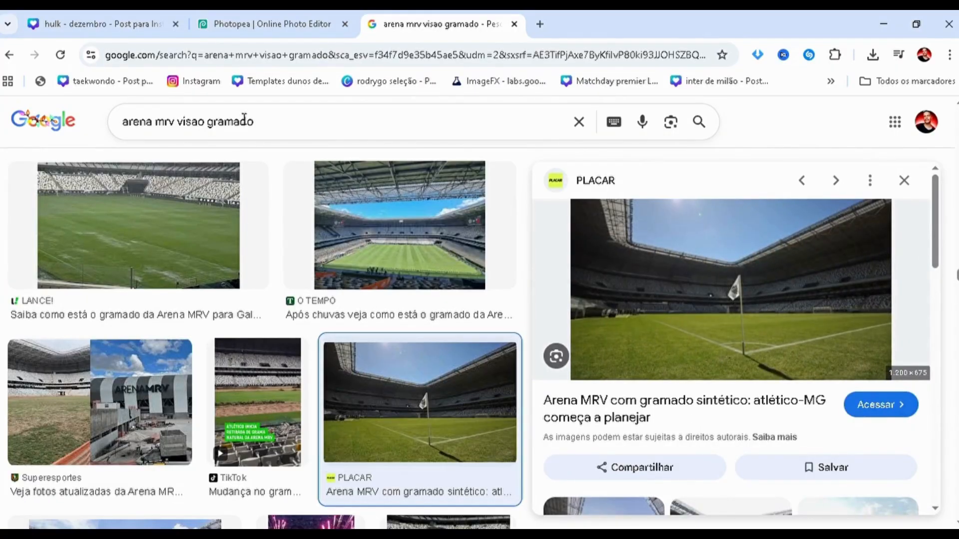
Copy the PLACAR corner-flag photo and paste it into the Novo Projeto document in Photopea as a new layer.
click(278, 21)
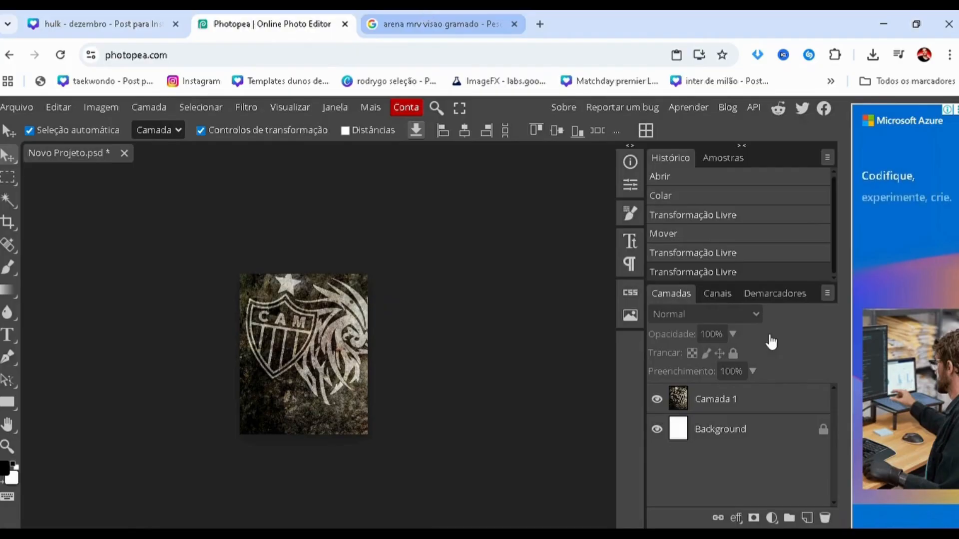
click(434, 23)
click(244, 20)
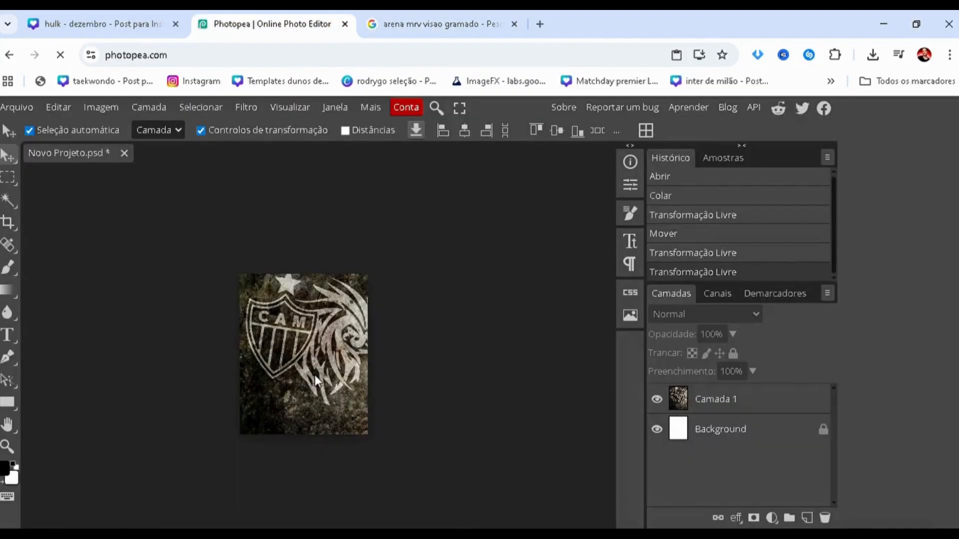
key(ctrl+v)
Move the stadium photo layer down so its lower edge meets the bottom of the canvas, over the crest wallpaper.
scroll(248, 406, up, 5)
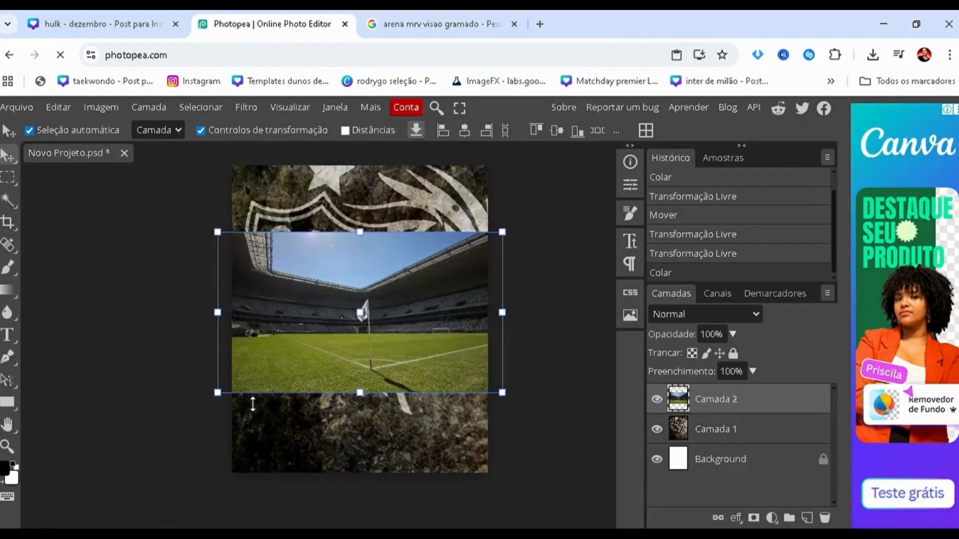
scroll(313, 398, down, 3)
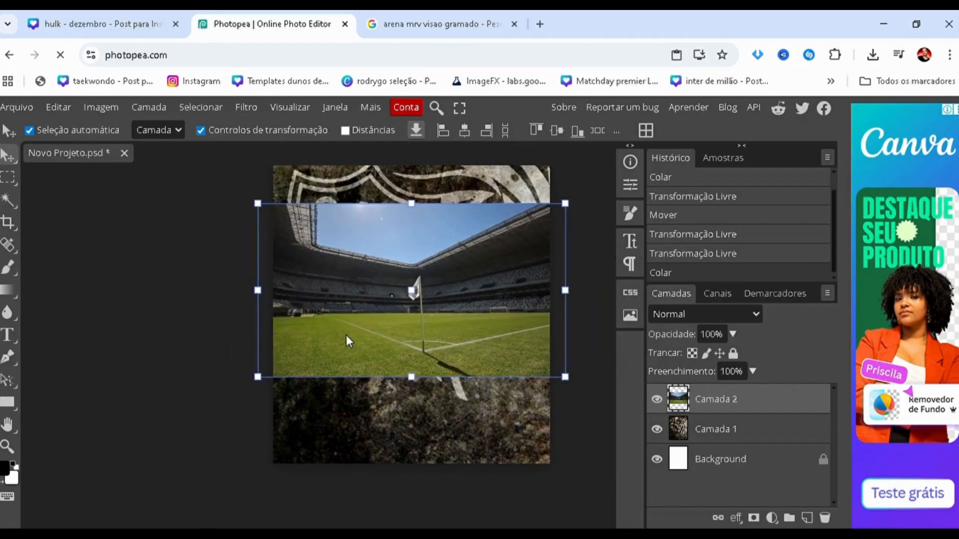
drag(347, 338, 324, 419)
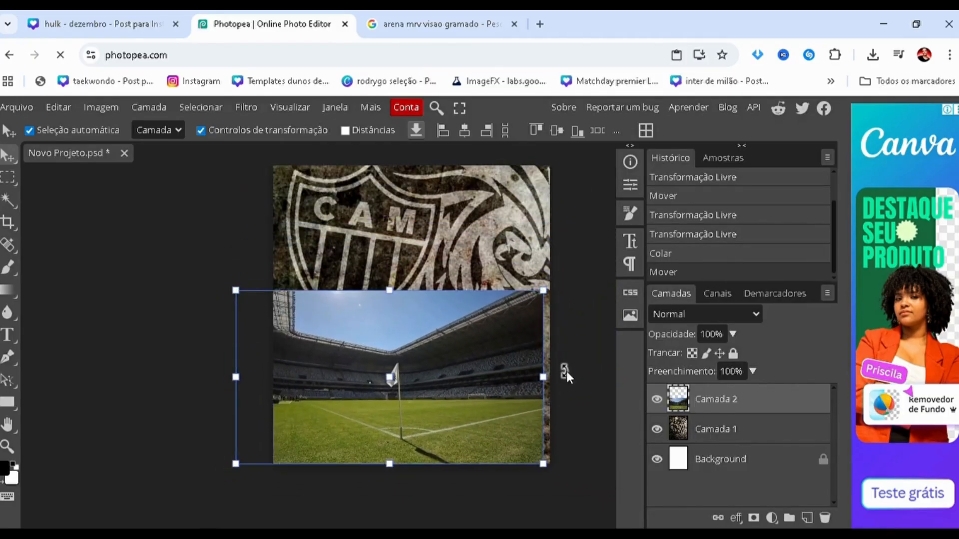
Rotate the stadium photo layer by 2.8°, scale it to about 149% and reposition it to span the canvas width.
mouse_move(566, 371)
mouse_down()
mouse_move(568, 402)
mouse_move(558, 375)
mouse_up()
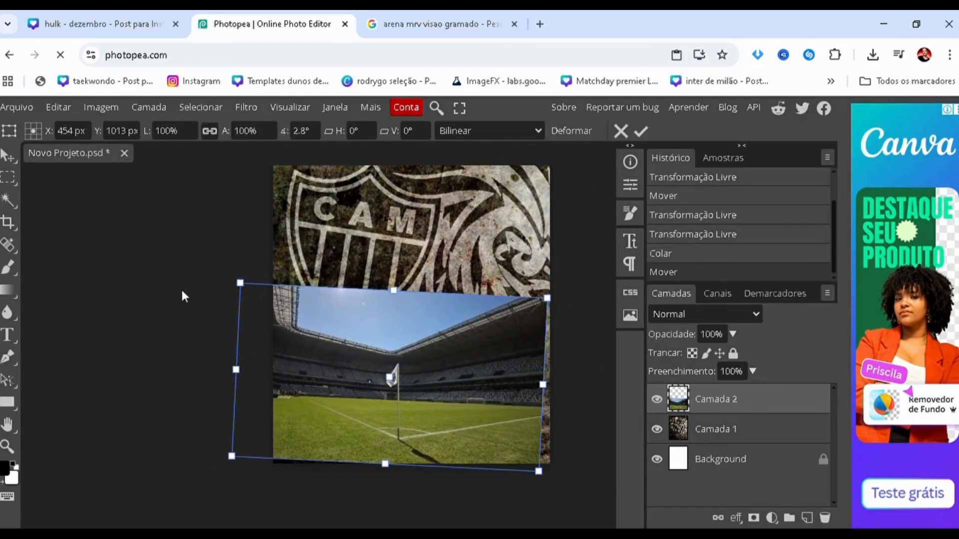
drag(248, 286, 99, 198)
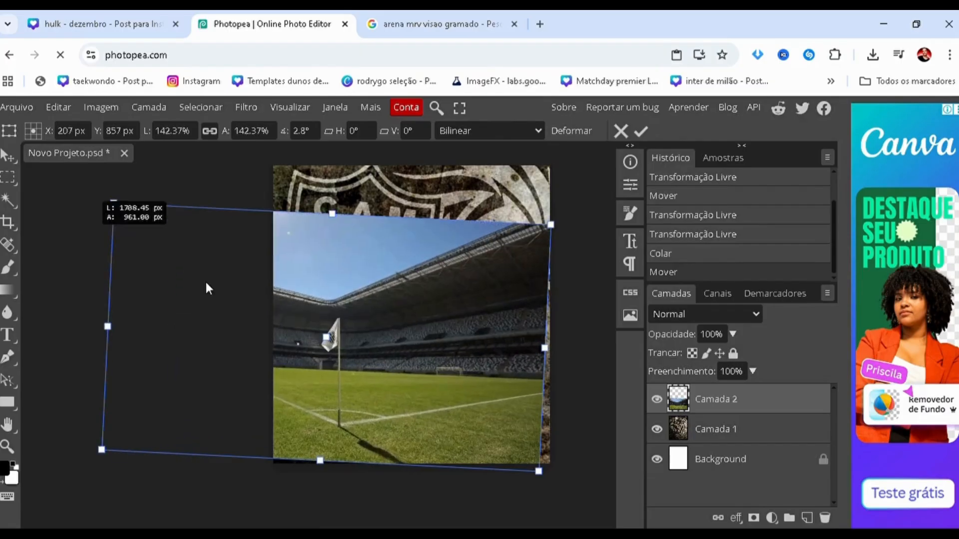
drag(220, 278, 317, 311)
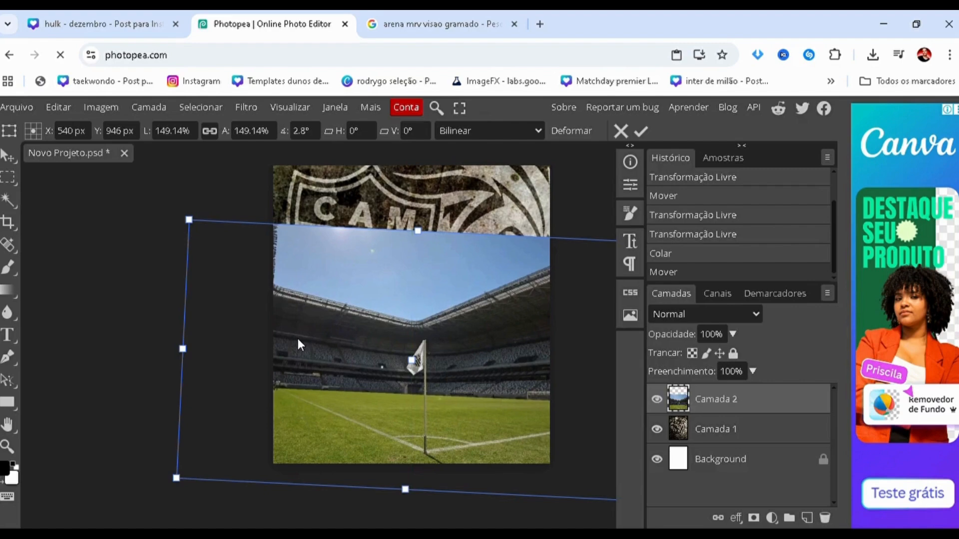
key(Return)
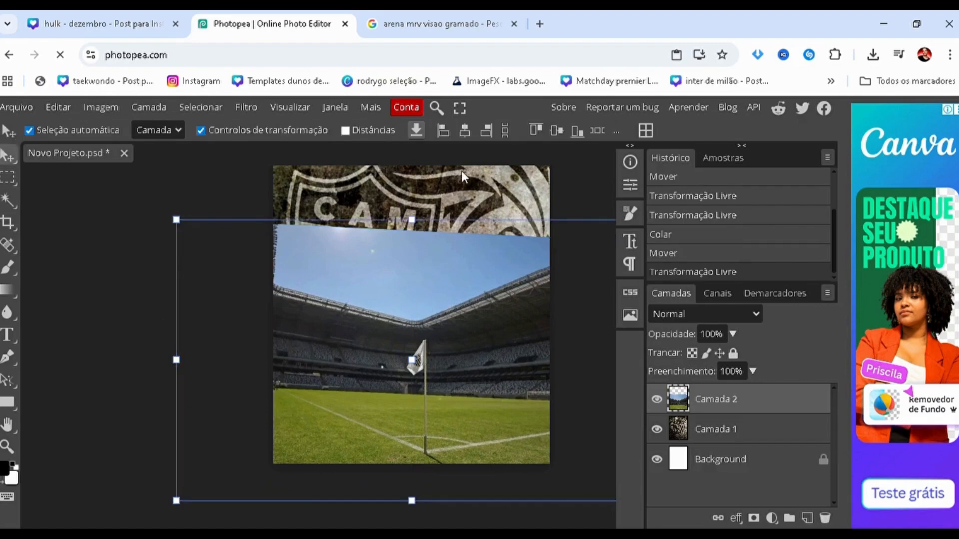
click(592, 199)
scroll(499, 256, down, 2)
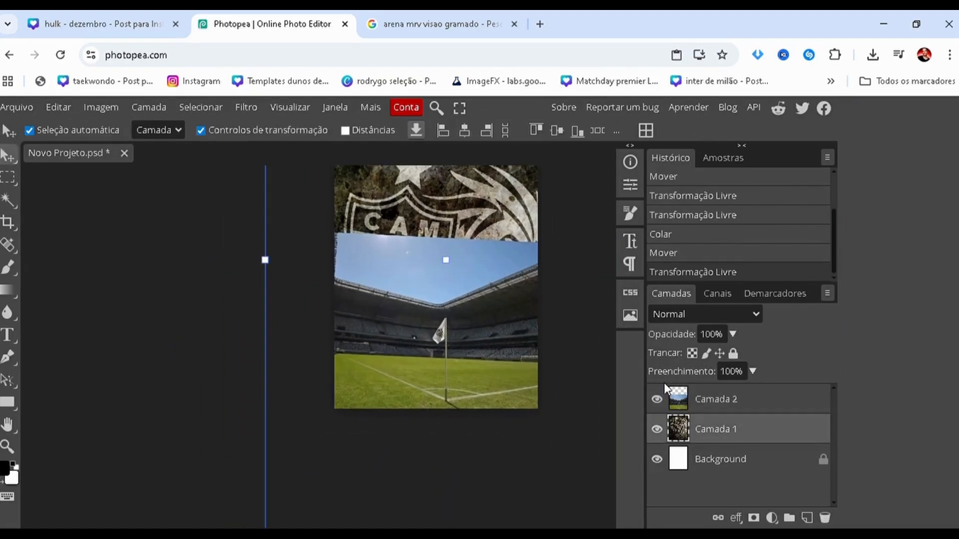
Open the Camera Raw filter on the stadium photo layer, Camada 2, and set Saturação to -100.
click(709, 406)
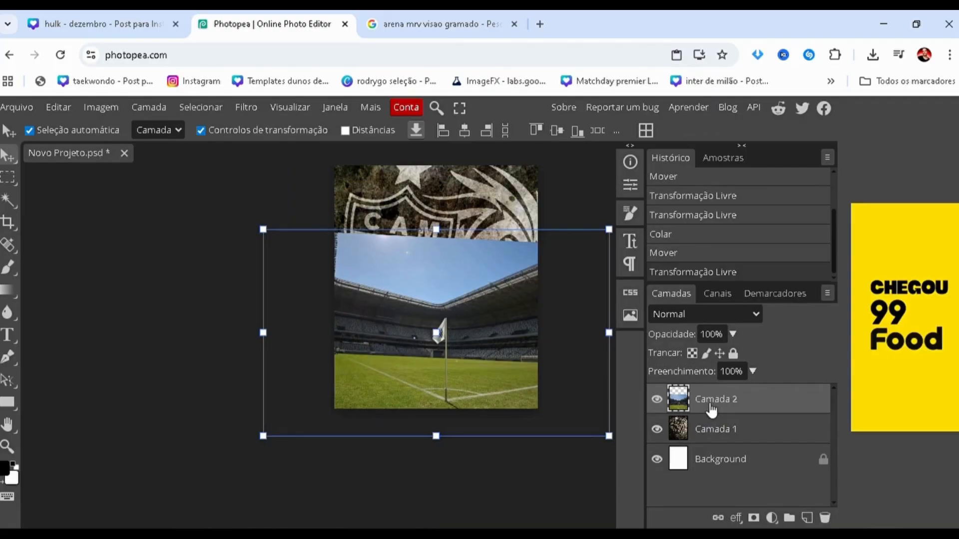
click(246, 107)
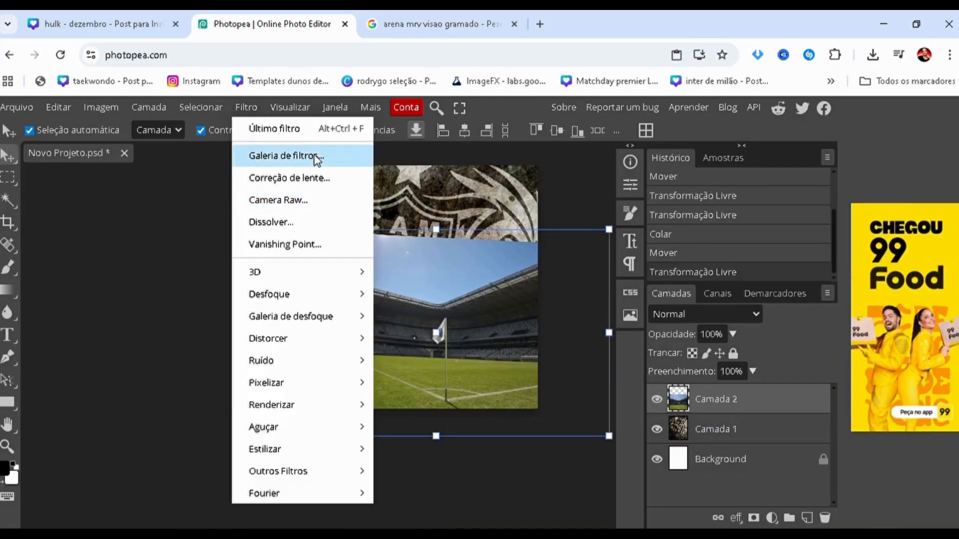
click(324, 207)
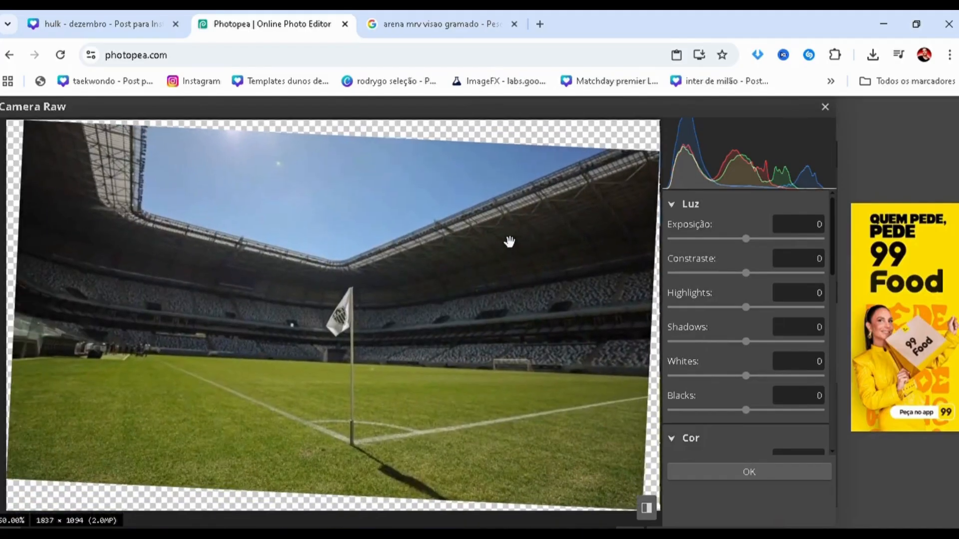
scroll(731, 281, down, 5)
scroll(718, 299, up, 3)
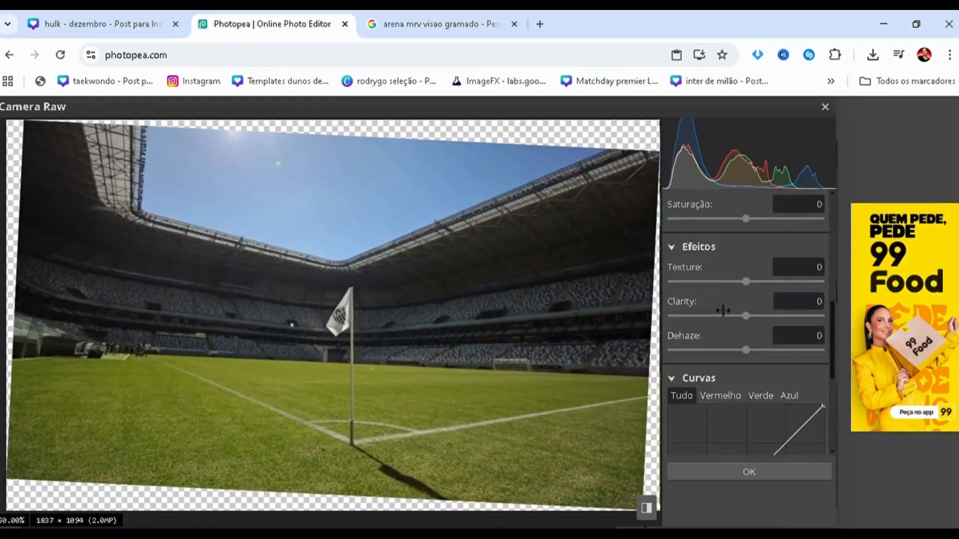
click(672, 290)
scroll(712, 315, up, 4)
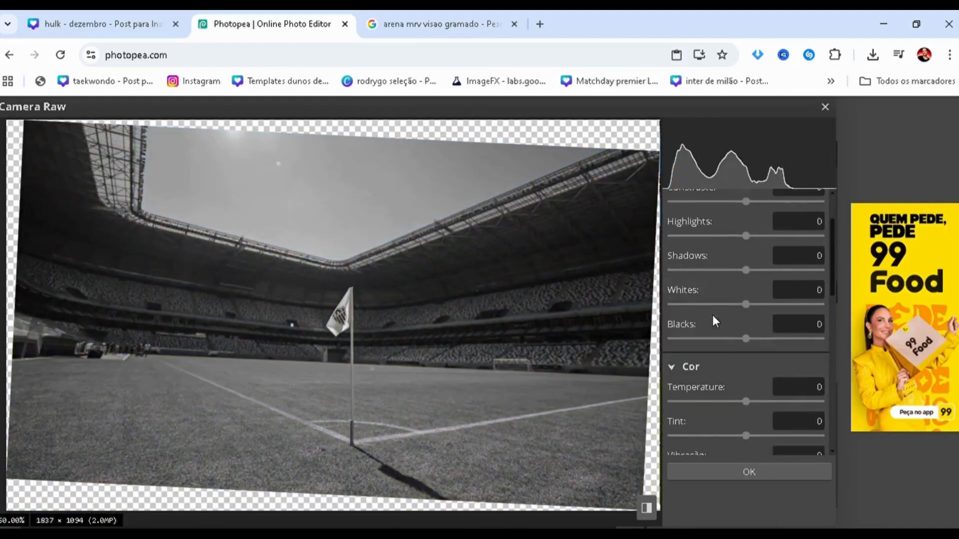
Set the stadium photo's Contraste to 36 and Exposição to 0.5 in Camera Raw.
click(772, 273)
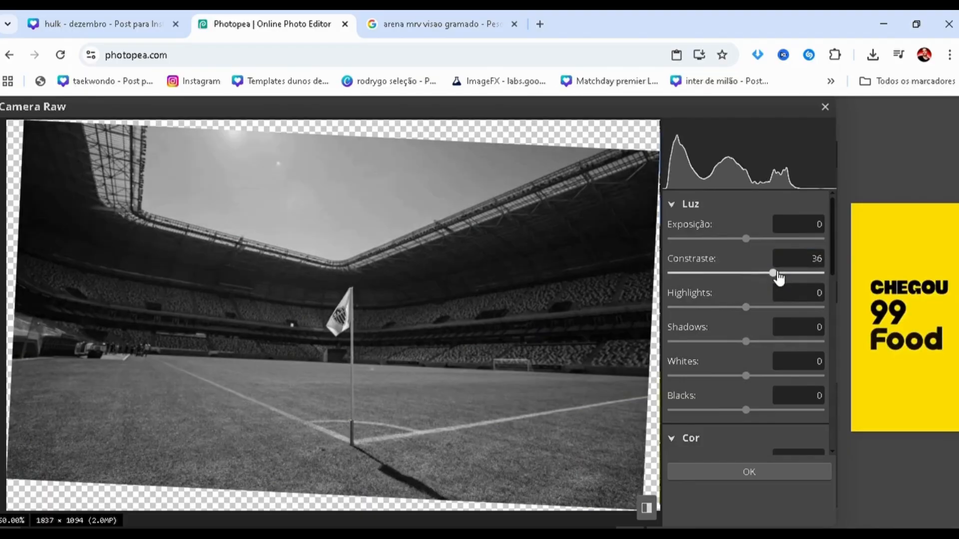
click(776, 239)
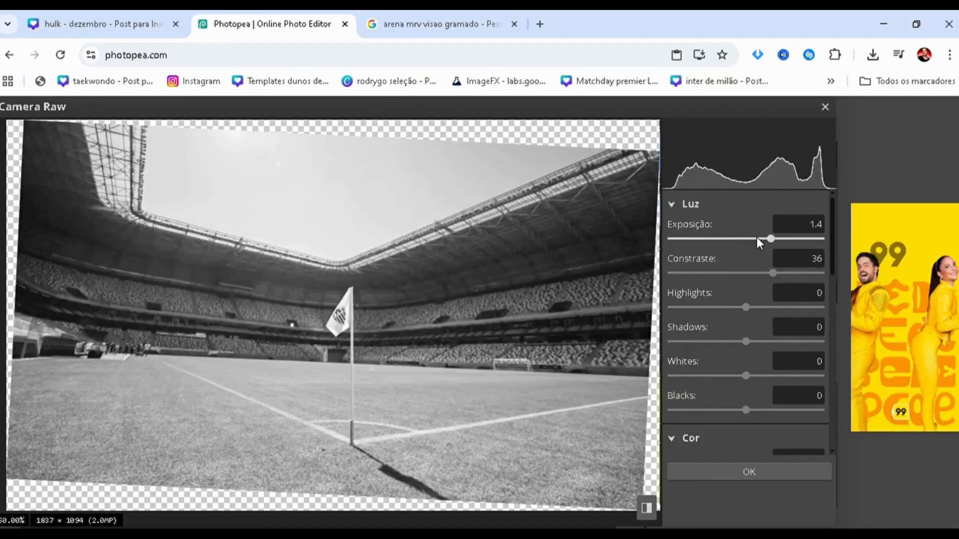
click(753, 239)
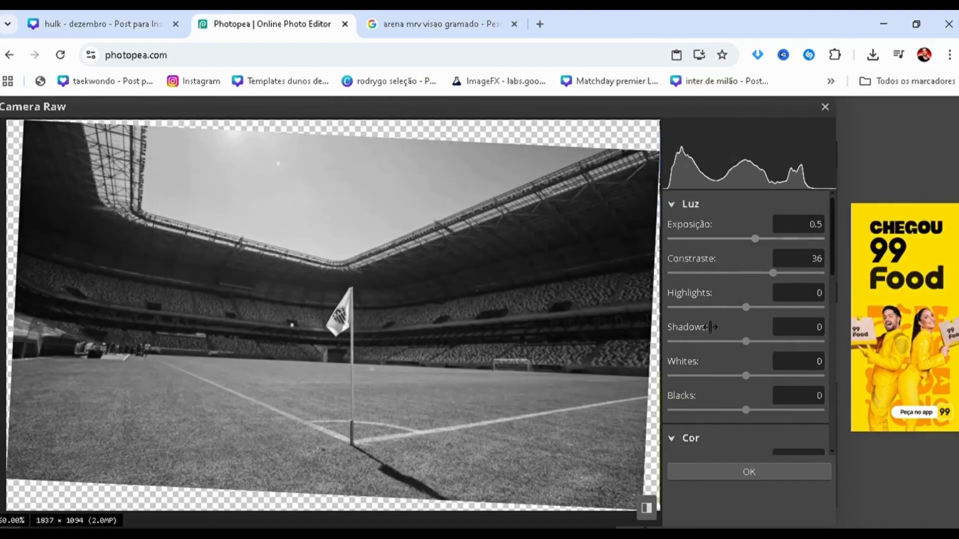
Set the stadium photo's Blacks to 17 and apply the Camera Raw adjustments.
click(711, 327)
scroll(704, 329, down, 1)
scroll(694, 349, down, 6)
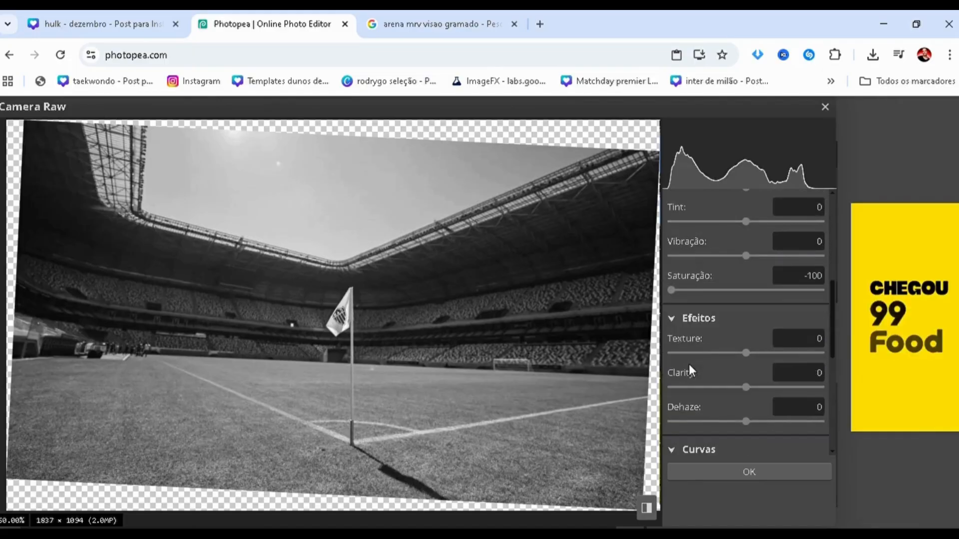
scroll(690, 364, up, 6)
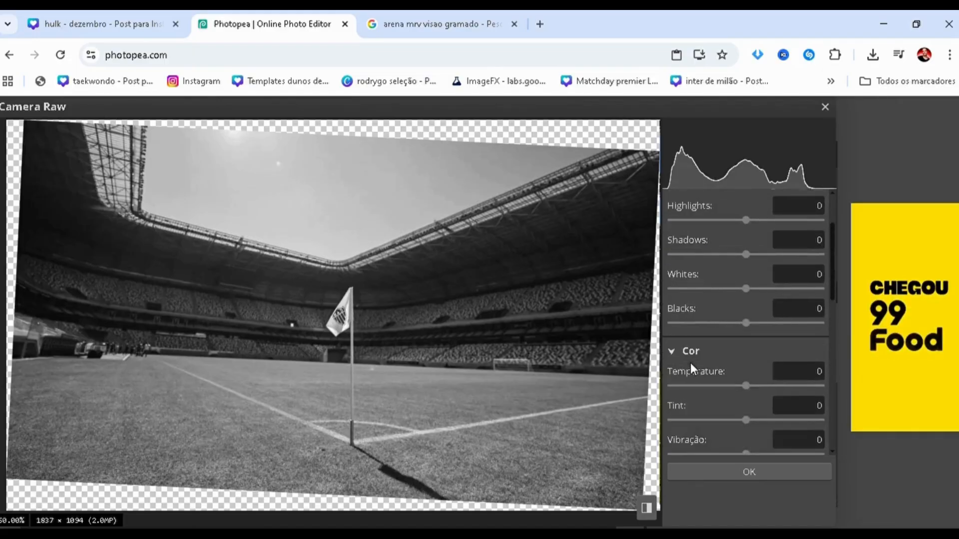
drag(746, 322, 707, 323)
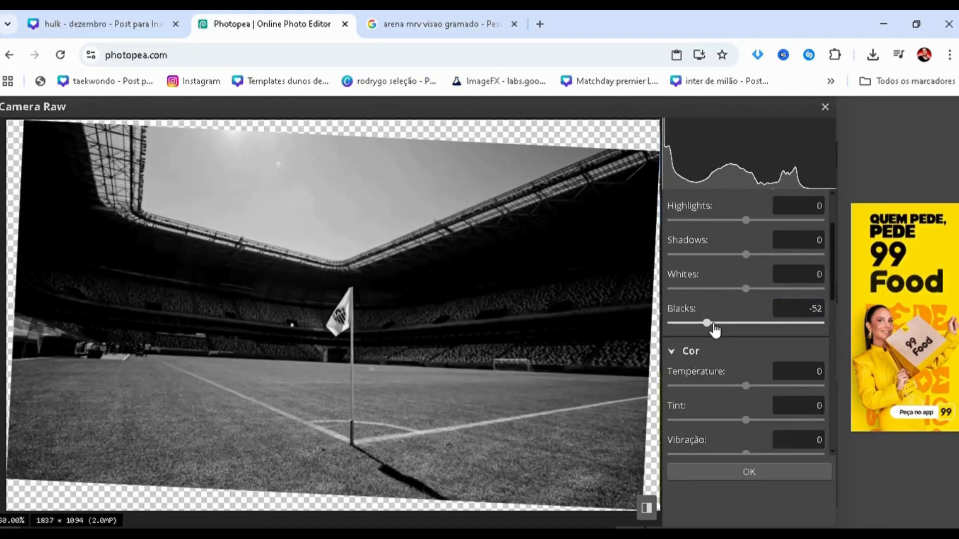
click(762, 323)
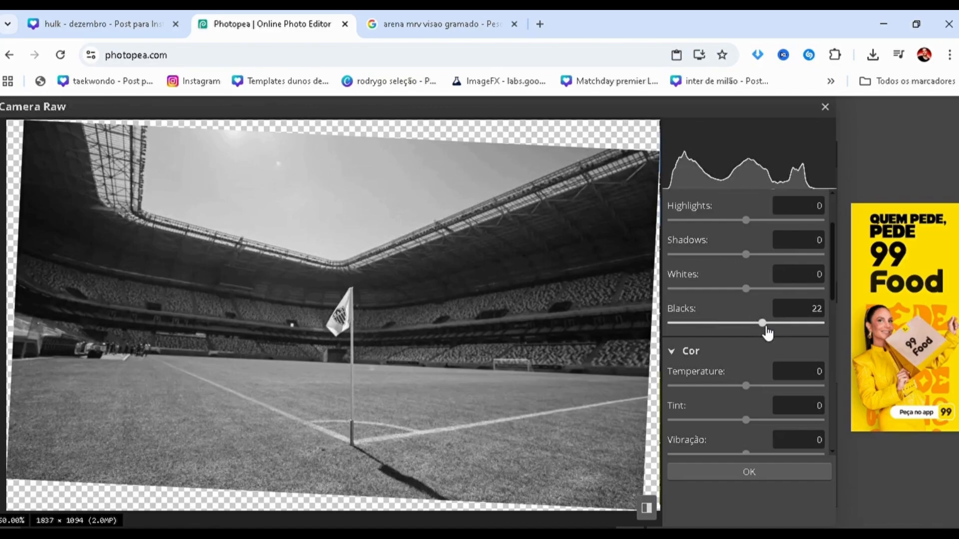
drag(768, 333, 764, 332)
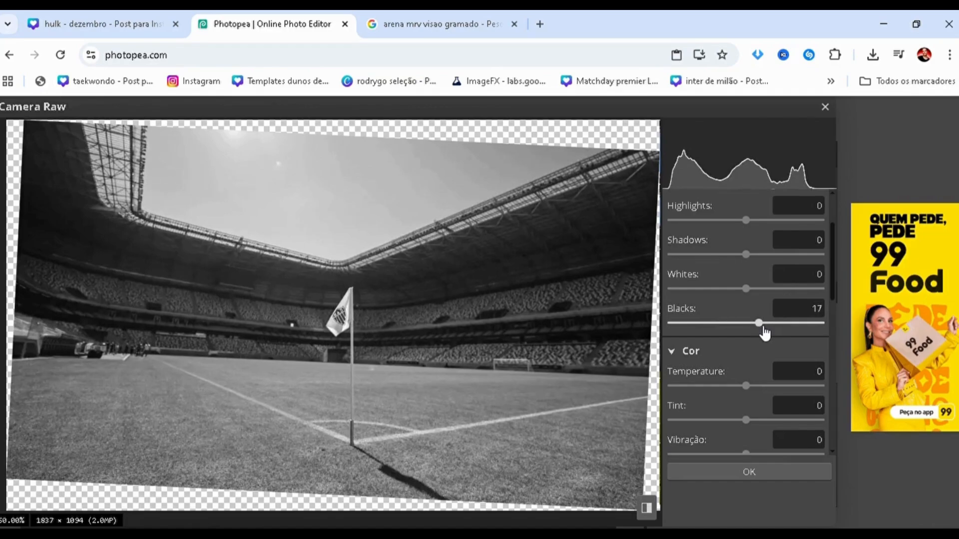
click(694, 474)
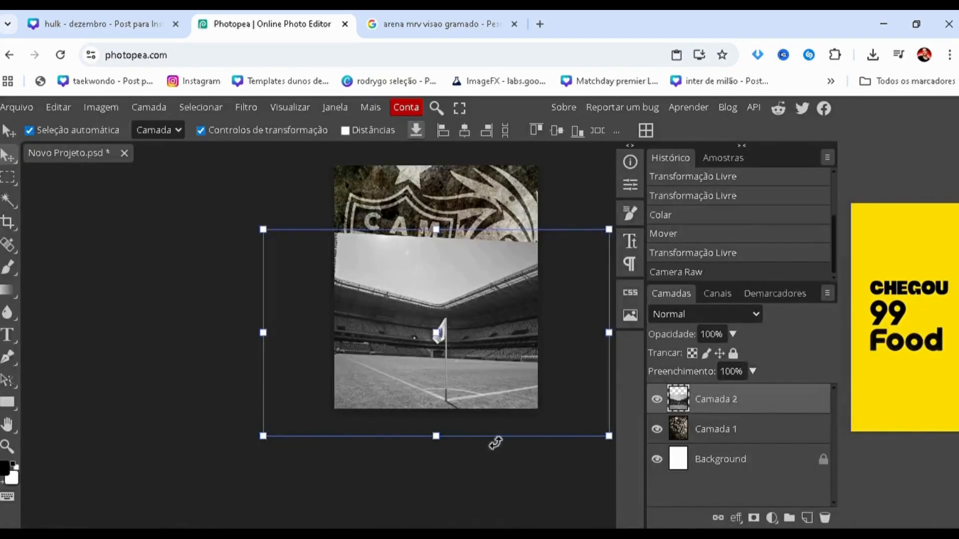
click(191, 349)
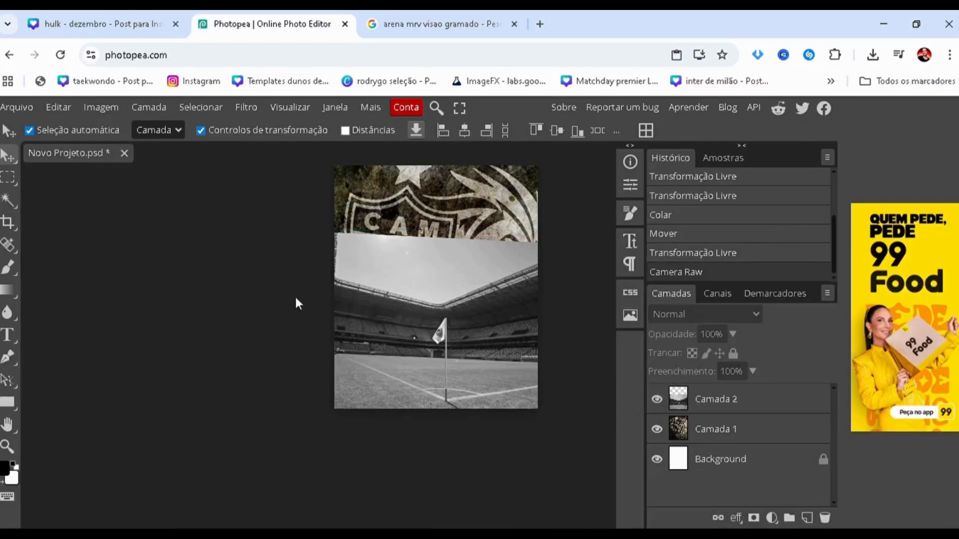
Open the Camera Raw filter on the crest wallpaper layer, Camada 1, and set Saturação to -100.
click(397, 201)
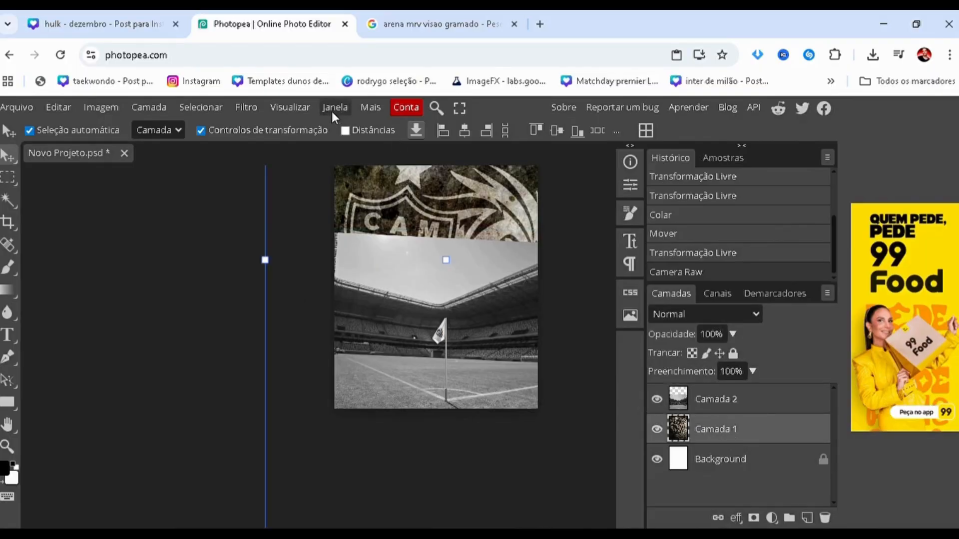
click(247, 108)
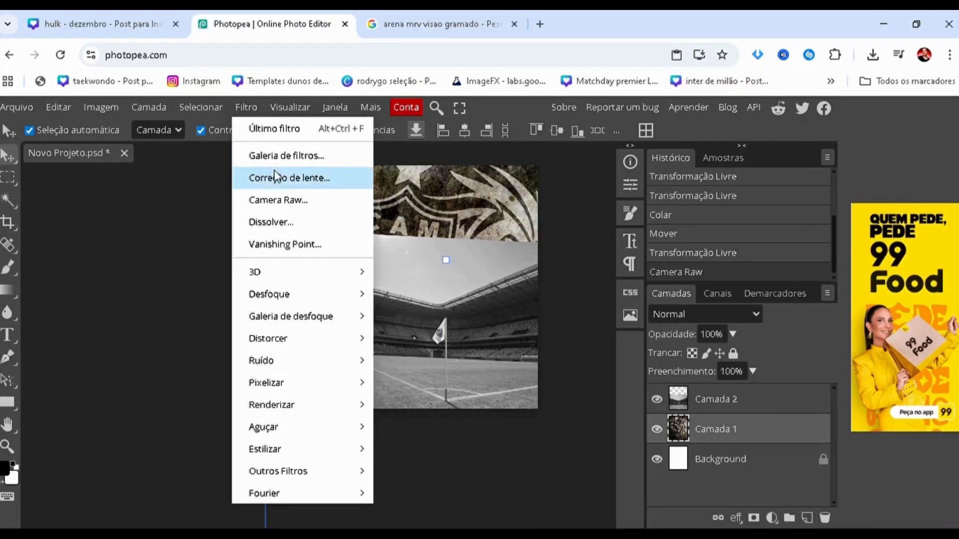
click(300, 210)
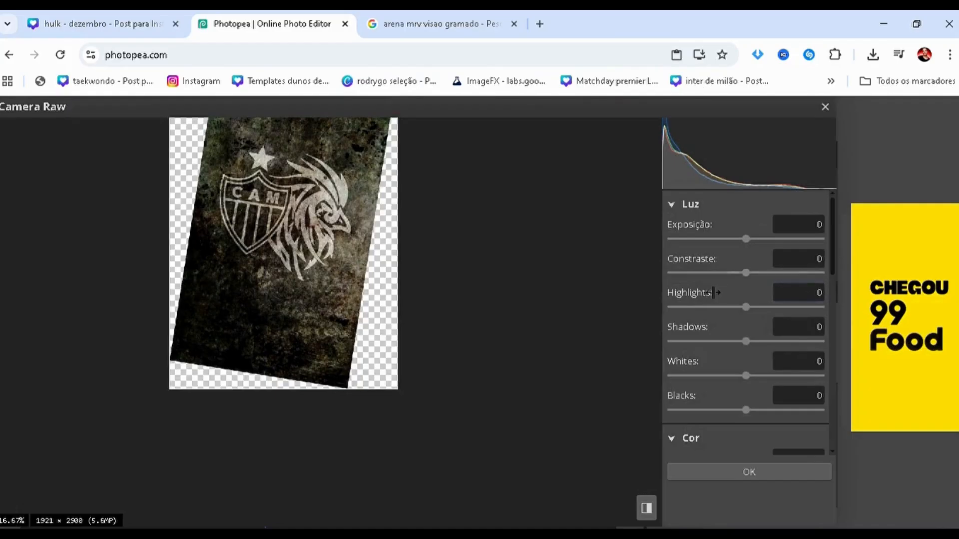
scroll(736, 361, down, 10)
scroll(726, 370, up, 3)
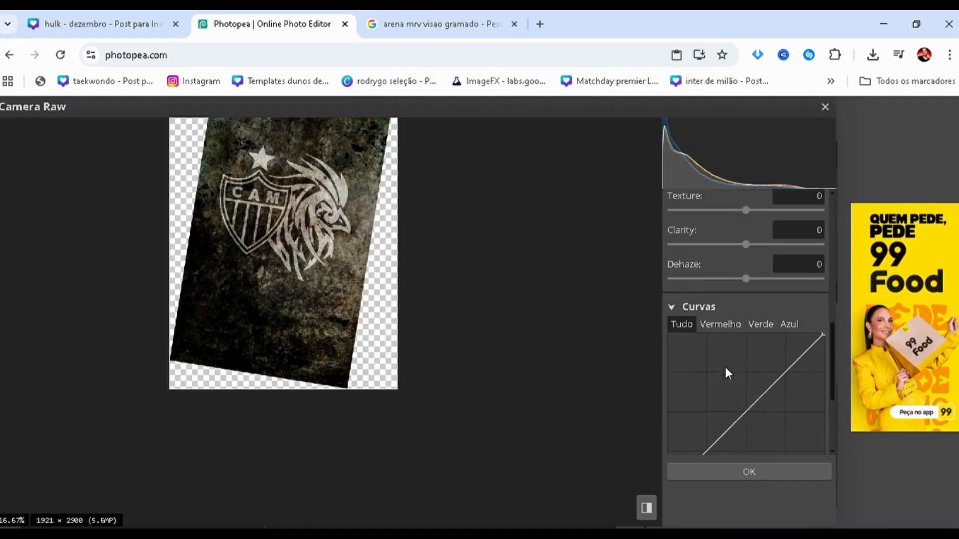
scroll(726, 367, up, 4)
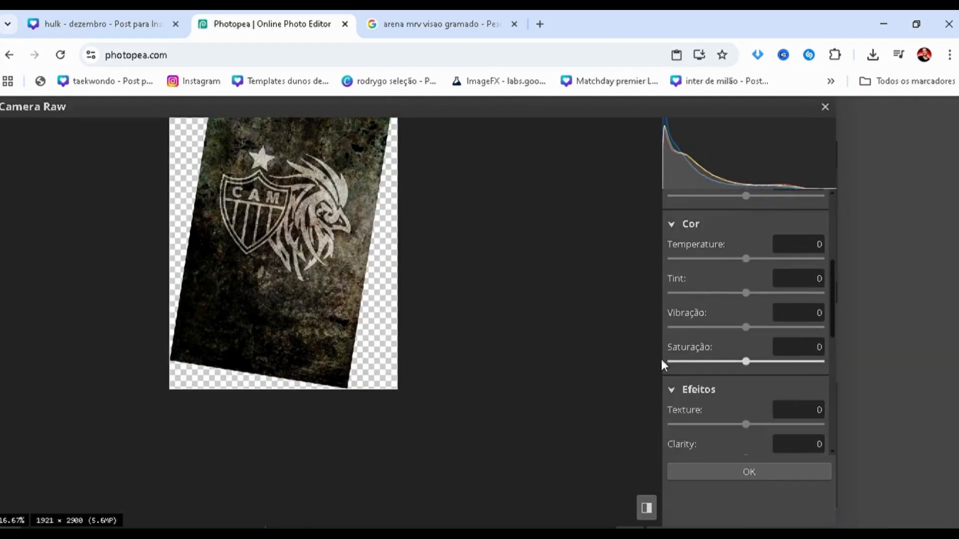
click(664, 361)
Set the crest wallpaper's Clarity to 20 and raise its Texture slightly in Camera Raw.
scroll(762, 364, down, 2)
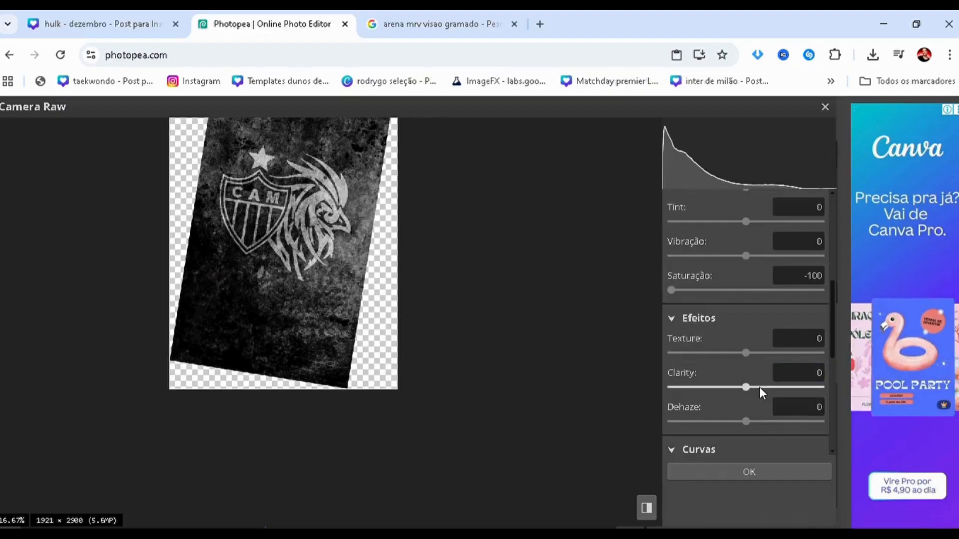
click(760, 387)
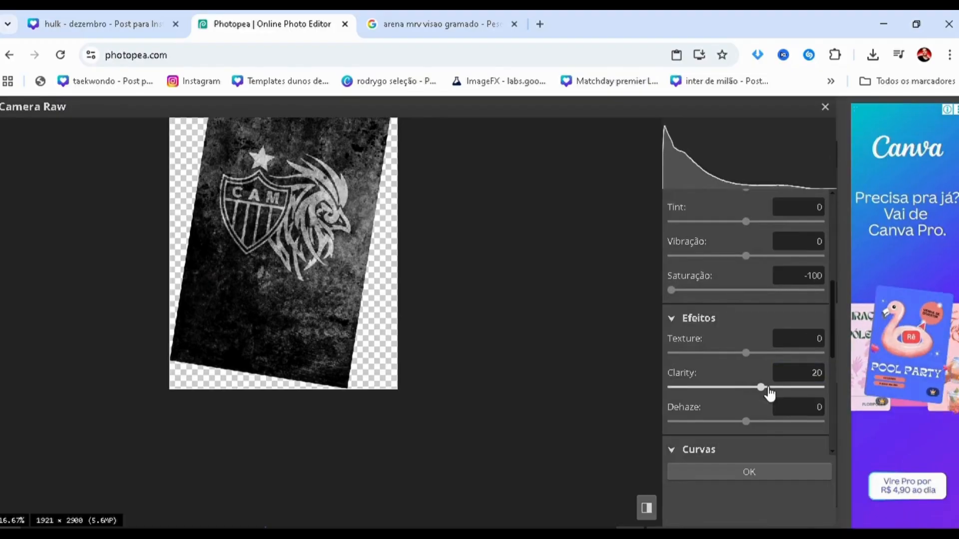
click(757, 354)
Set the crest wallpaper's Exposição to 1.3 and apply the Camera Raw adjustments.
scroll(745, 330, up, 4)
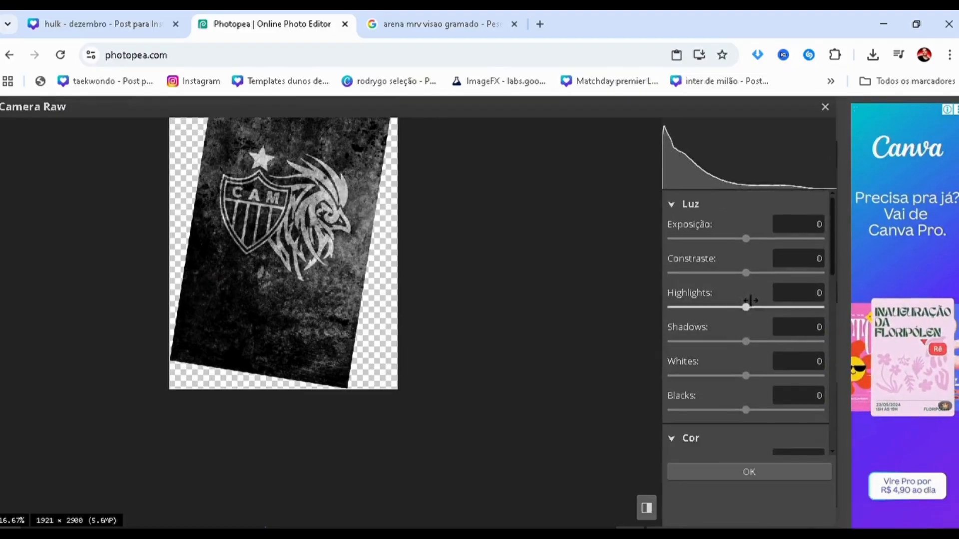
click(771, 242)
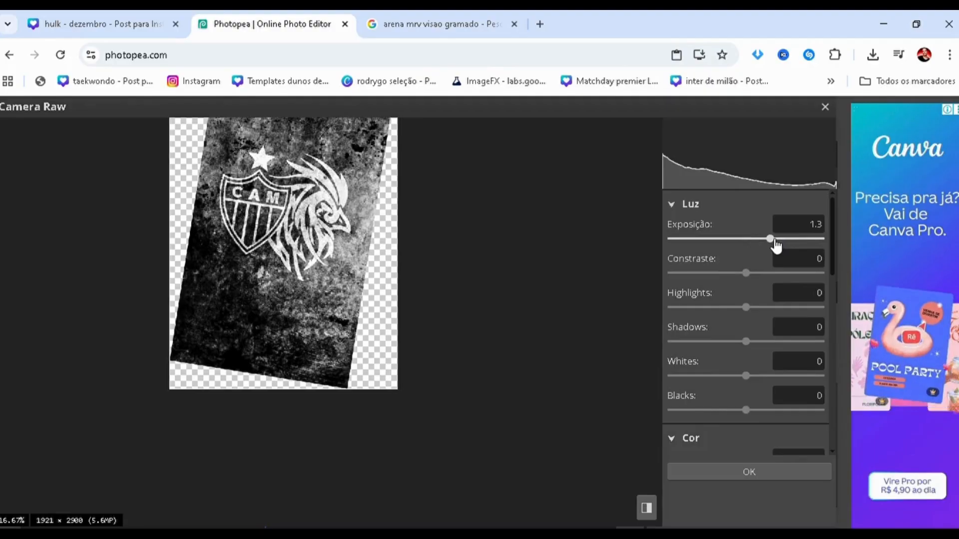
drag(325, 214, 333, 274)
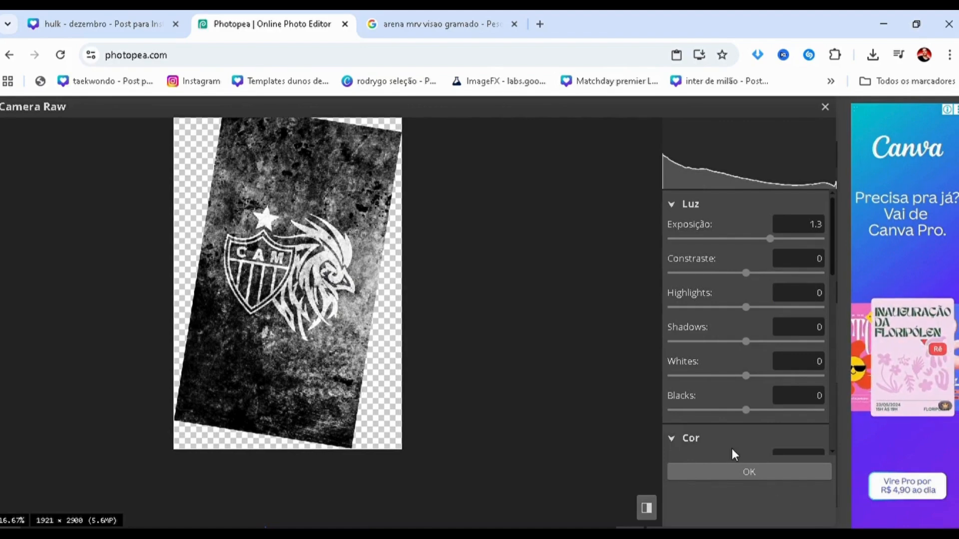
click(739, 472)
scroll(374, 338, up, 3)
scroll(377, 349, down, 2)
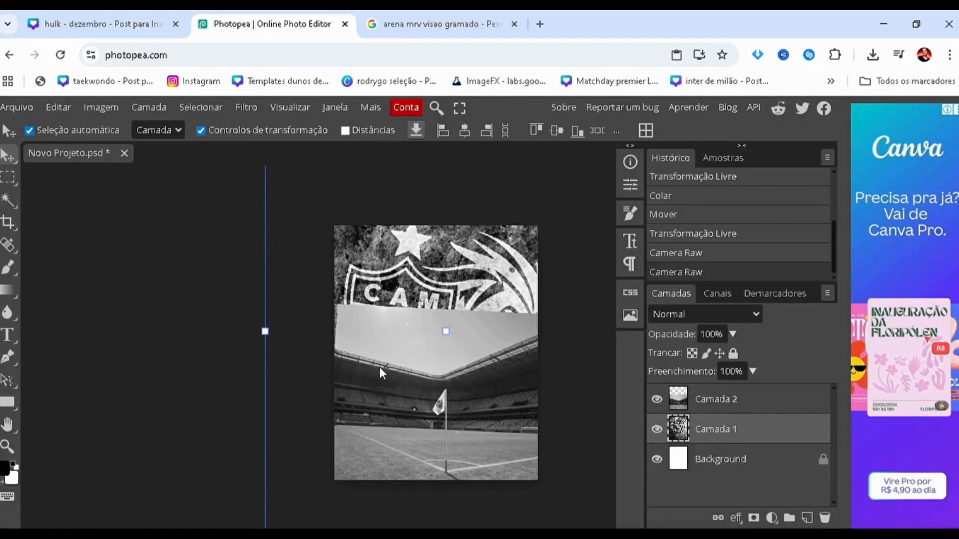
Add a raster mask to the stadium photo layer, Camada 2, and enlarge the Brush to 600 px.
click(715, 402)
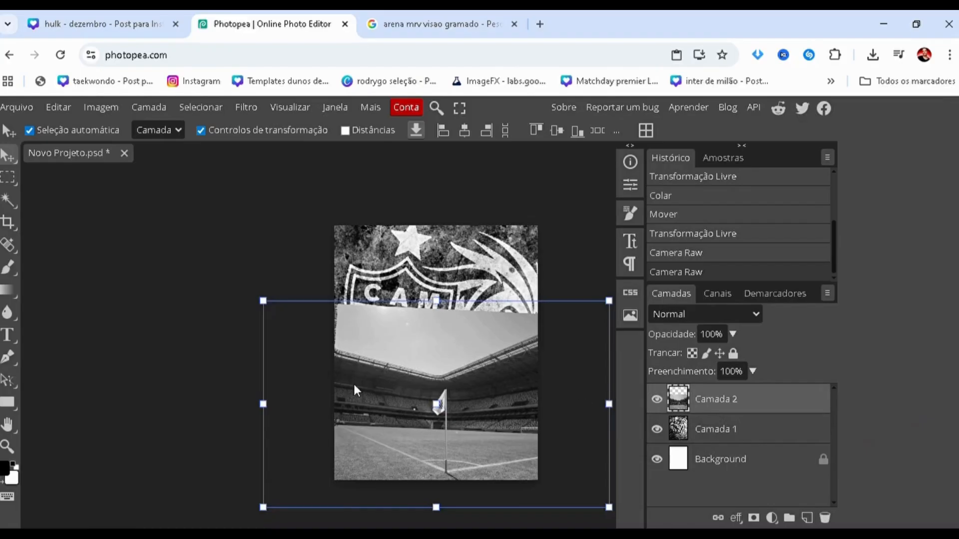
click(754, 519)
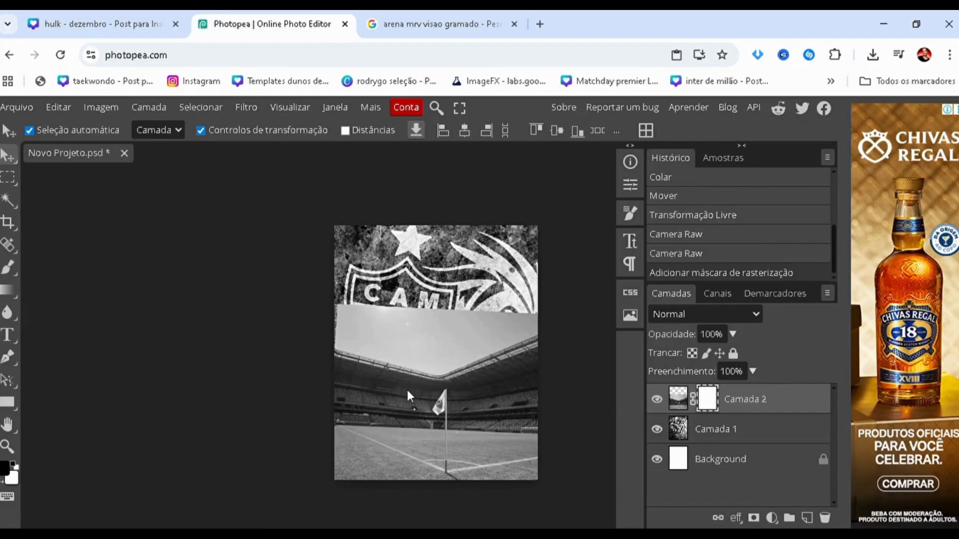
key(b)
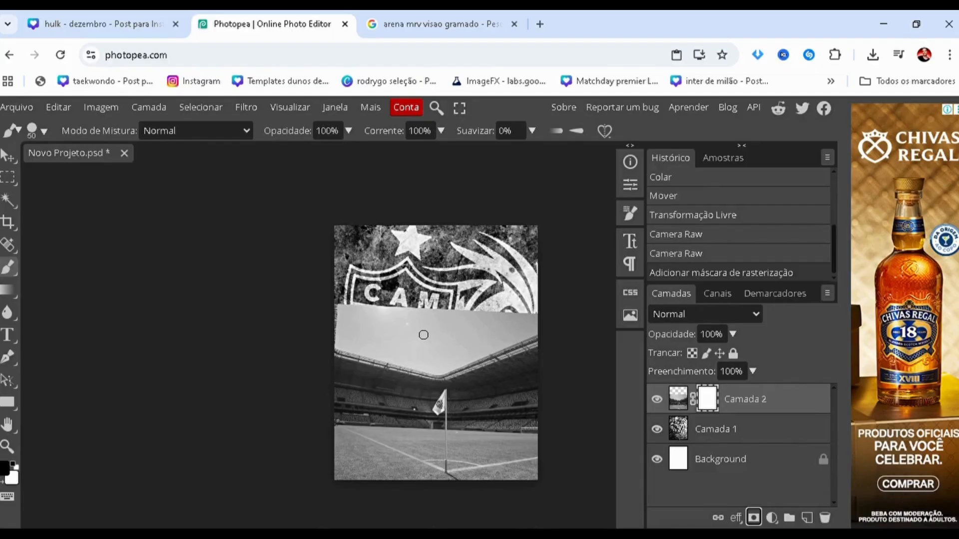
key(bracketright)
key(bracketright)
key(bracketright)
key(bracketright)
key(bracketright)
key(bracketright)
key(bracketright)
key(bracketright)
key(bracketright)
key(bracketright)
key(bracketright)
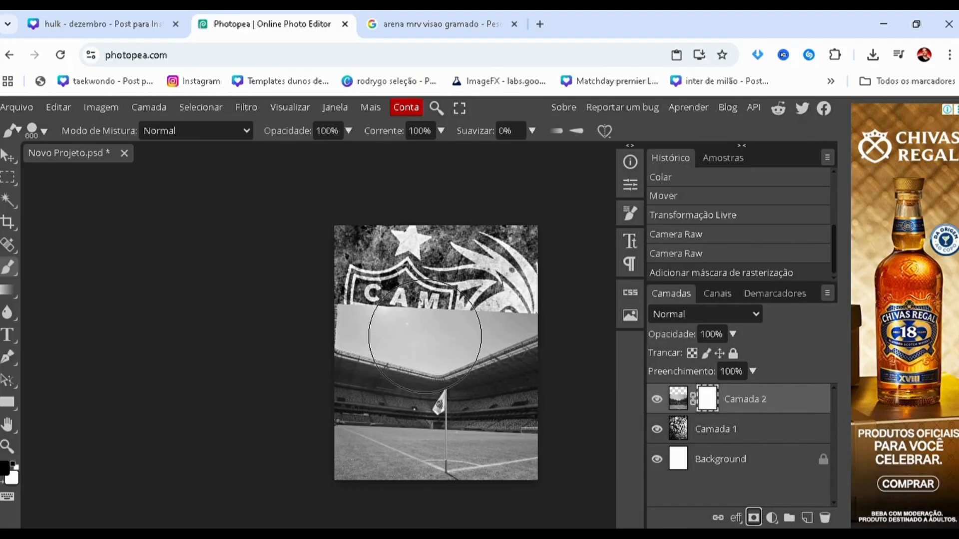
Soften the 600 px Brush by setting its Dureza to 0%.
key(bracketleft)
key(bracketleft)
key(bracketright)
key(bracketright)
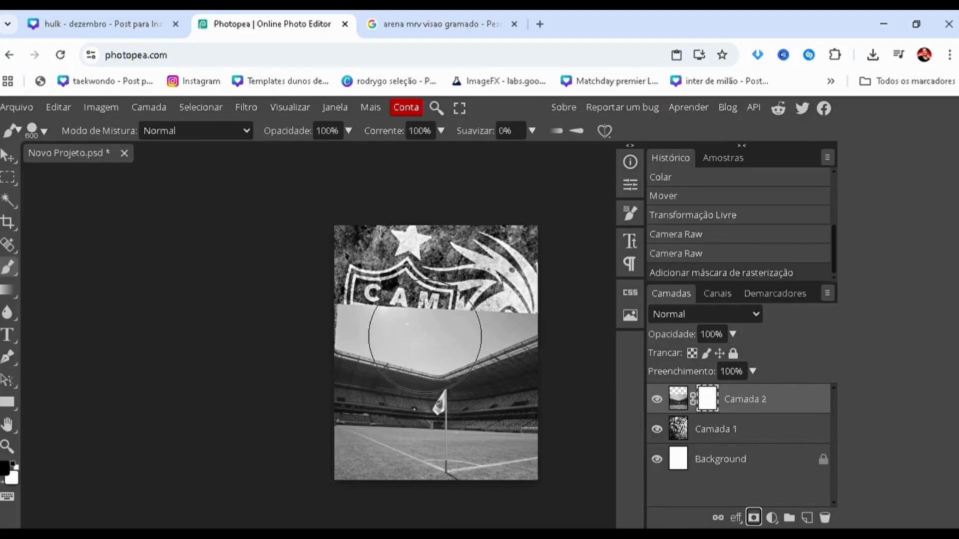
click(46, 131)
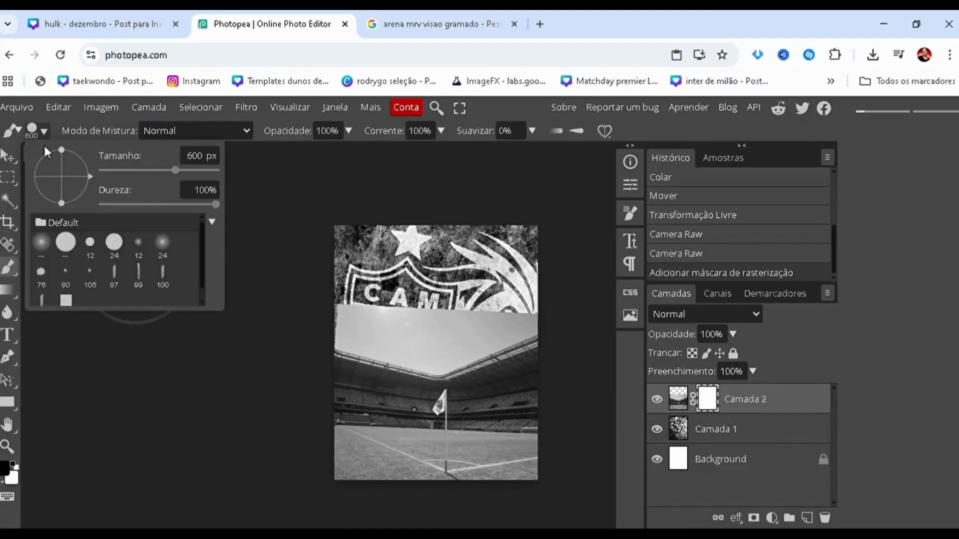
click(150, 205)
drag(150, 204, 96, 207)
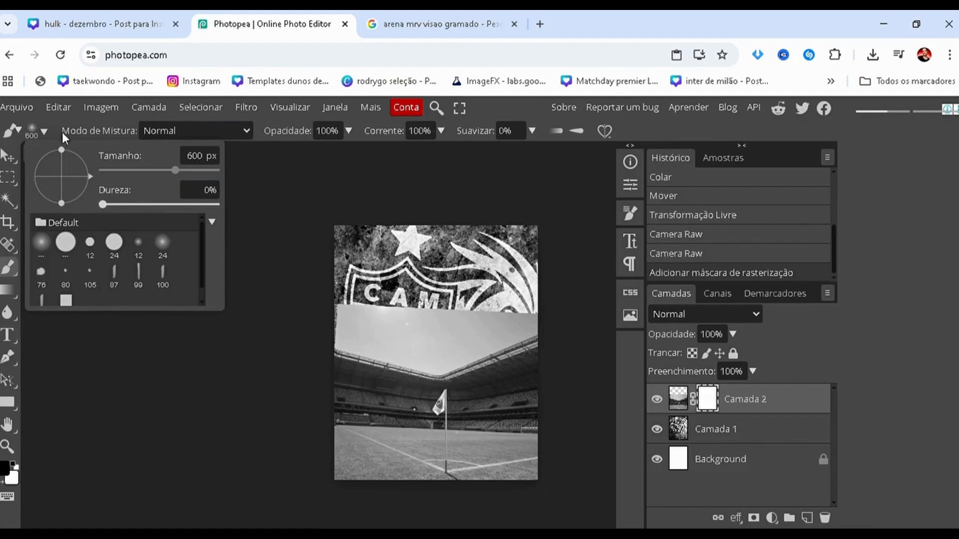
Keep black (000000) as the foreground colour and paint Camada 2's mask over the stadium sky and right side to reveal the crest wallpaper.
click(399, 320)
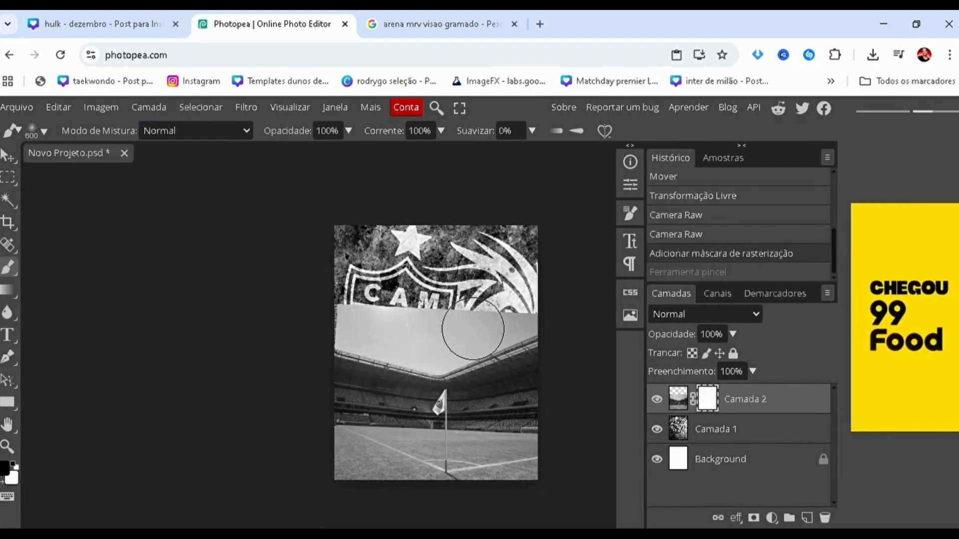
key(ctrl+z)
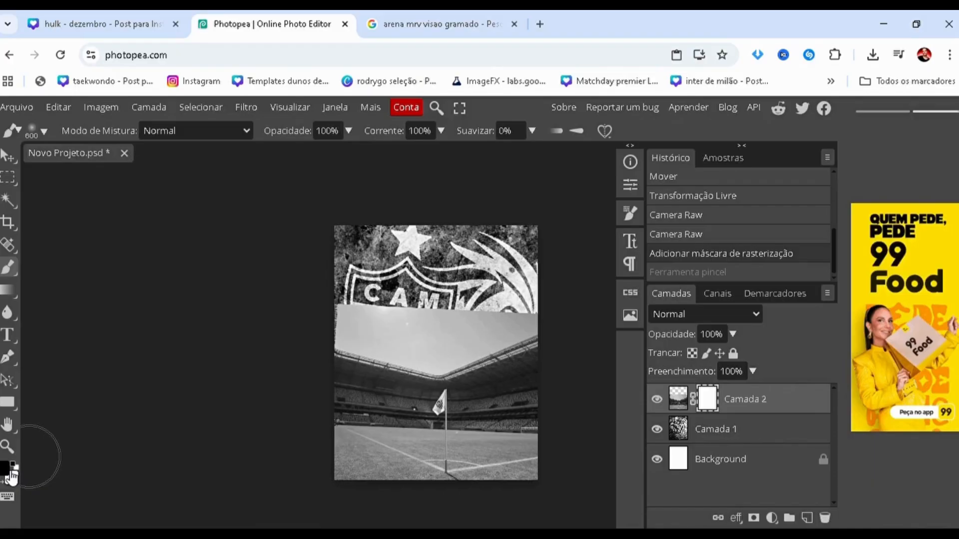
click(7, 472)
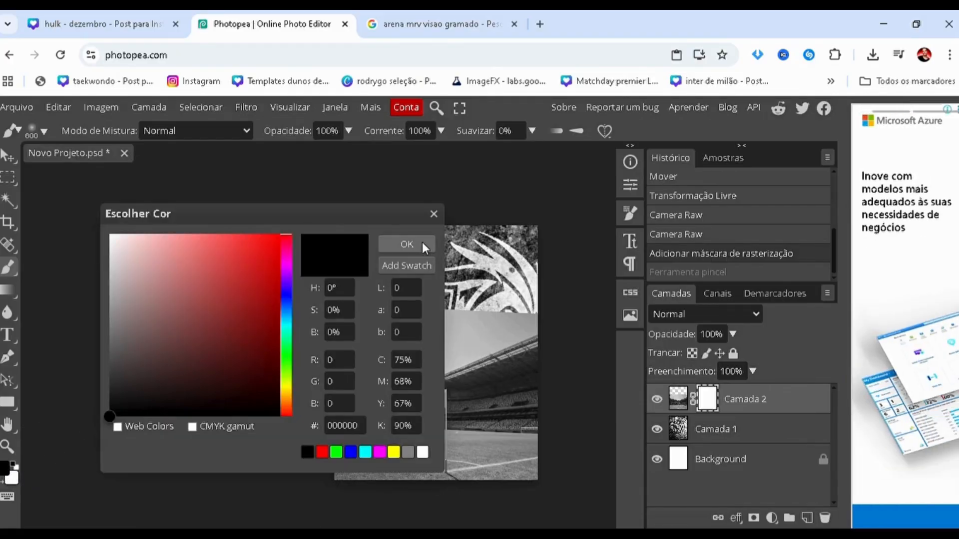
click(408, 245)
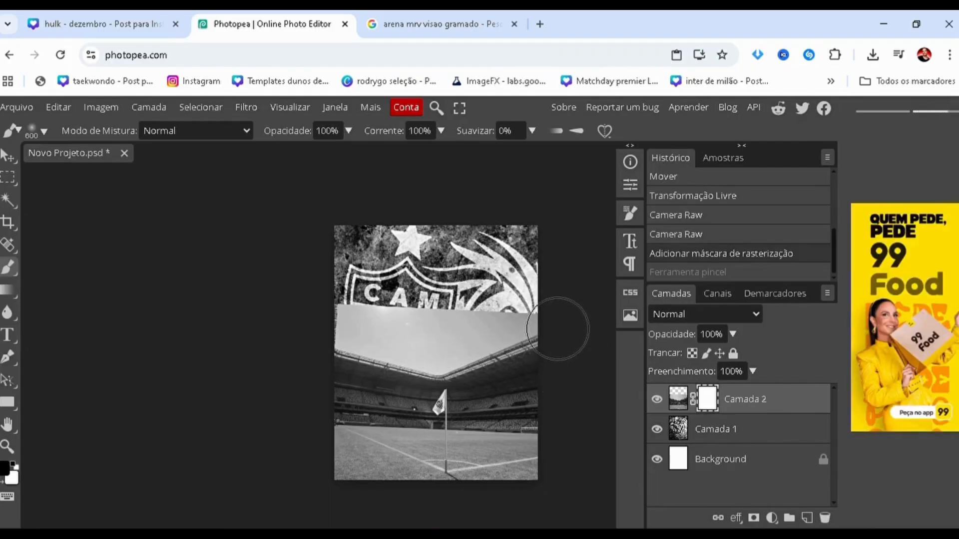
mouse_move(558, 329)
mouse_down()
mouse_move(382, 314)
mouse_move(300, 296)
mouse_up()
mouse_move(414, 345)
mouse_down()
mouse_move(493, 356)
mouse_move(584, 460)
mouse_move(561, 449)
mouse_move(557, 471)
mouse_up()
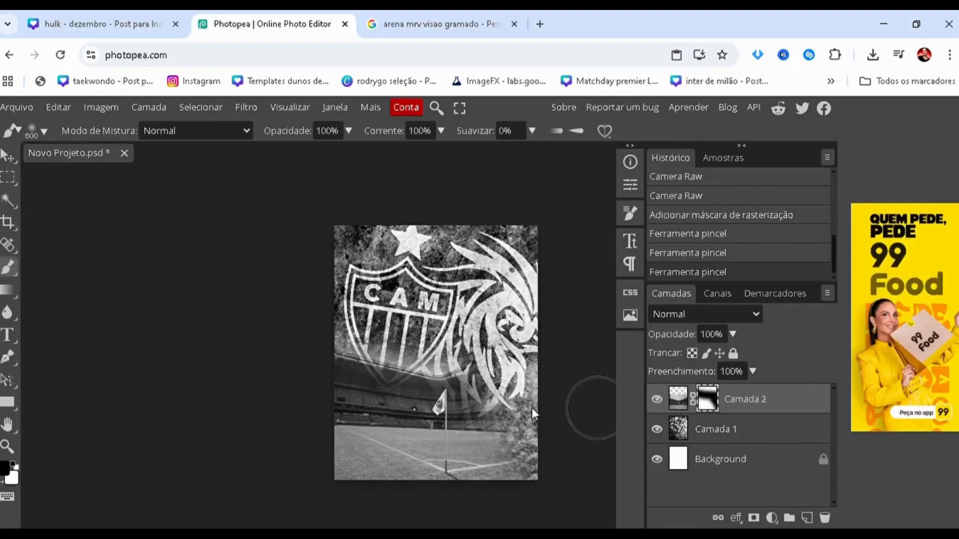
Shift the masked stadium photo slightly to the left on the canvas.
key(v)
drag(394, 419, 380, 418)
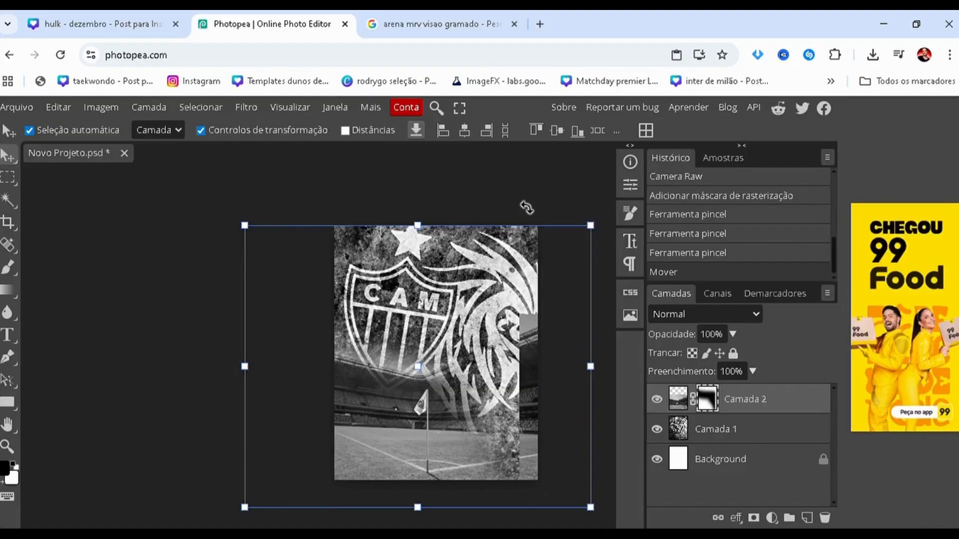
click(554, 182)
key(b)
mouse_move(528, 341)
mouse_down()
mouse_move(529, 476)
mouse_move(606, 445)
mouse_up()
key(x)
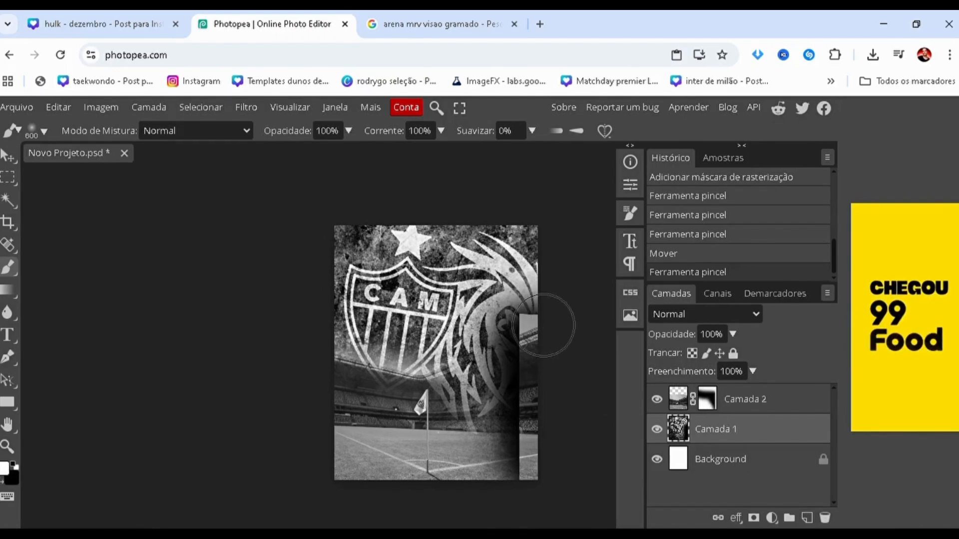
key(x)
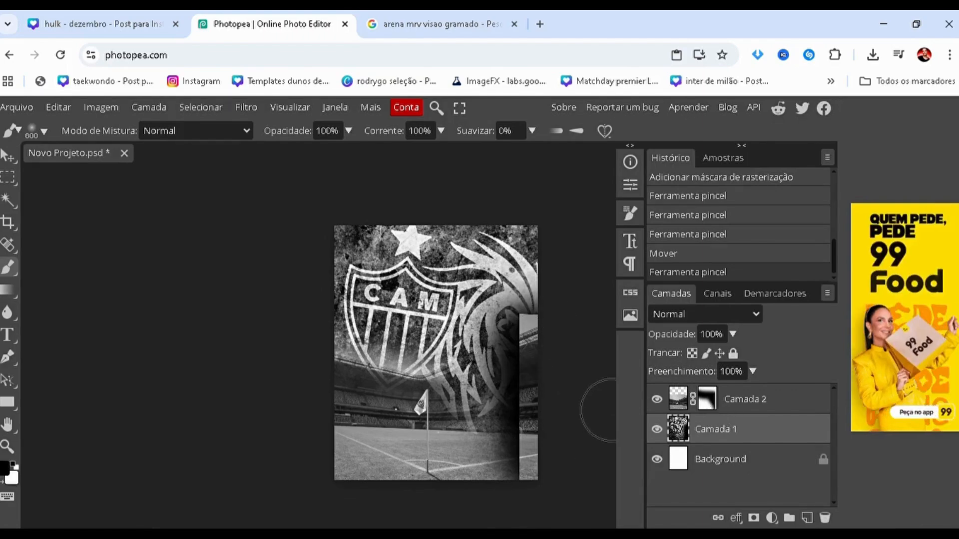
key(ctrl+z)
Mask out the stadium photo's hard right-hand edge on Camada 2's mask with black, and nudge the photo slightly right.
click(706, 401)
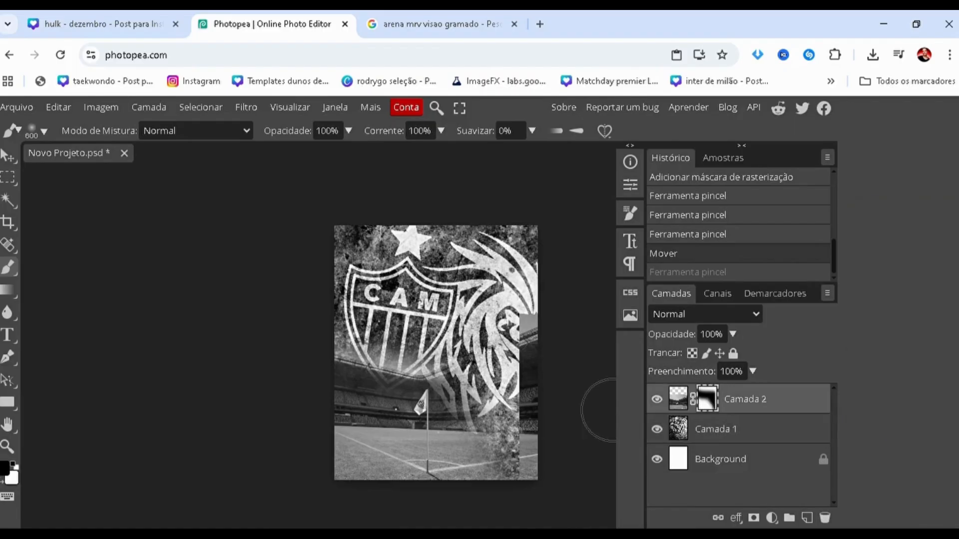
mouse_move(530, 475)
mouse_down()
mouse_move(512, 463)
mouse_move(529, 475)
mouse_up()
key(v)
drag(364, 415, 366, 415)
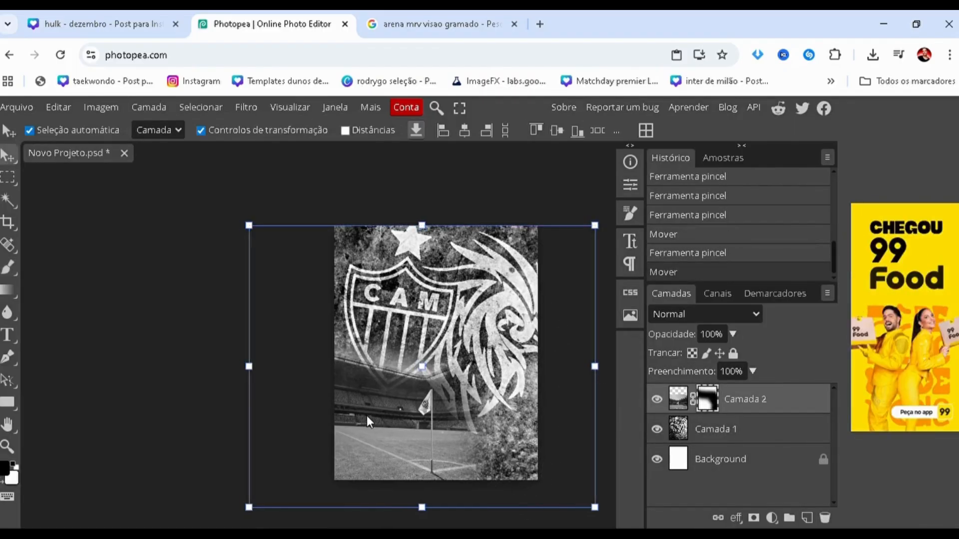
click(176, 370)
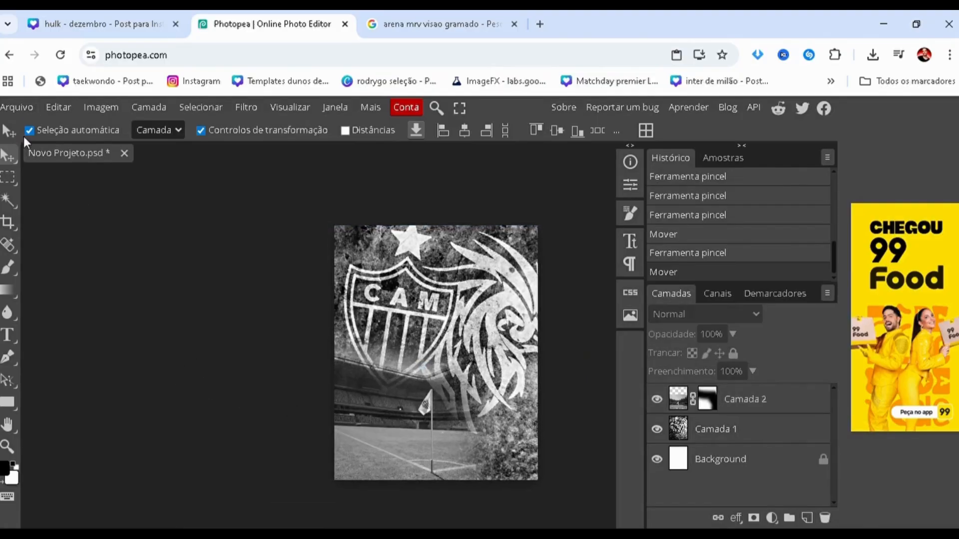
Try the Diferença blend mode on Camada 2 and move the stadium photo to the right.
click(375, 399)
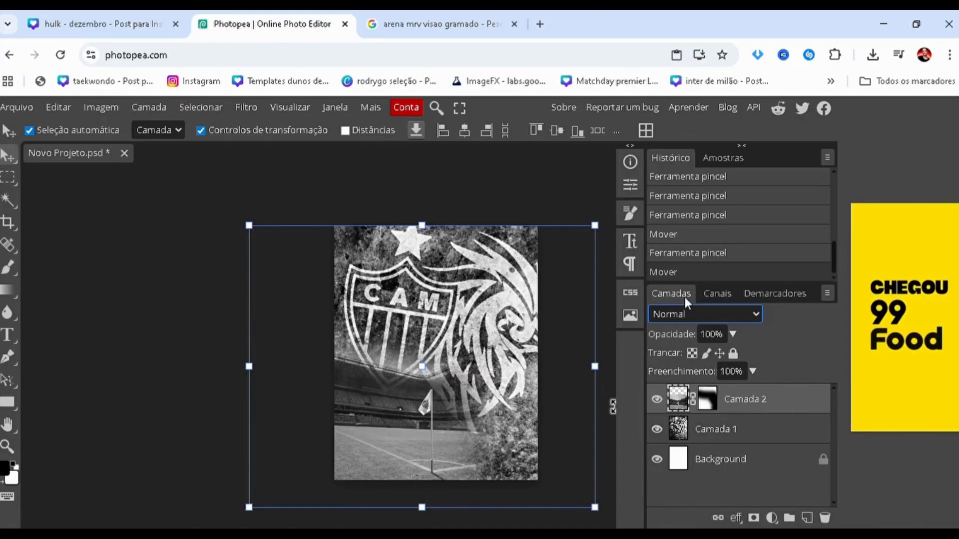
click(691, 152)
mouse_move(377, 436)
mouse_down()
mouse_move(418, 433)
mouse_move(395, 433)
mouse_up()
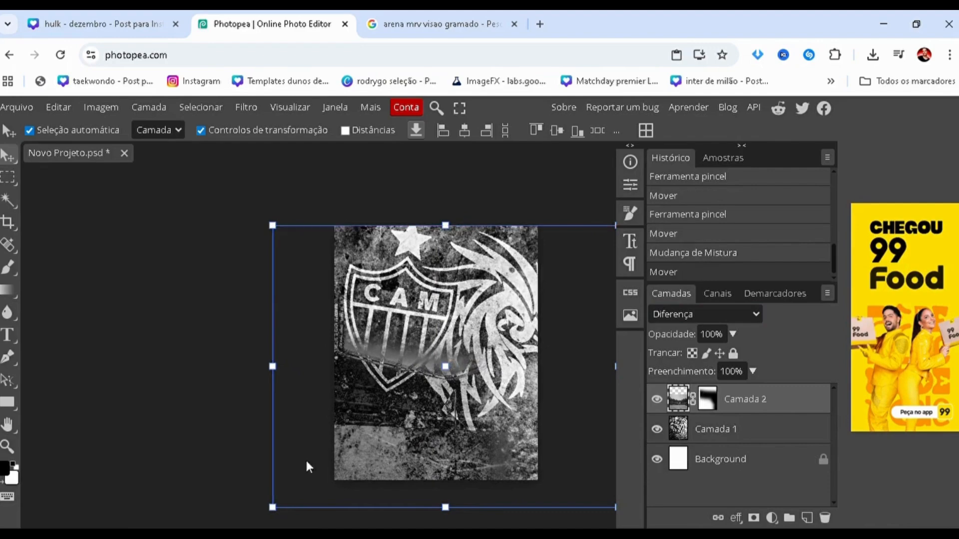
click(289, 438)
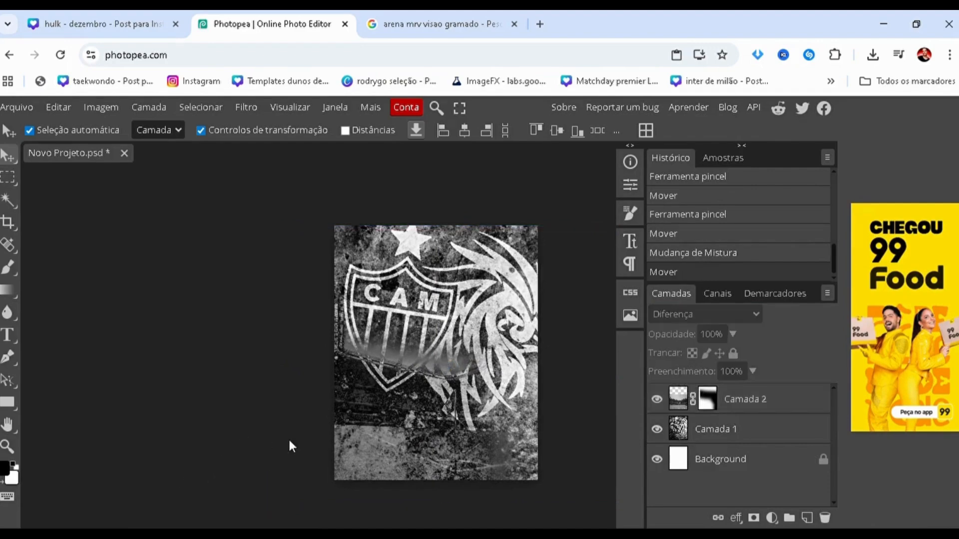
Compare the blend modes around Diferença on Camada 2, including Saturação and Cor, and return to Diferença.
scroll(321, 370, up, 5)
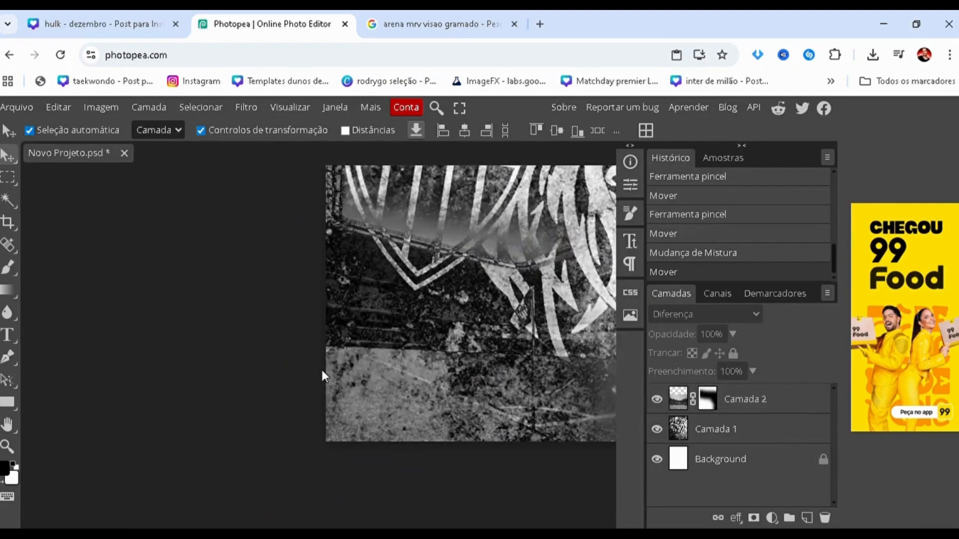
scroll(393, 361, right, 2)
scroll(391, 362, left, 1)
click(386, 364)
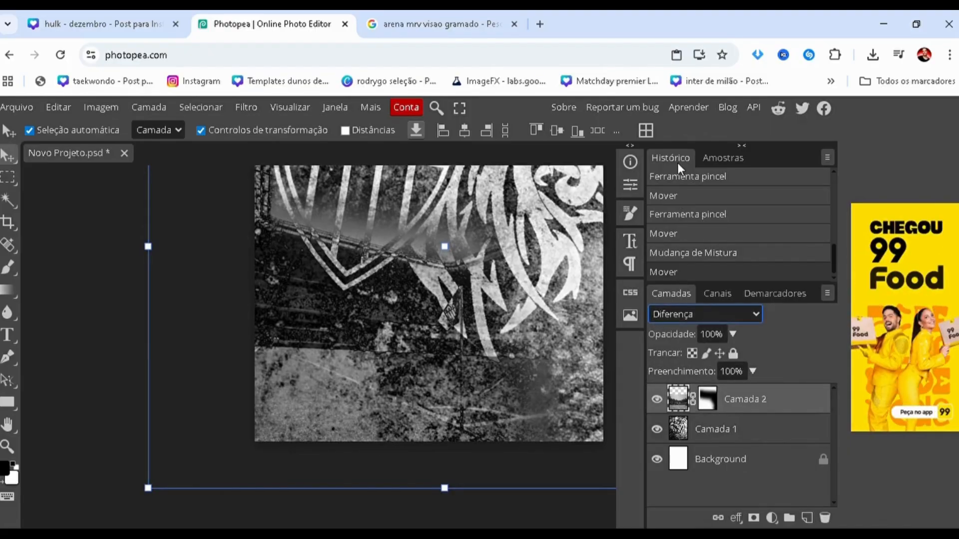
key(Down)
key(Down)
key(Down)
key(Down)
key(Down)
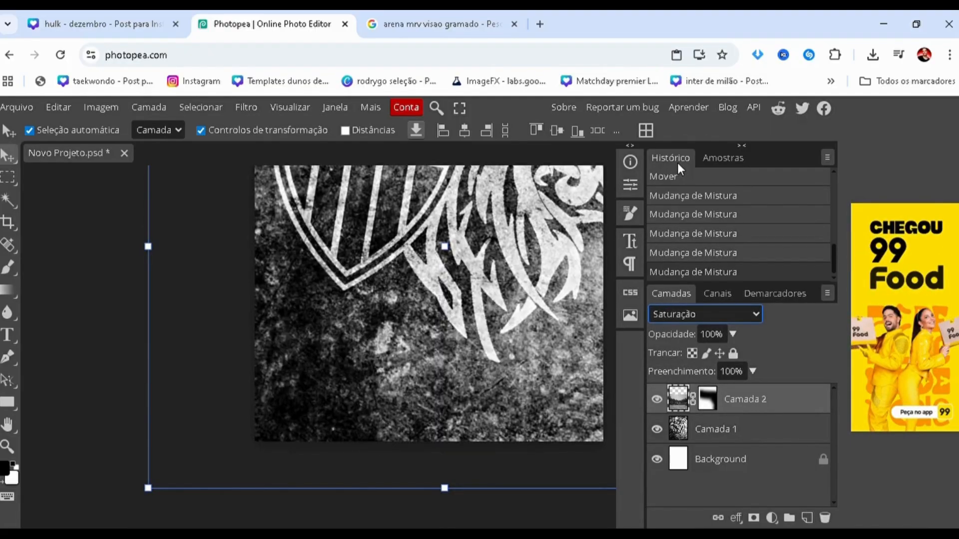
key(Down)
key(Down)
key(Up)
key(Up)
key(Up)
key(Up)
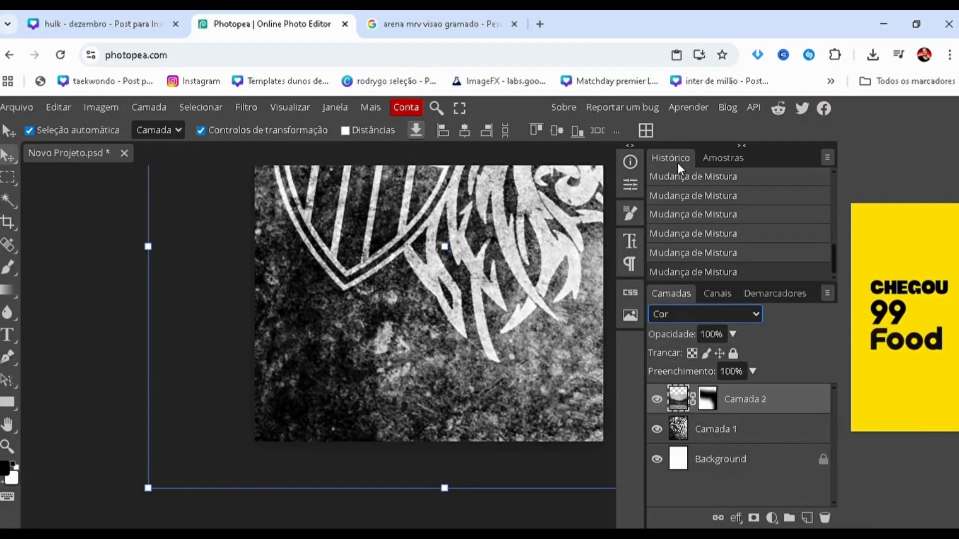
key(Up)
key(Up)
key(Up)
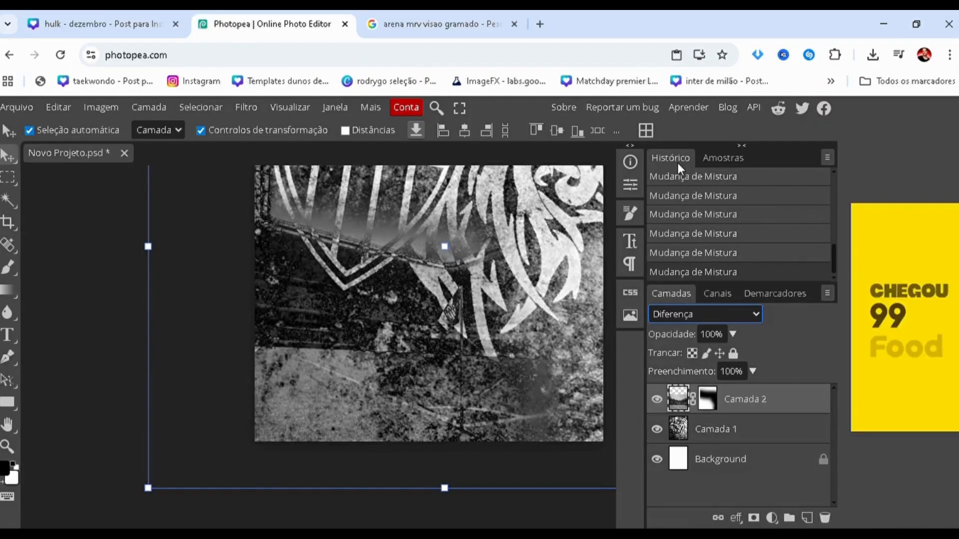
key(Up)
key(Down)
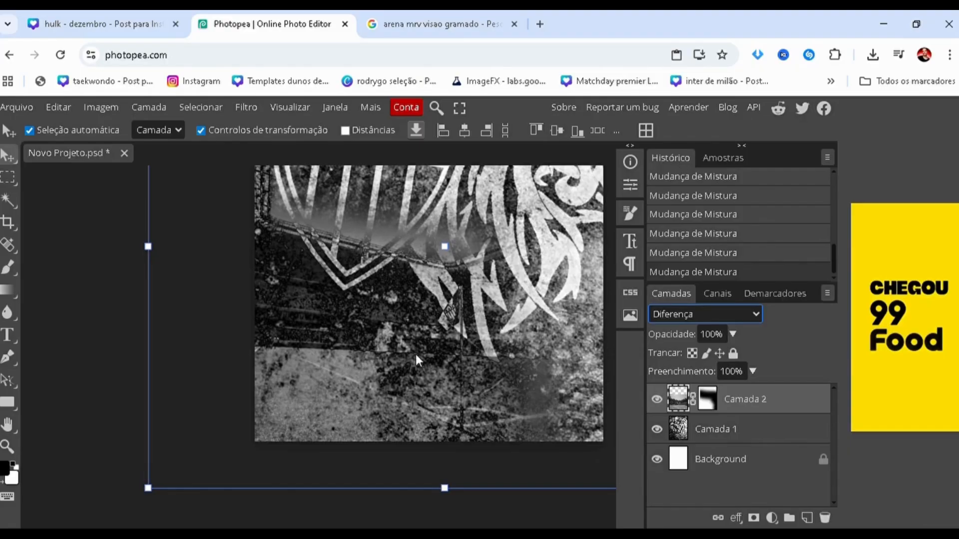
Move the stadium photo further right, try the Mistura sólida blend mode on Camada 2 and set it back to Normal.
drag(369, 347, 436, 347)
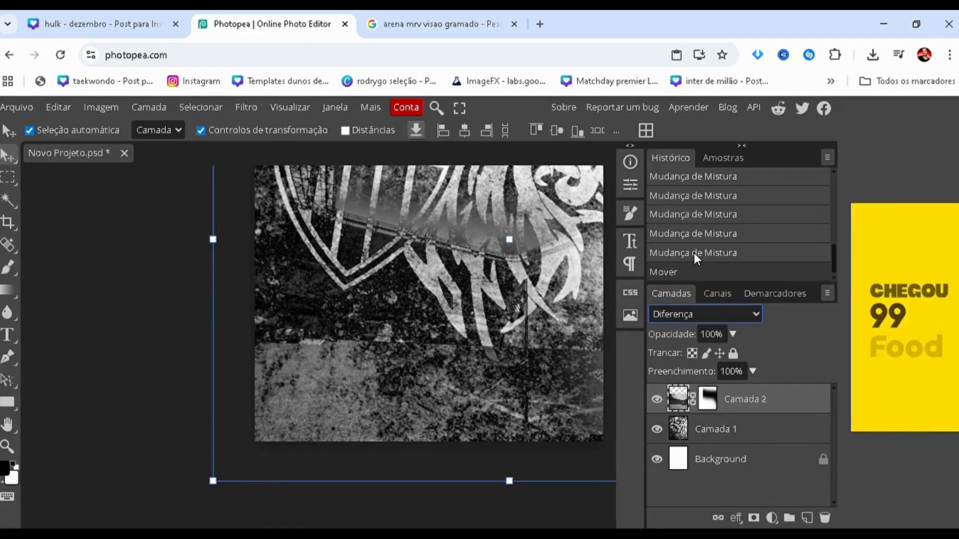
key(Up)
click(726, 309)
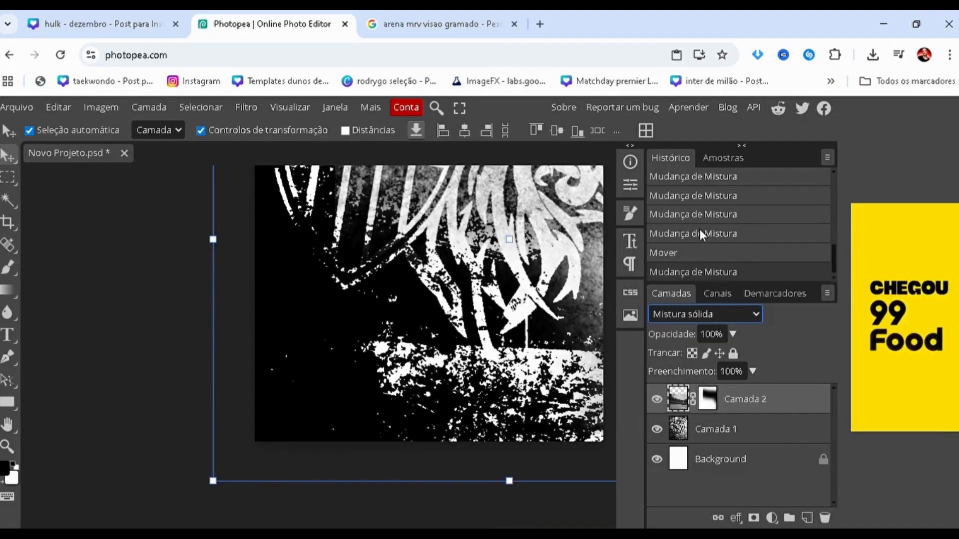
click(692, 22)
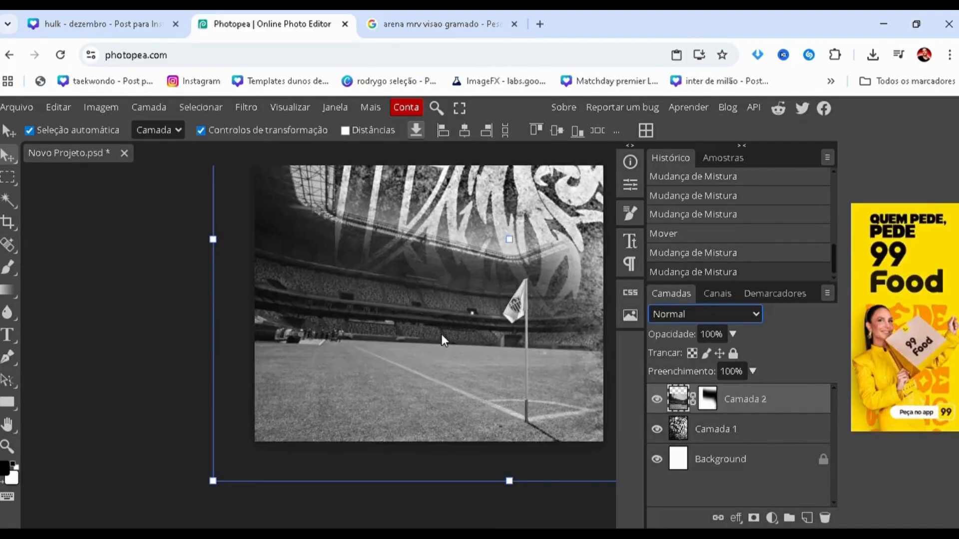
Step through blend modes such as Dissolver for Camada 2 and set it to Clarear.
scroll(441, 334, down, 1)
scroll(443, 352, down, 1)
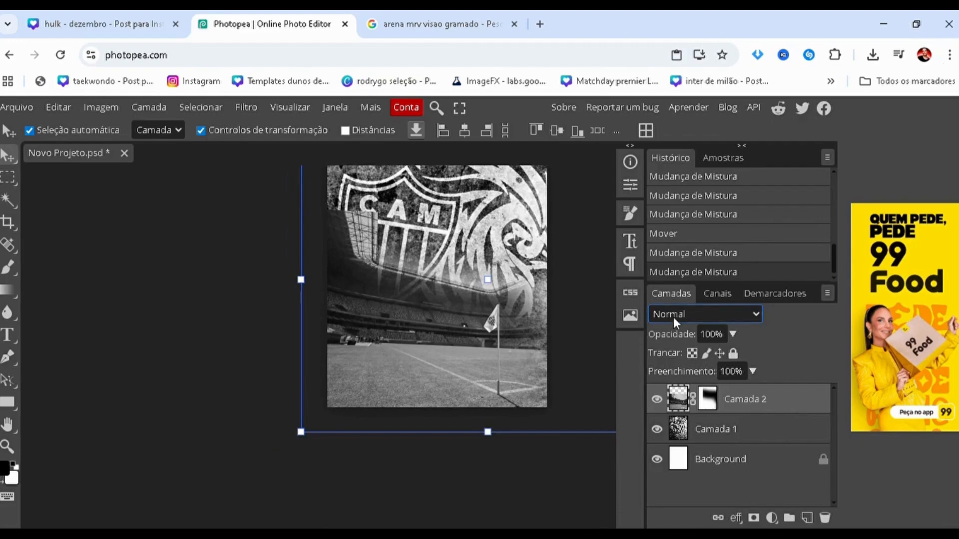
key(Down)
key(Down)
key(Down)
key(Down)
key(Down)
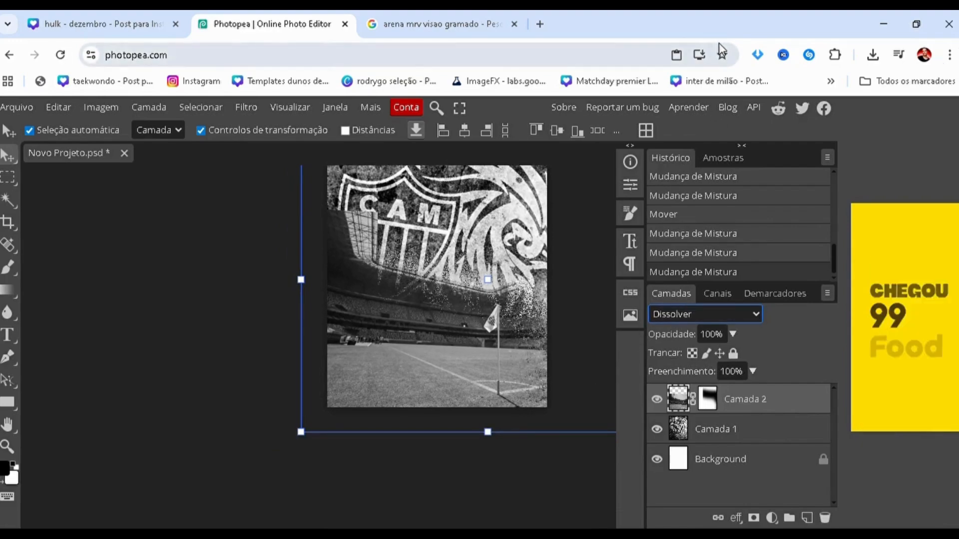
key(Down)
key(Down)
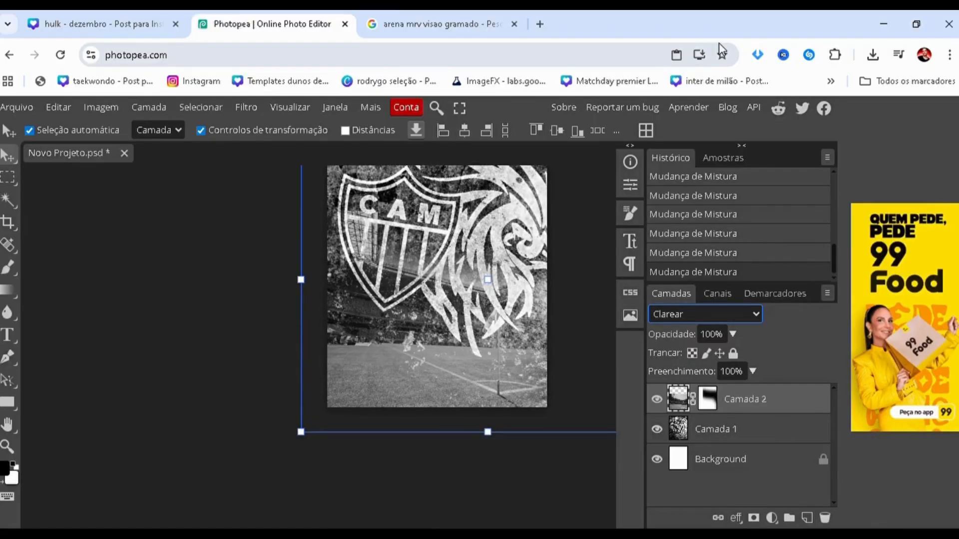
click(175, 278)
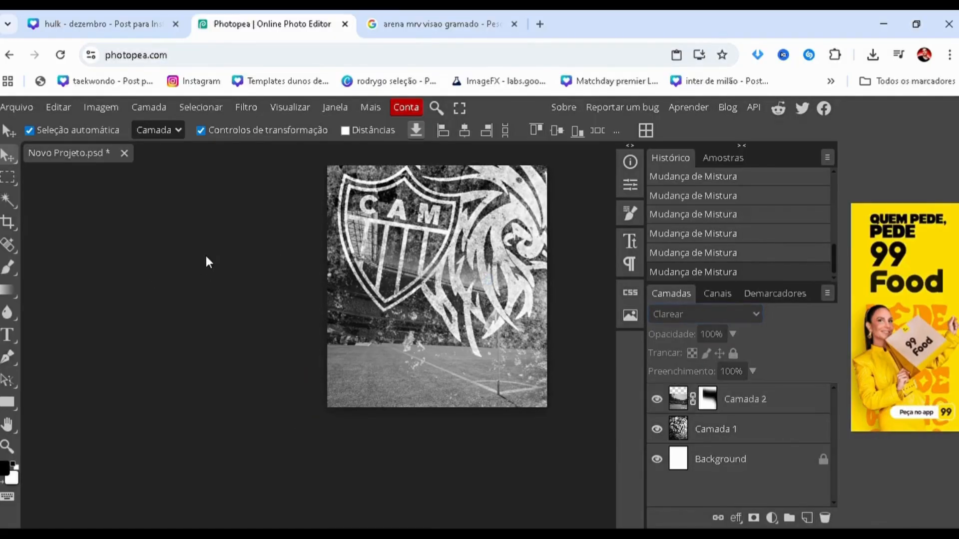
Move the stadium photo left until it is centred horizontally on the canvas.
scroll(205, 253, down, 3)
scroll(326, 283, up, 1)
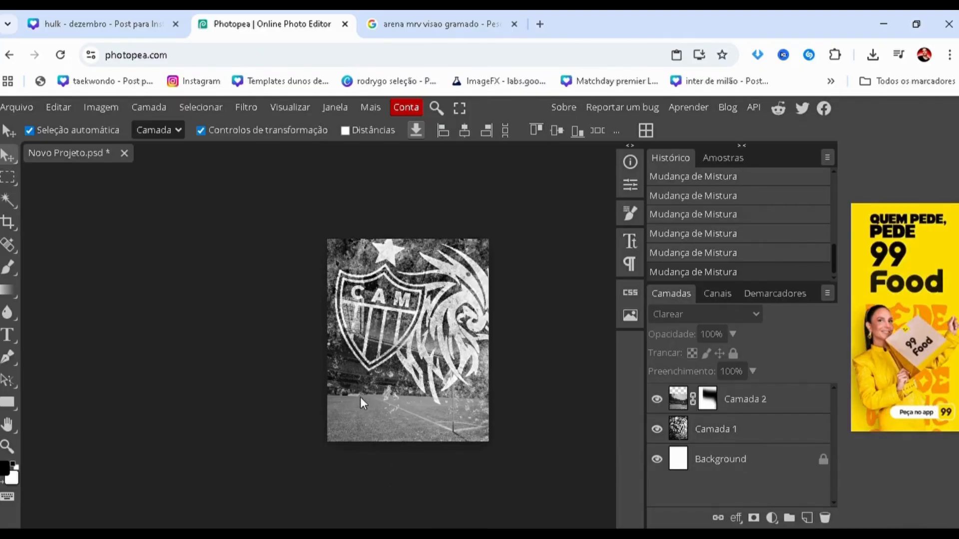
drag(388, 409, 364, 413)
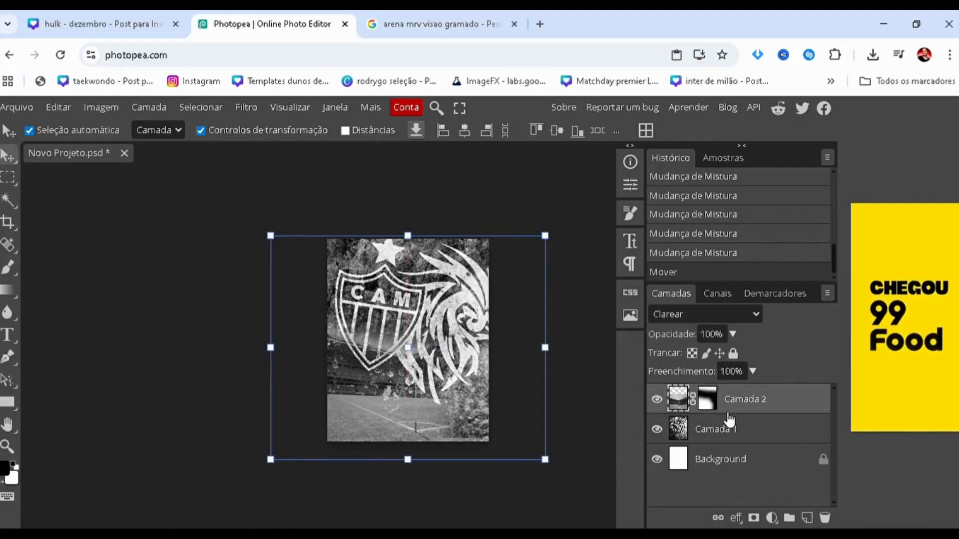
Export the crest and stadium composition as a PNG at 1080 × 1350 px and 100% quality.
click(18, 107)
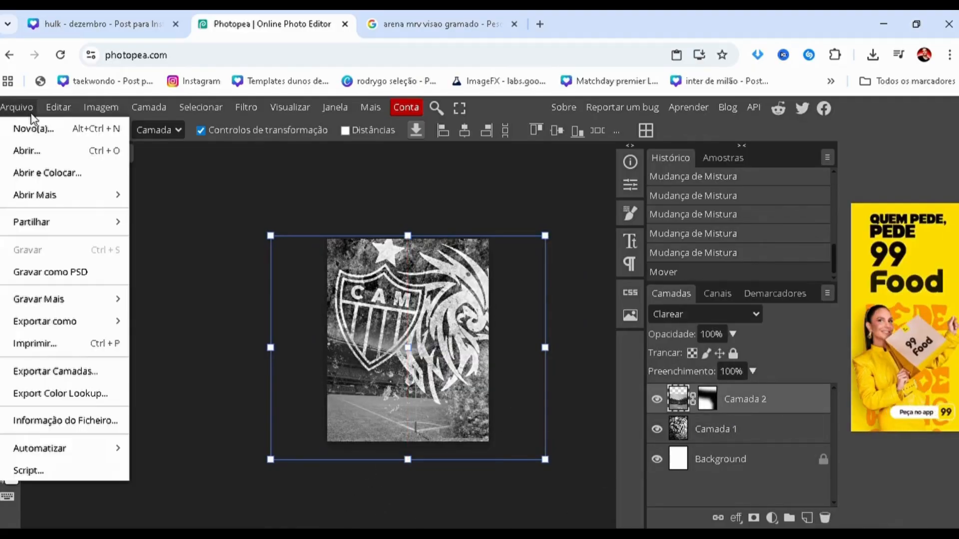
mouse_move(82, 319)
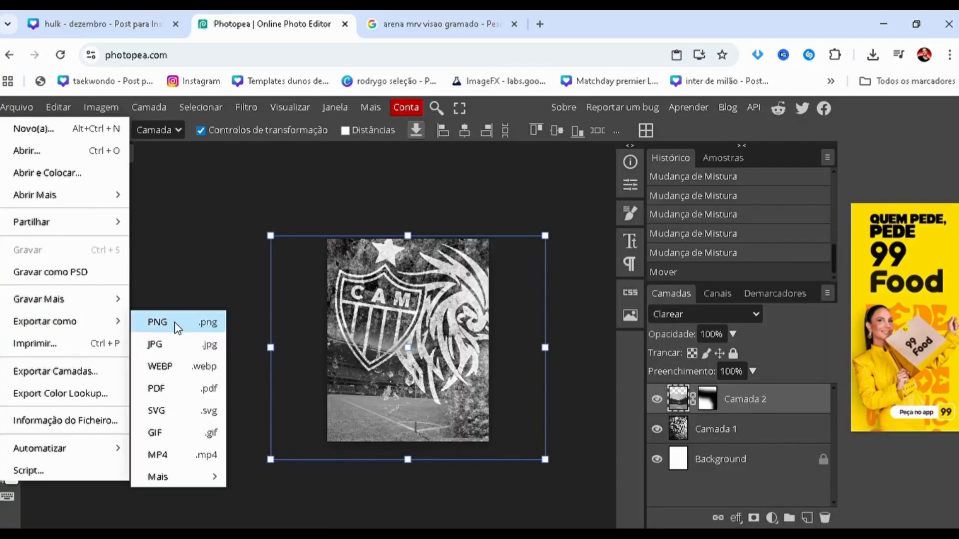
click(222, 324)
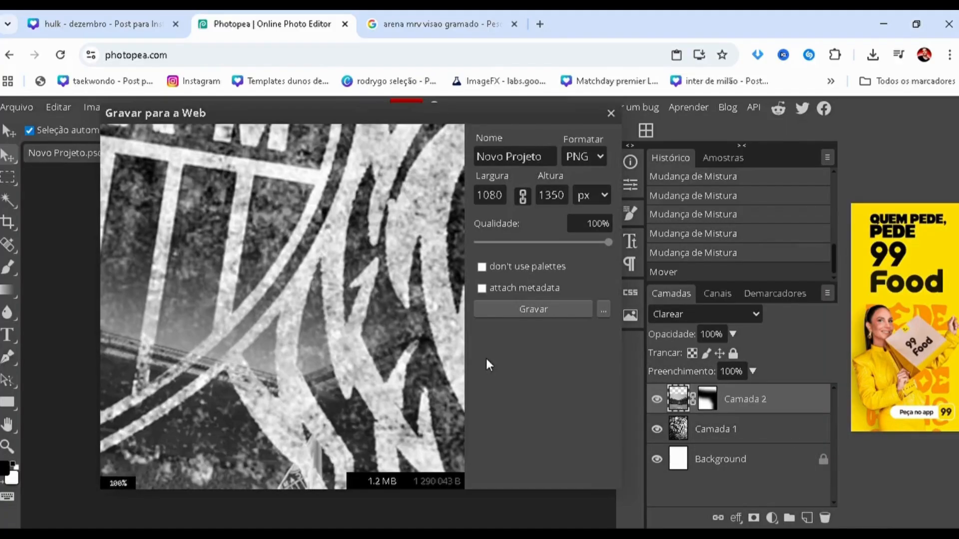
click(536, 311)
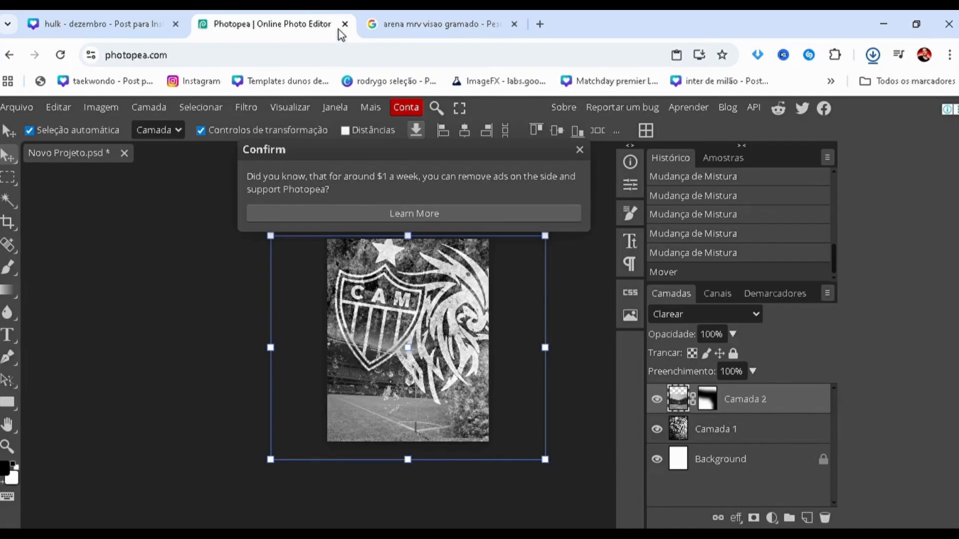
Close the Photopea and image search pages to return to Canva, and examine the existing crest background on page 3.
key(ctrl+w)
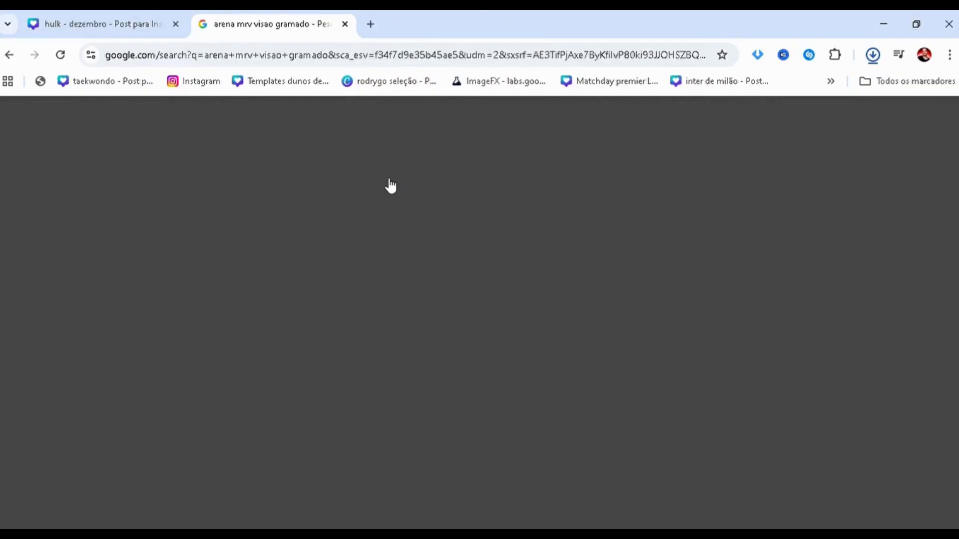
click(344, 24)
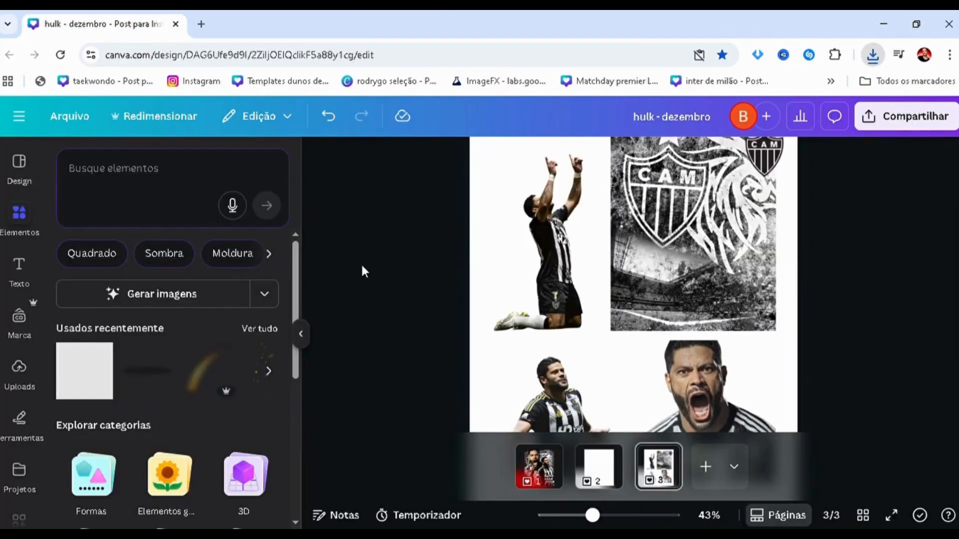
click(653, 304)
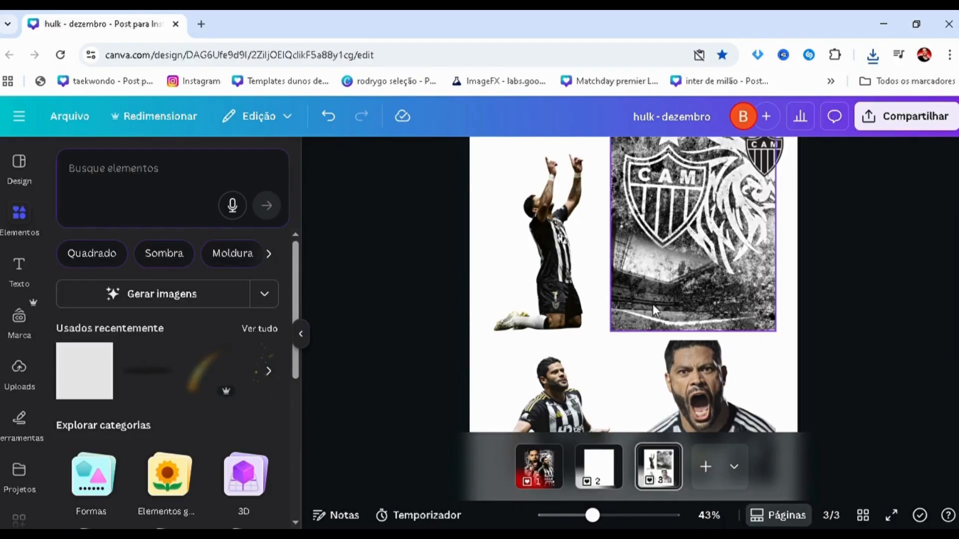
ctrl+scroll(679, 301, up, 5)
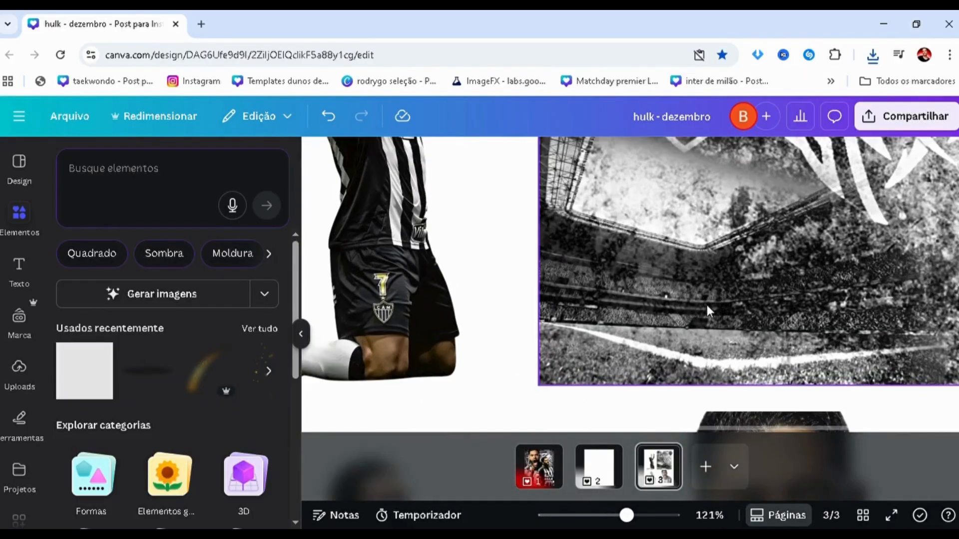
ctrl+scroll(706, 307, down, 3)
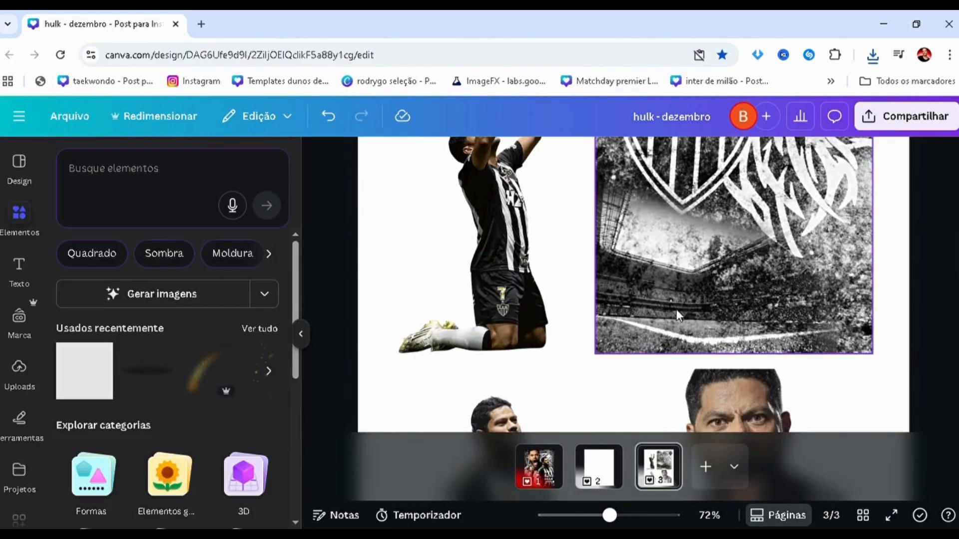
scroll(679, 283, down, 4)
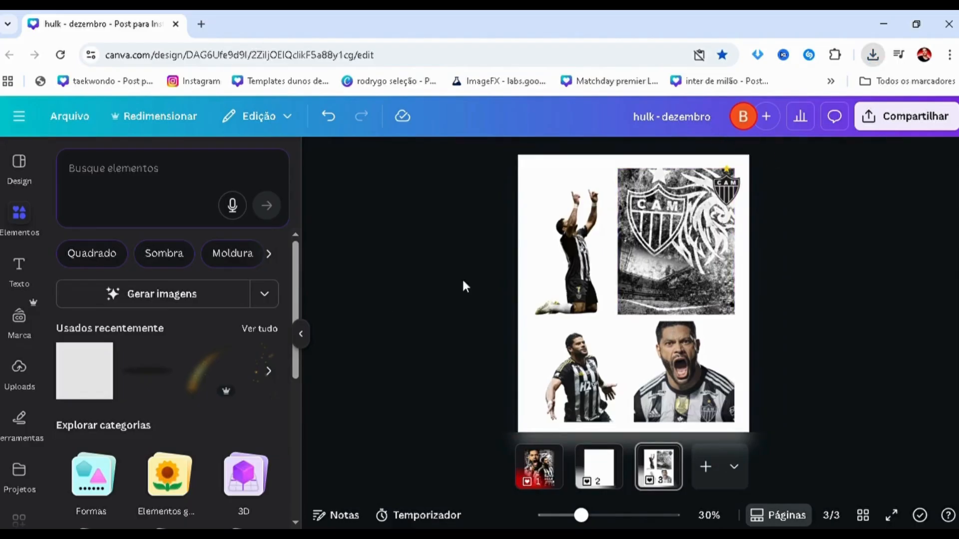
Place the exported crest image on page 3 and scale it to cover the existing crest background.
click(637, 307)
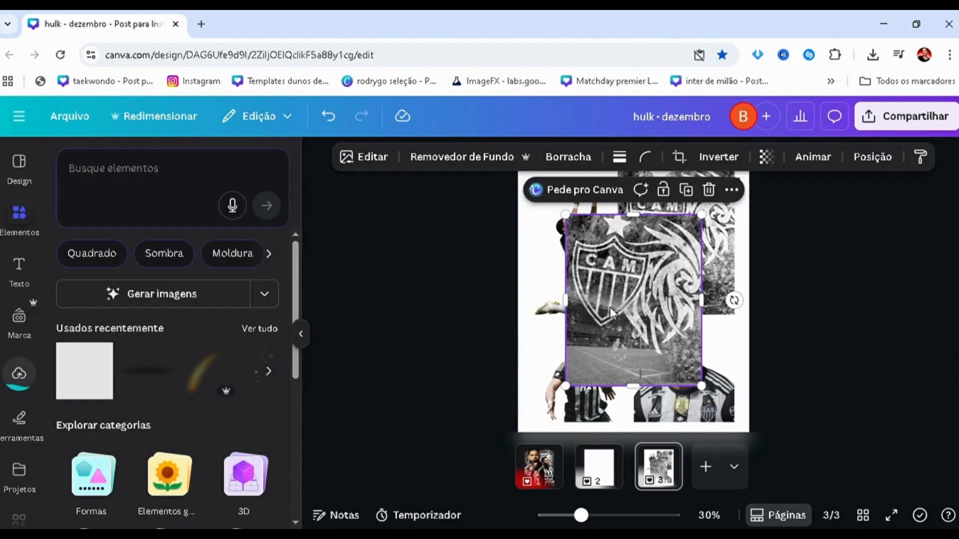
drag(610, 307, 649, 275)
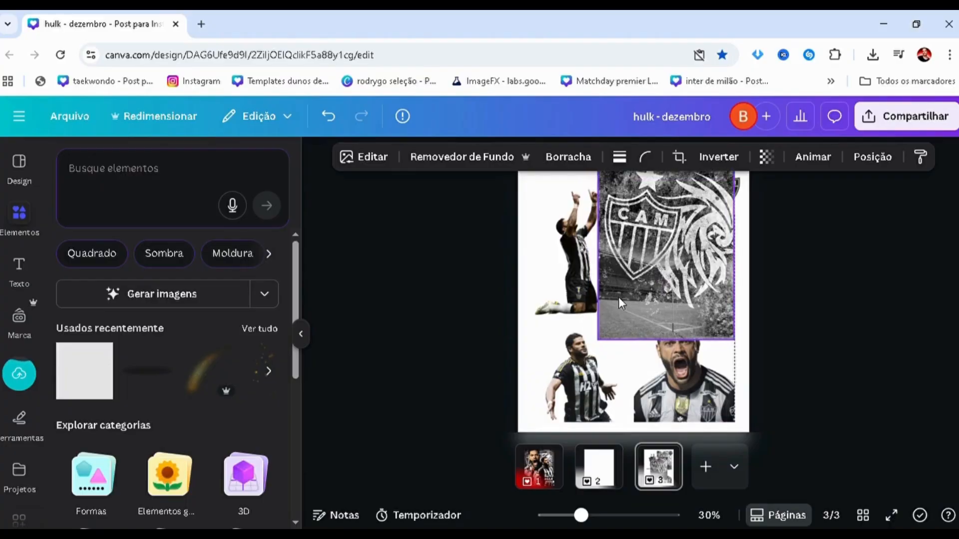
drag(602, 343, 618, 319)
click(492, 310)
click(691, 252)
Reorder the new crest image in the layers so it sits directly above the existing background, behind the players and badge.
key(alt+1)
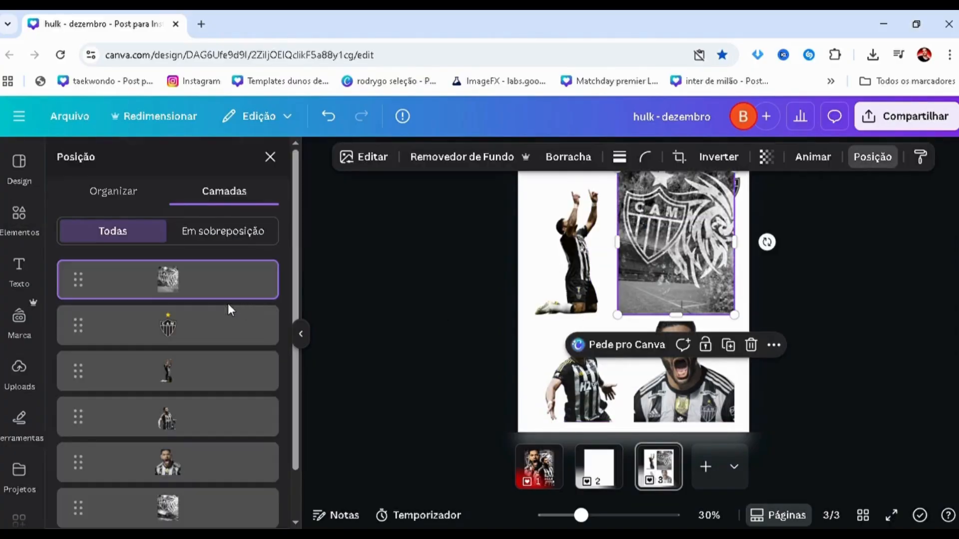
drag(182, 289, 411, 334)
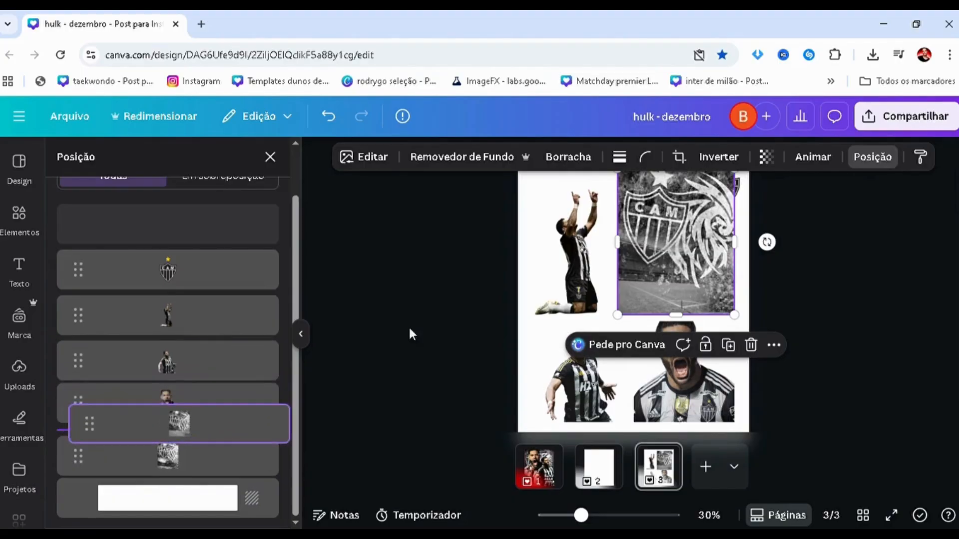
scroll(655, 231, up, 2)
drag(607, 252, 605, 286)
scroll(659, 280, up, 1)
ctrl+scroll(398, 262, down, 3)
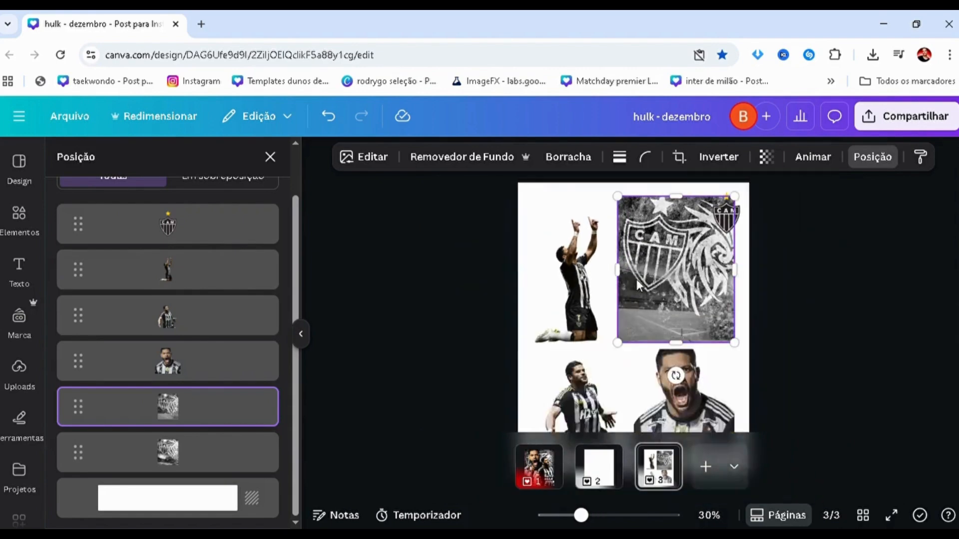
Remove the newly placed crest image from page 3, leaving the original crest background.
key(Escape)
scroll(404, 268, up, 2)
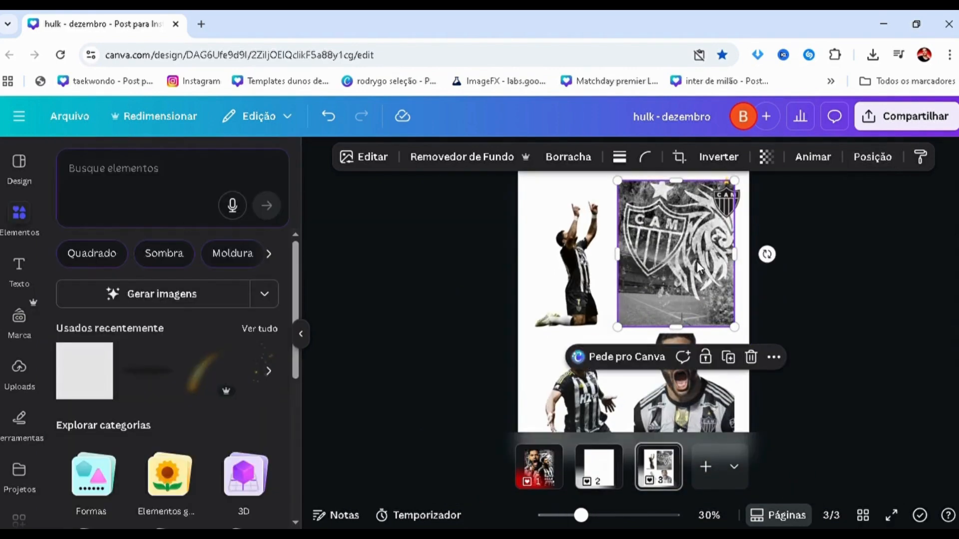
key(Escape)
Copy the original crest and stadium background from page 3 to page 2 and enlarge it to fill the page.
click(691, 273)
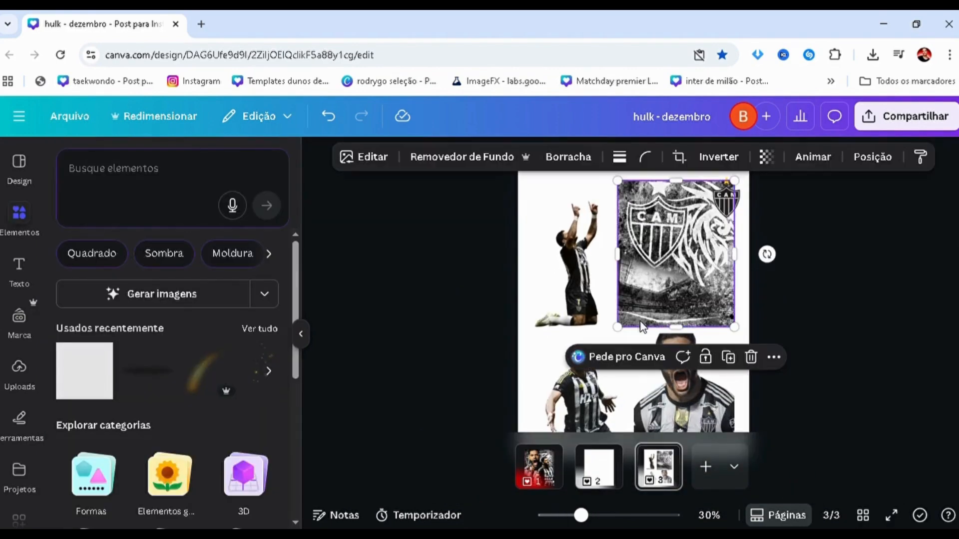
click(589, 487)
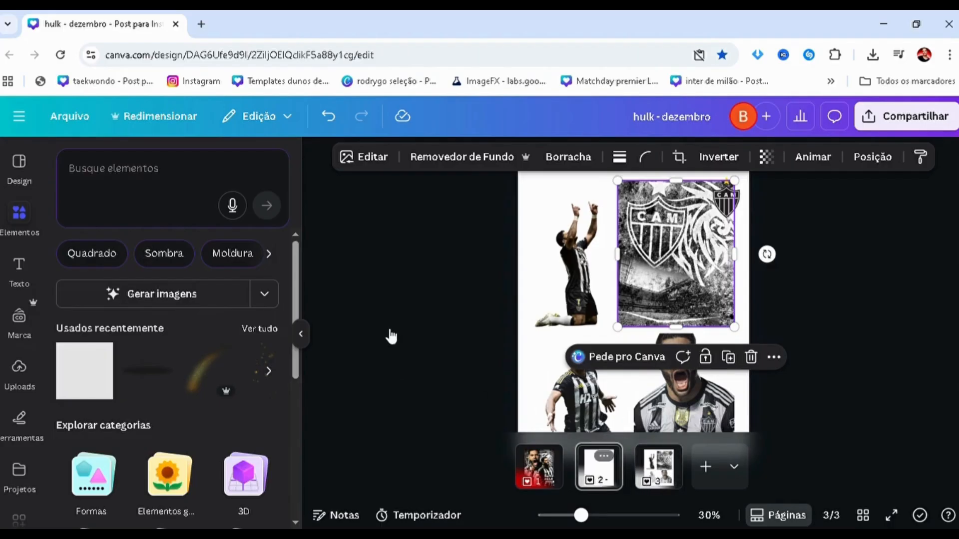
key(ctrl+v)
scroll(629, 322, down, 1)
scroll(628, 322, down, 1)
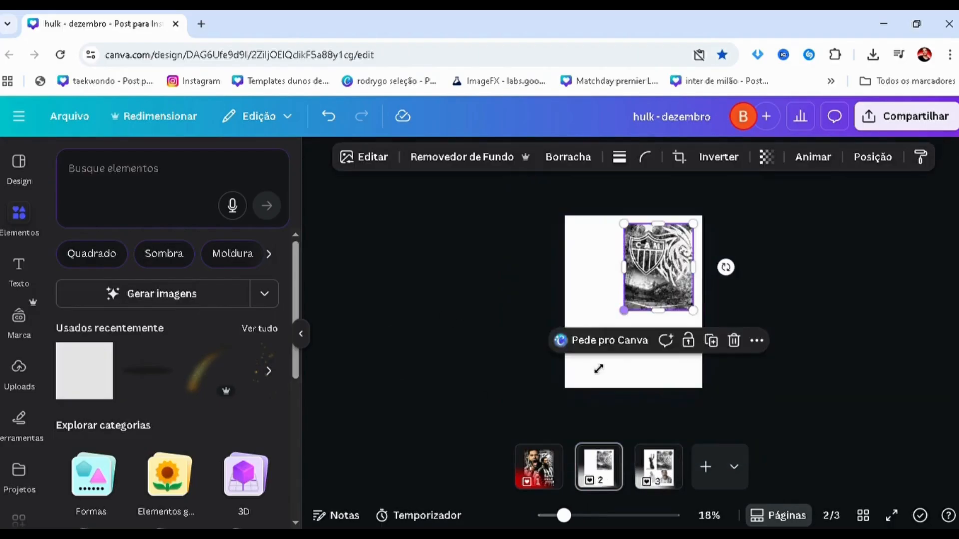
drag(627, 314, 525, 389)
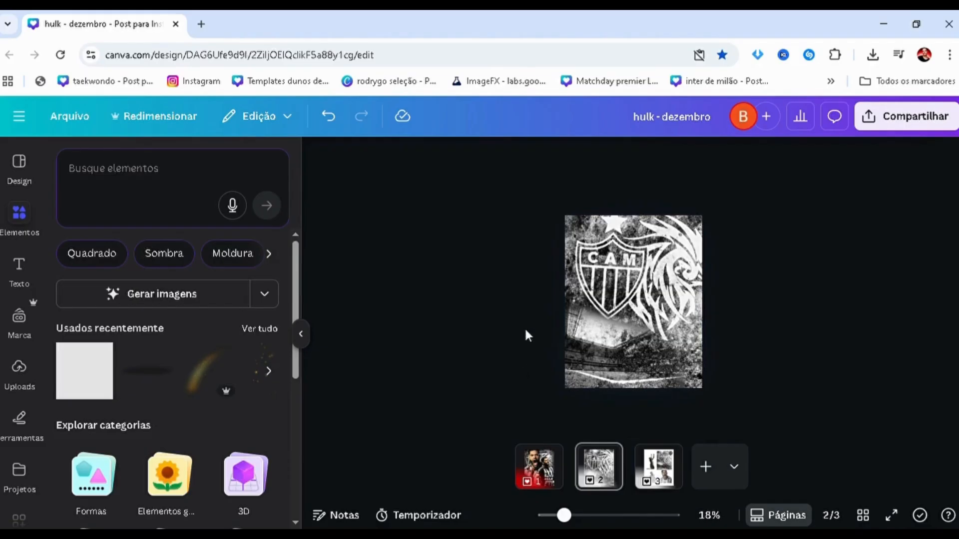
Copy the shouting Hulk cutout from page 3 to page 2, enlarge it and place it over the page's upper left area.
scroll(556, 322, up, 3)
scroll(552, 352, down, 2)
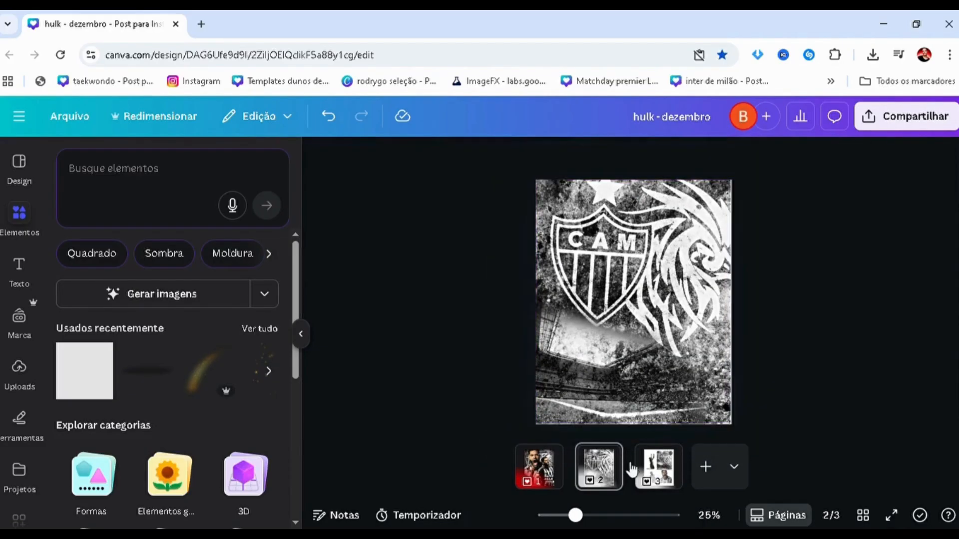
click(658, 467)
click(688, 374)
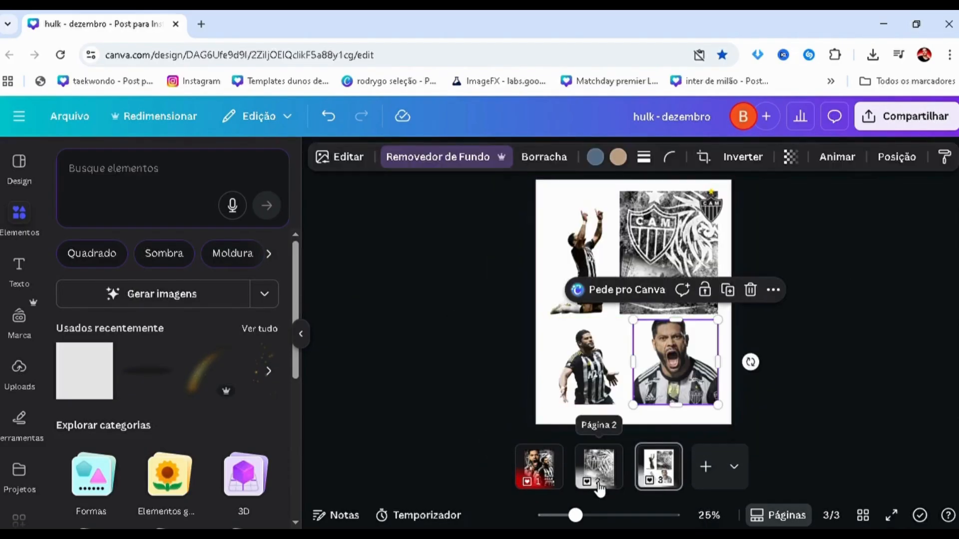
click(600, 480)
click(650, 340)
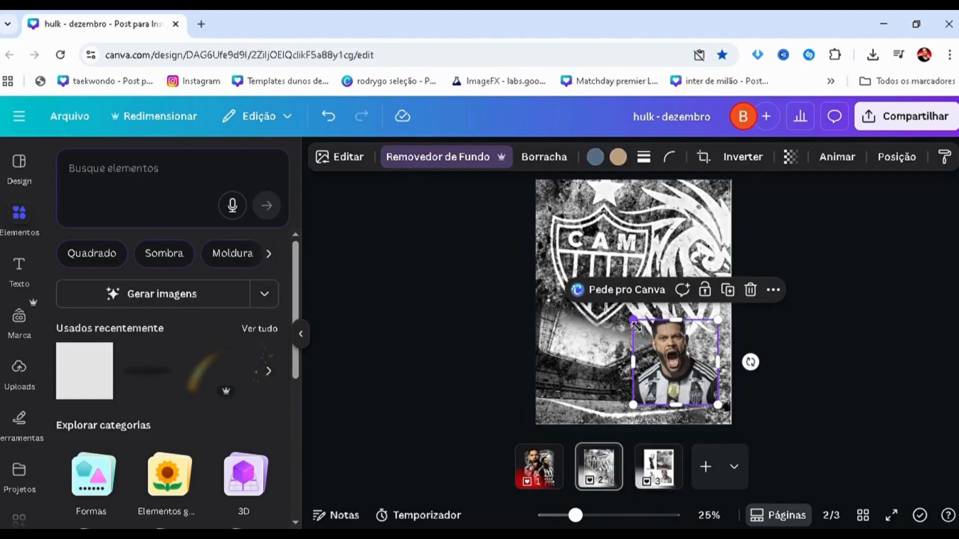
drag(633, 321, 505, 269)
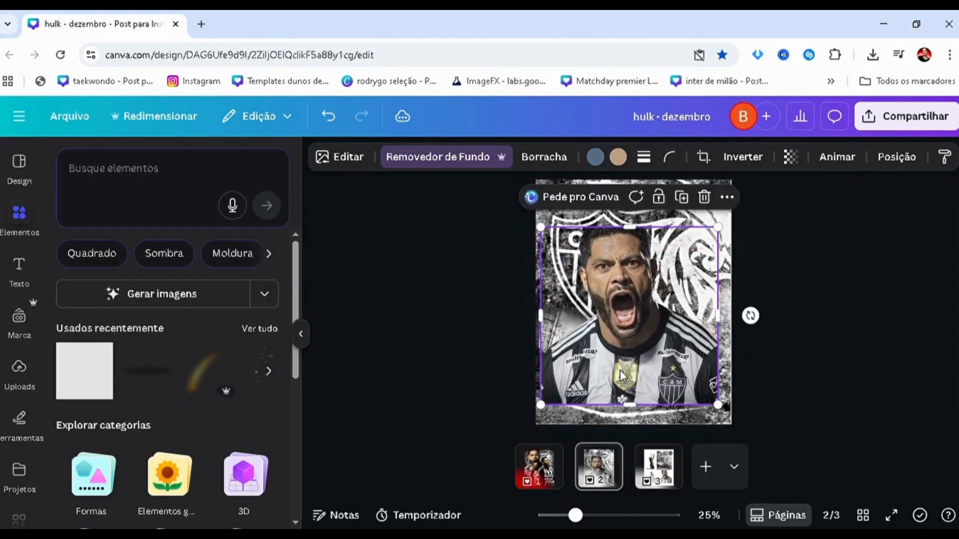
drag(623, 377, 606, 322)
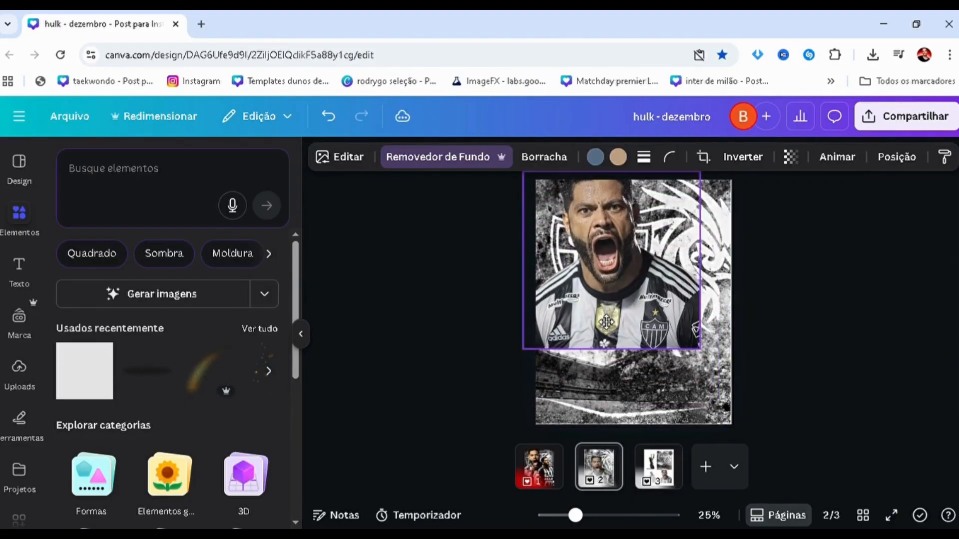
click(415, 376)
Compare page 2 with the finished poster on page 1 and examine how that poster's crest background layer is placed.
click(540, 468)
click(601, 472)
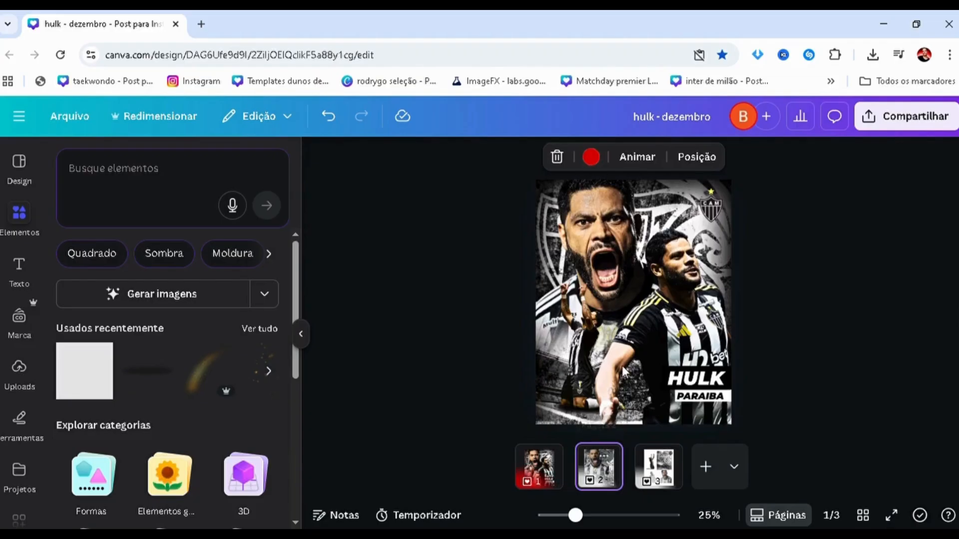
click(592, 393)
scroll(589, 398, down, 1)
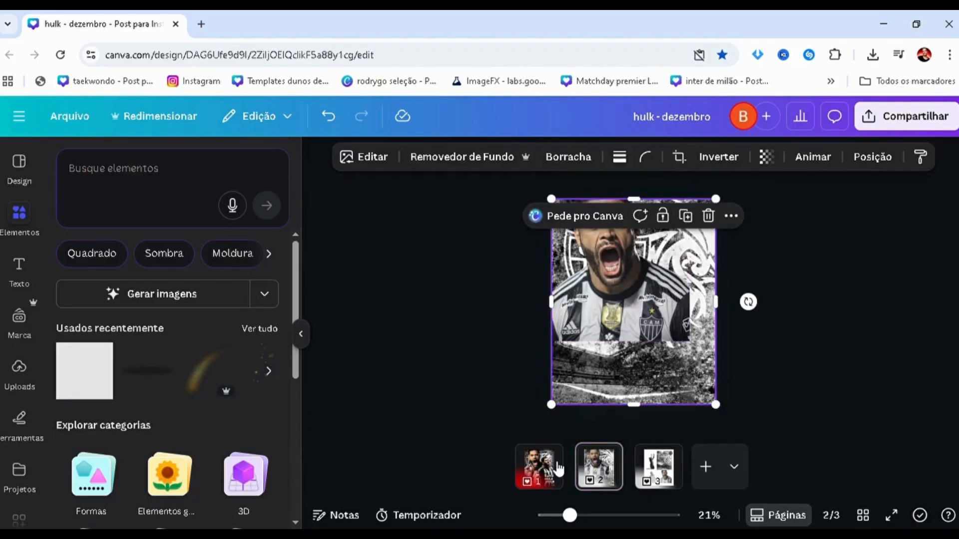
click(556, 468)
key(alt+1)
scroll(210, 435, down, 6)
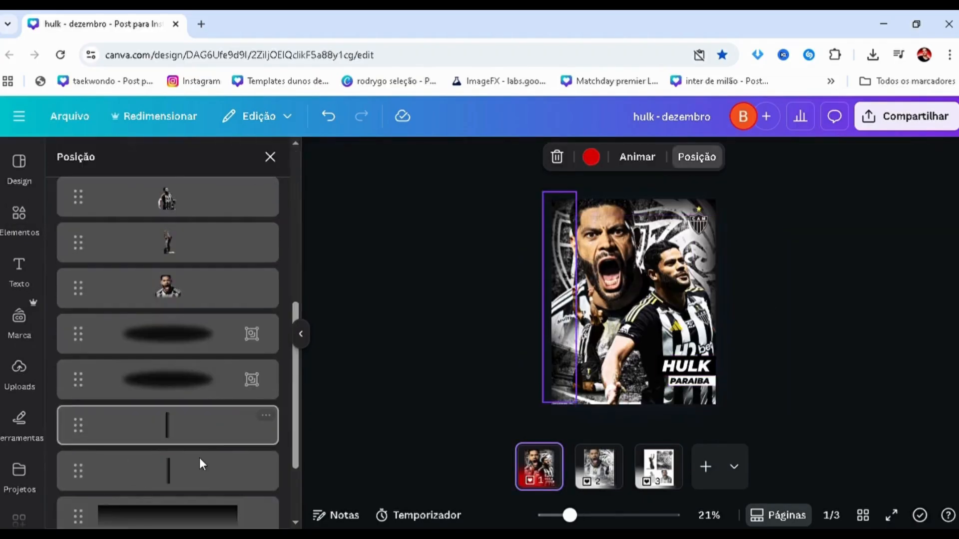
click(576, 356)
click(646, 479)
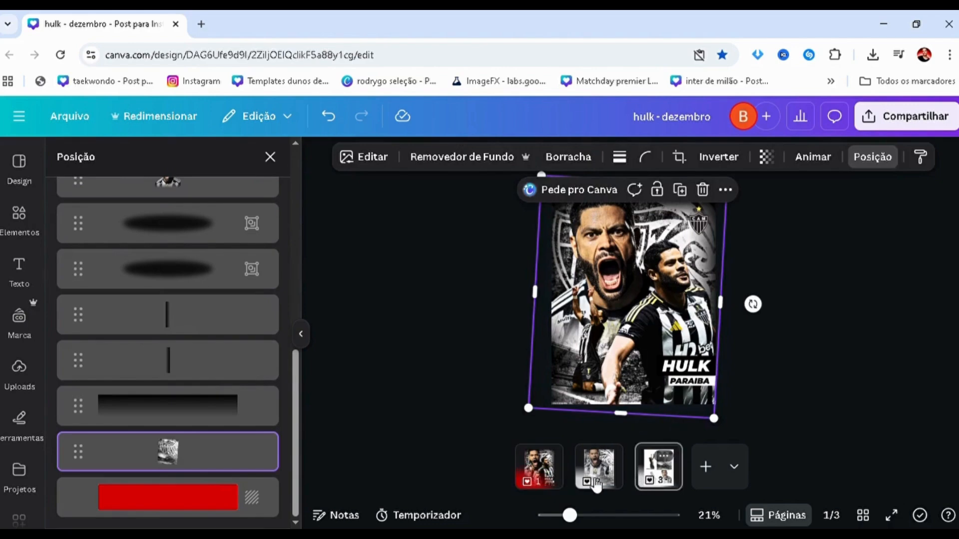
Rotate the crest background on page 2 slightly clockwise and enlarge it to cover the whole page.
click(594, 482)
scroll(539, 351, down, 2)
click(618, 361)
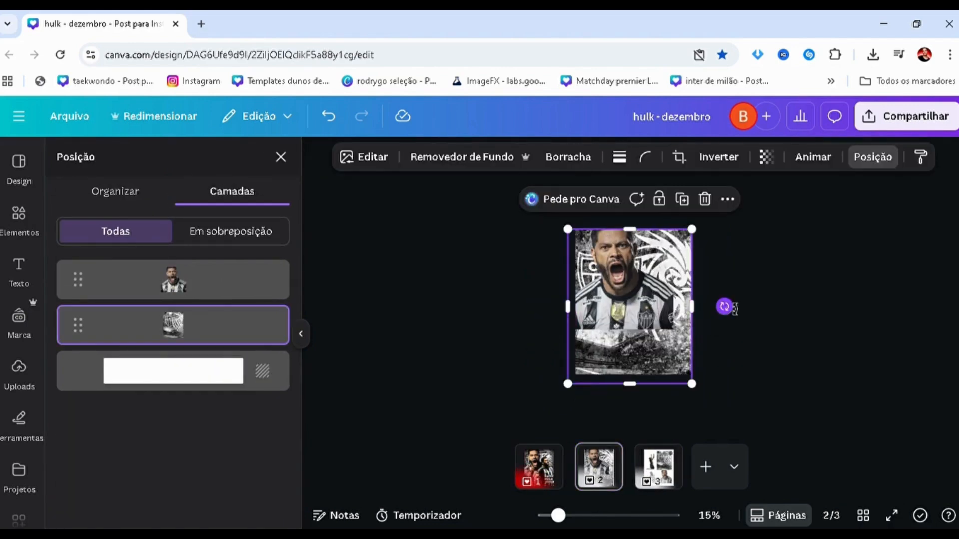
mouse_move(733, 309)
mouse_down()
mouse_move(763, 343)
mouse_move(734, 316)
mouse_up()
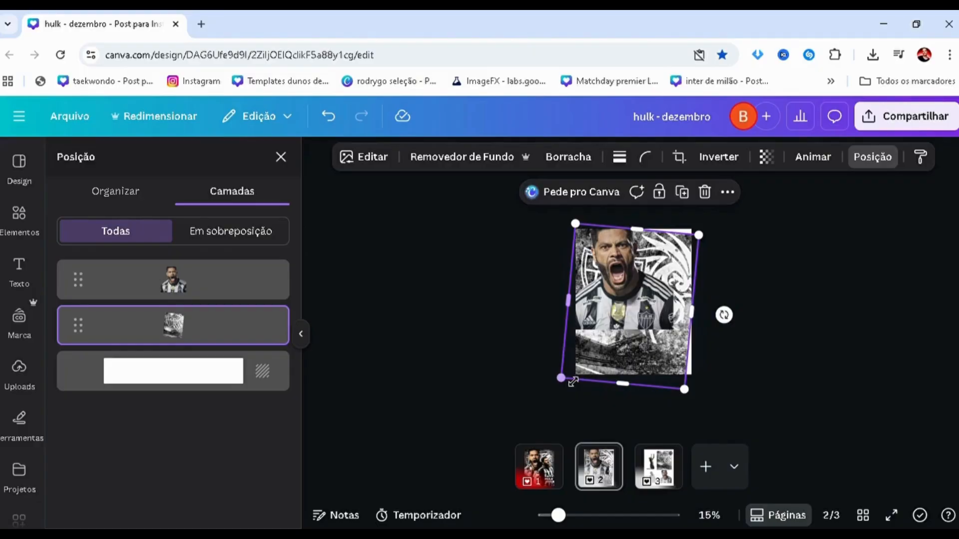
scroll(570, 373, up, 2)
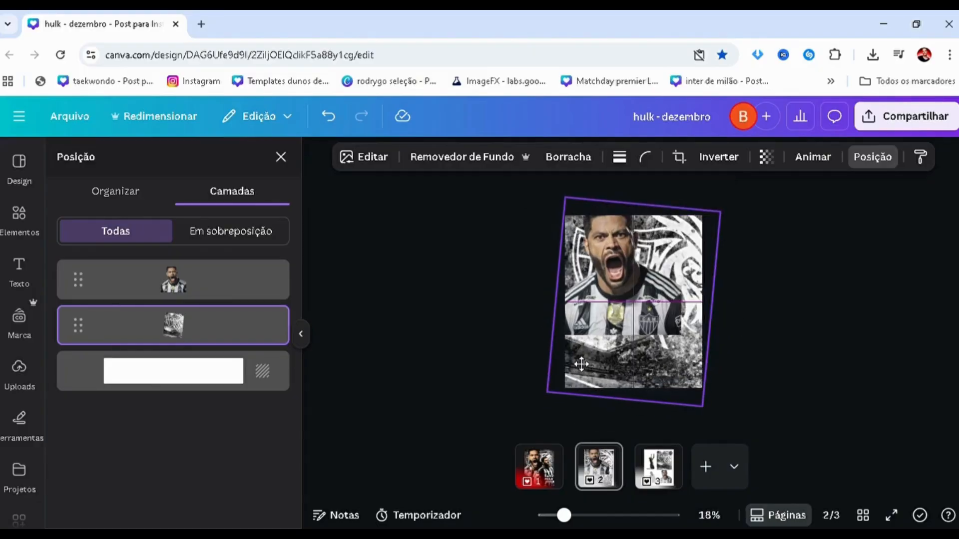
click(484, 343)
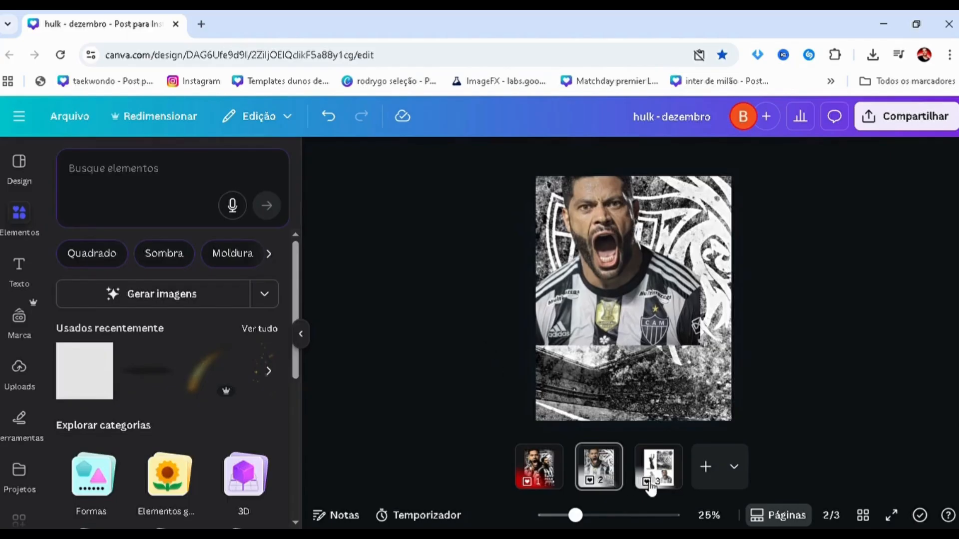
Copy the Hulk cutout with outstretched arms from page 3 to page 2, enlarge it and place it on the right side.
scroll(465, 360, down, 3)
click(464, 361)
click(611, 372)
key(ctrl+c)
click(606, 469)
click(463, 364)
key(ctrl+v)
drag(548, 316, 740, 358)
click(496, 362)
Compare the placement of the outstretched-arms player on page 2 with the finished poster on page 1.
click(534, 482)
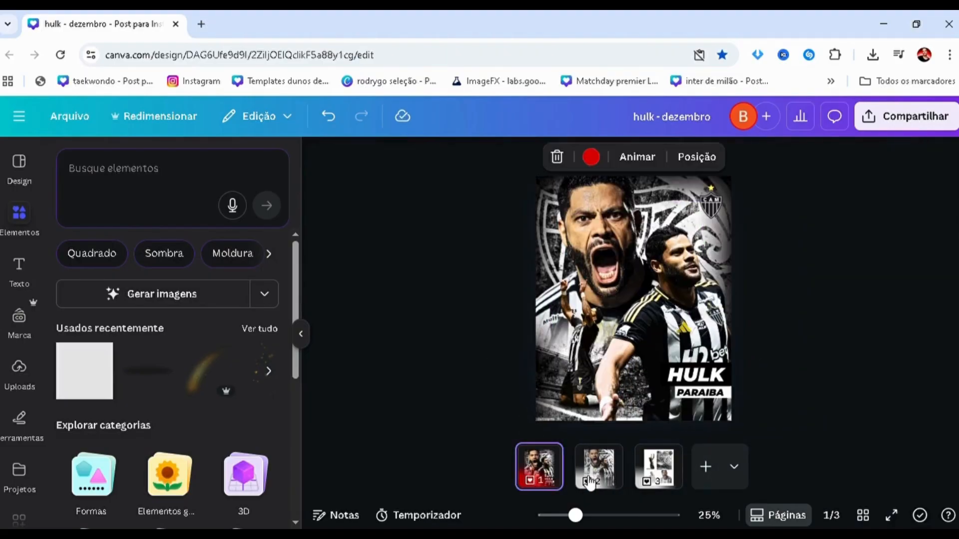
click(591, 478)
click(646, 340)
click(534, 457)
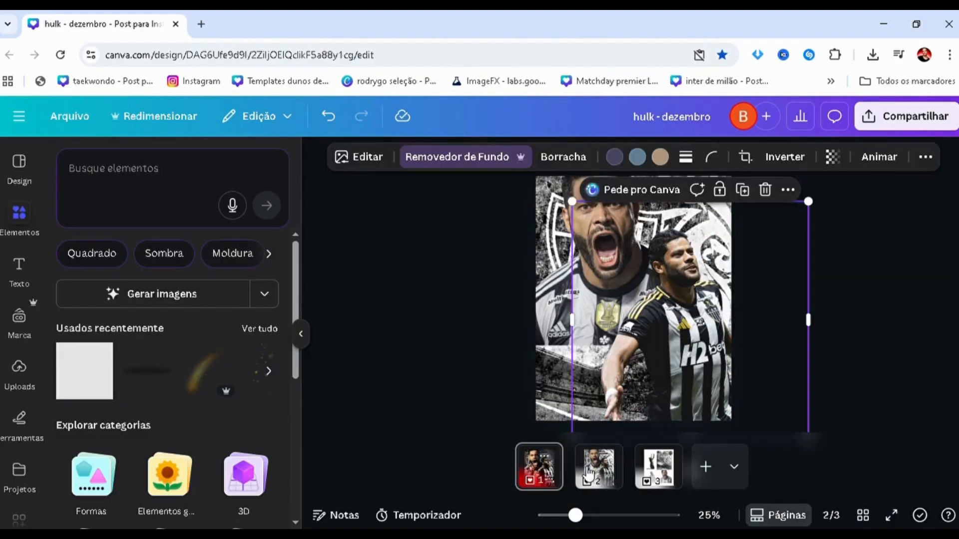
Enlarge the shouting Hulk cutout on page 2 toward the lower left, extending it past the page's left edge.
click(598, 467)
click(534, 330)
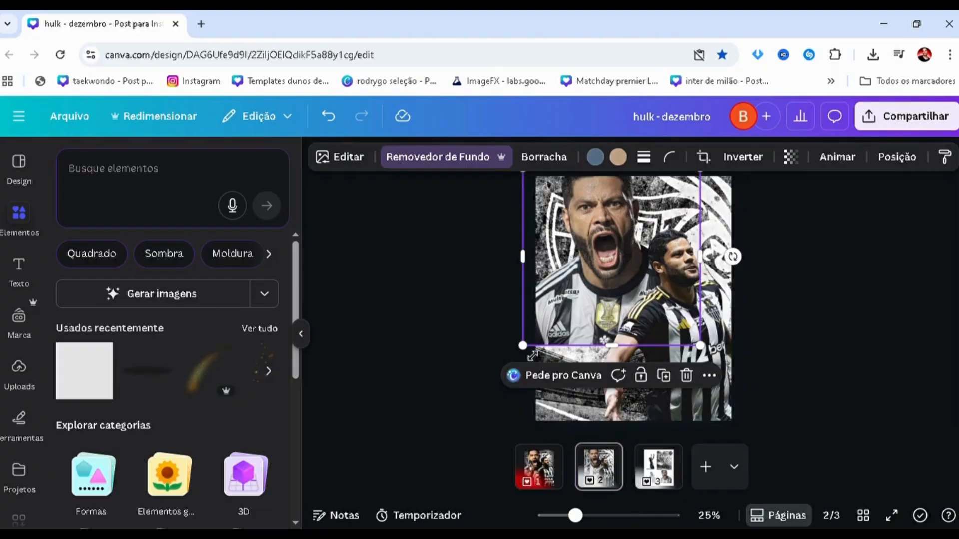
drag(523, 345, 510, 358)
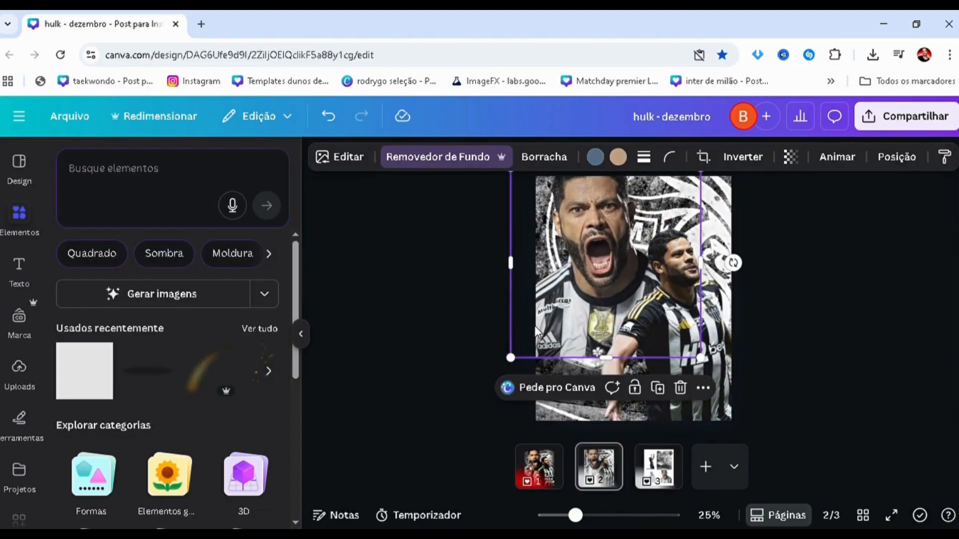
click(519, 323)
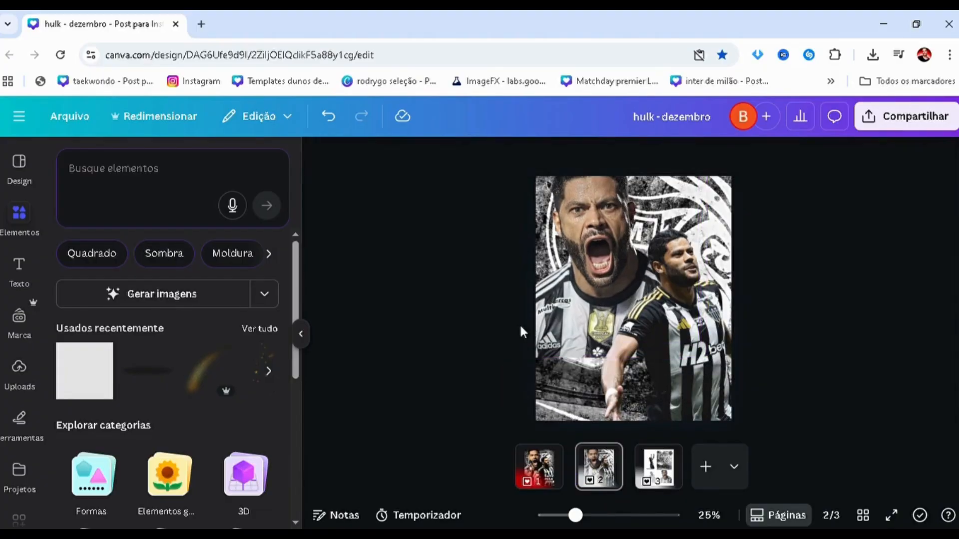
Copy the kneeling Hulk cutout from page 3 to page 2, flip it horizontally and move it to the lower left.
click(632, 482)
click(552, 280)
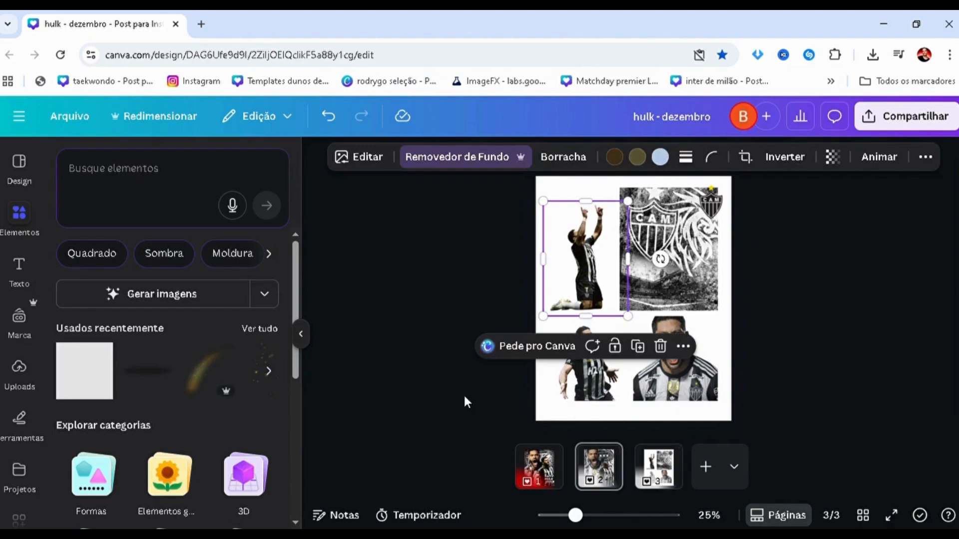
scroll(464, 396, up, 1)
key(ctrl+v)
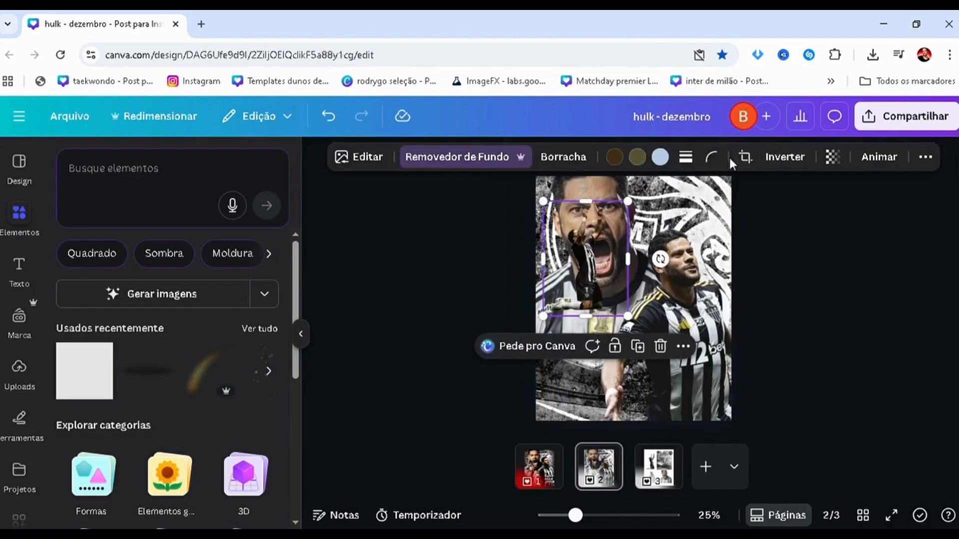
click(774, 159)
drag(594, 280, 599, 380)
Layer the kneeling player behind the outstretched-arms player, enlarge it and align it with the page's lower-left edge.
key(alt+1)
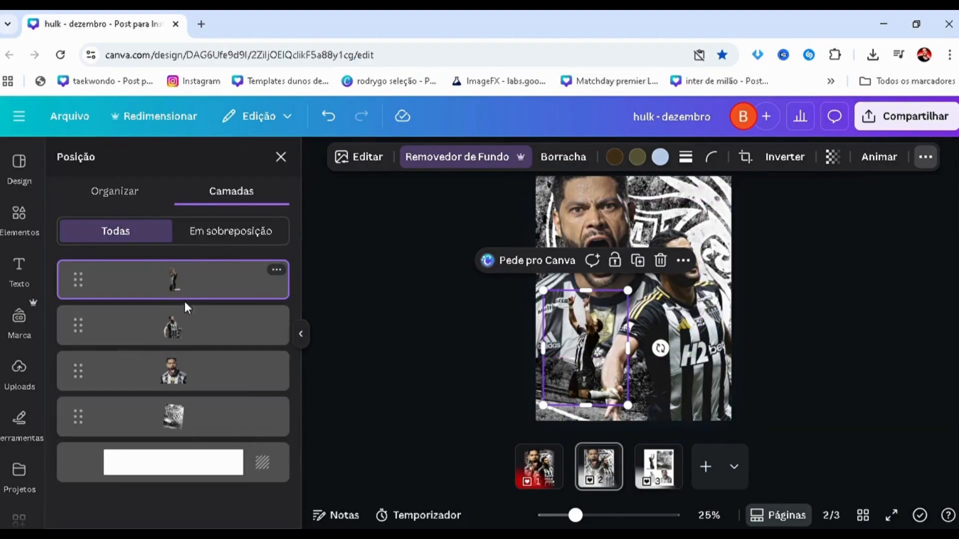
drag(184, 299, 190, 360)
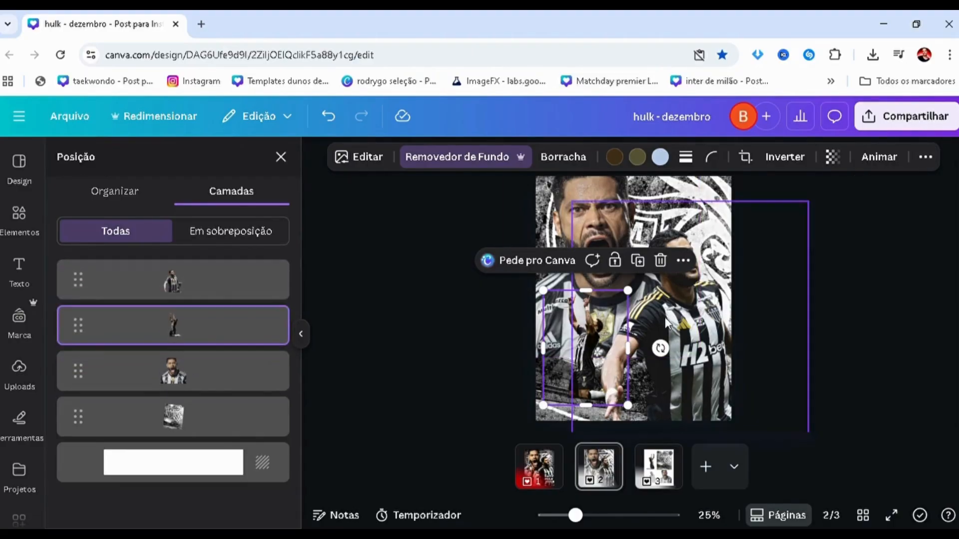
click(687, 302)
click(549, 310)
drag(544, 290, 519, 281)
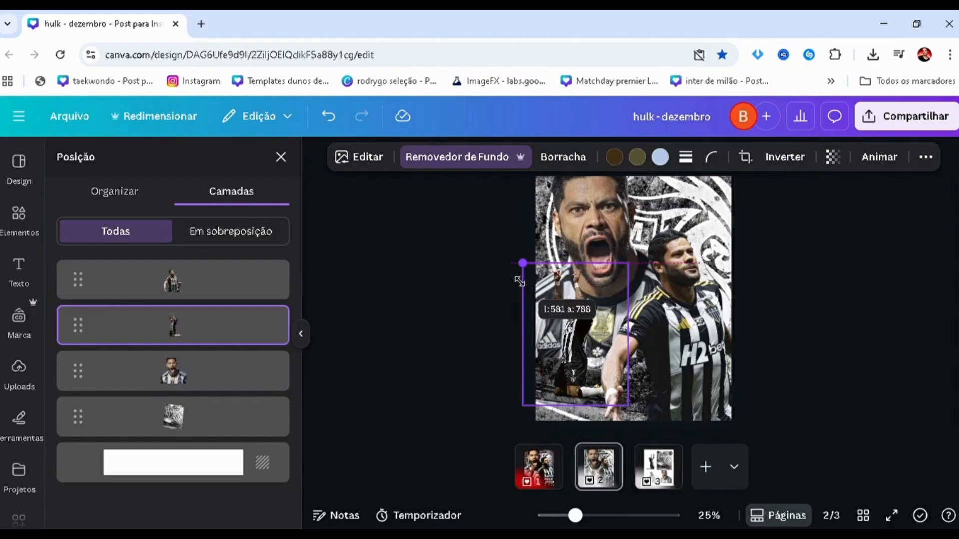
drag(570, 365, 569, 377)
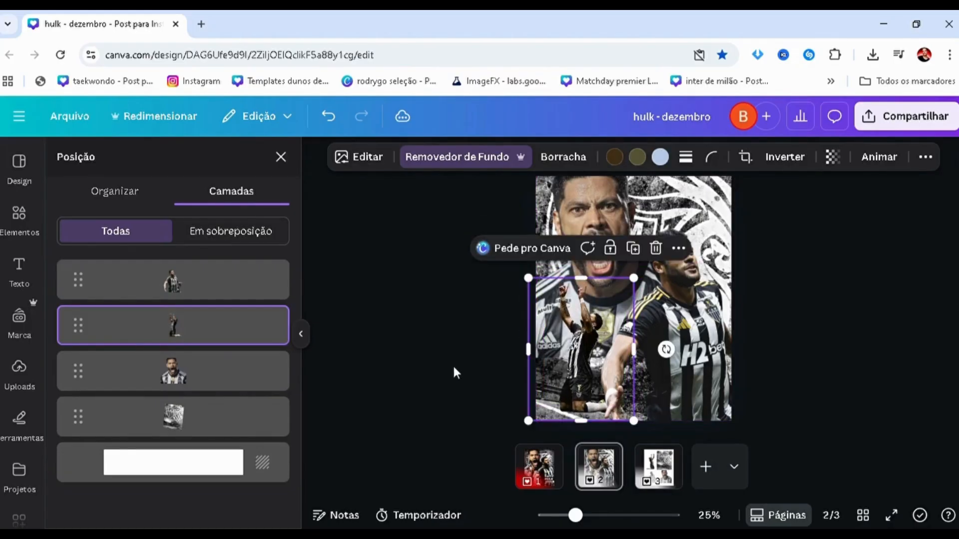
click(451, 364)
Compare page 2 with the finished poster on page 1 and shift the outstretched-arms player slightly right.
click(539, 467)
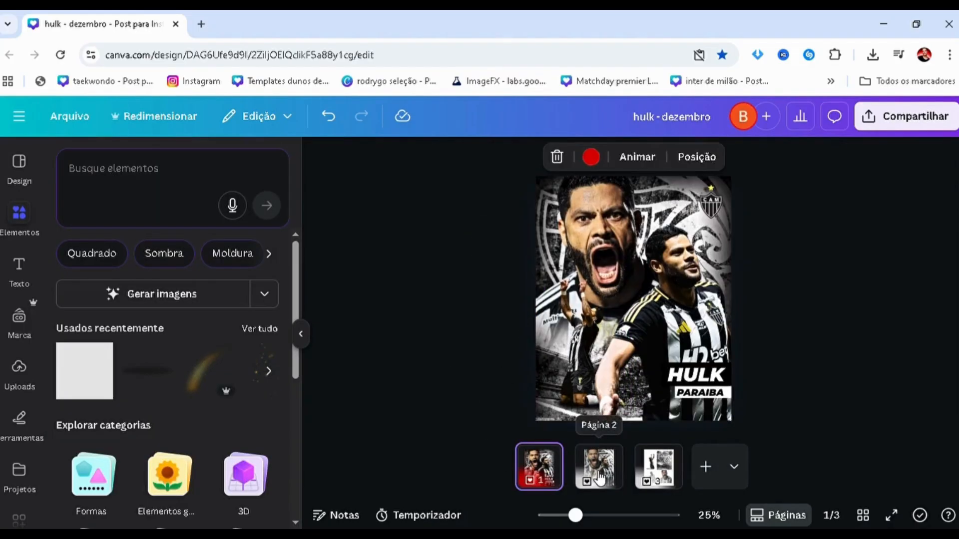
click(599, 477)
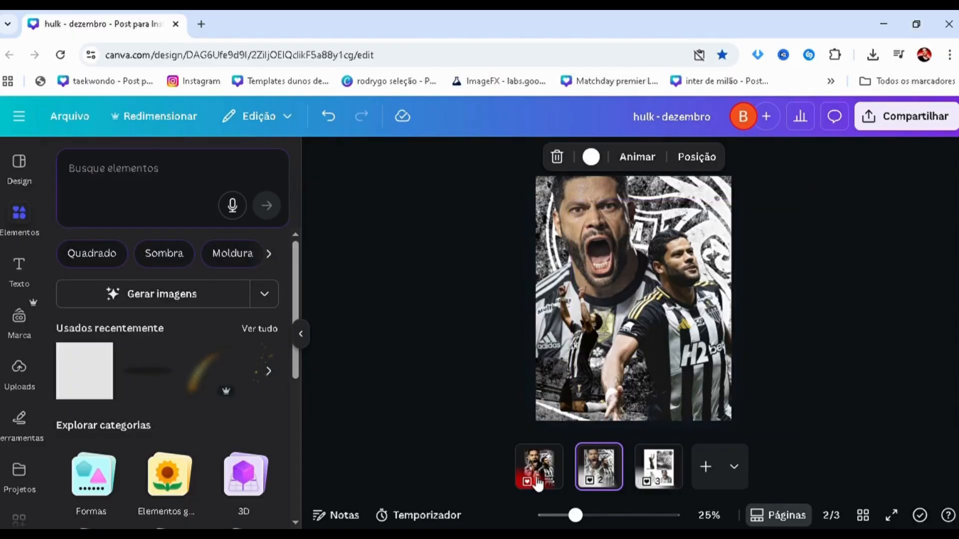
click(538, 477)
click(600, 467)
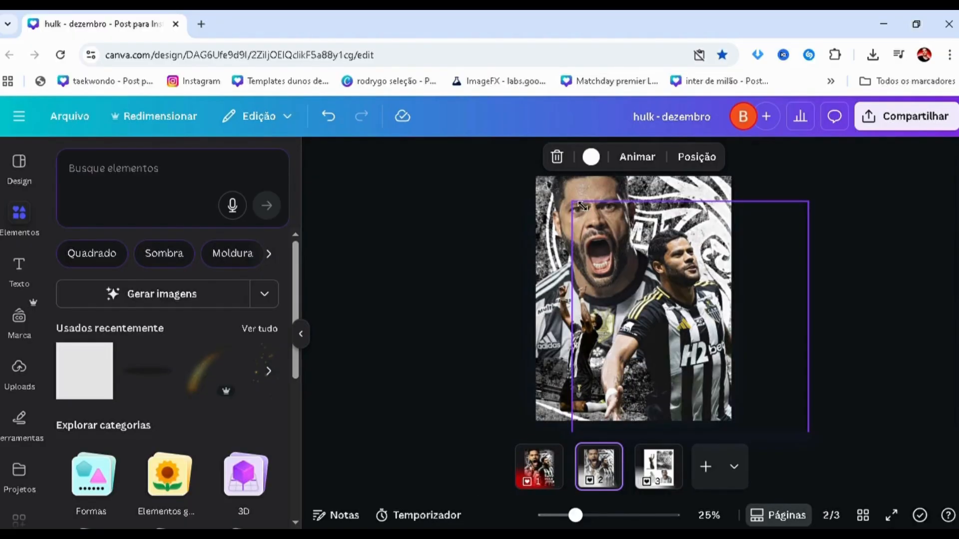
drag(578, 204, 578, 205)
drag(699, 369, 704, 370)
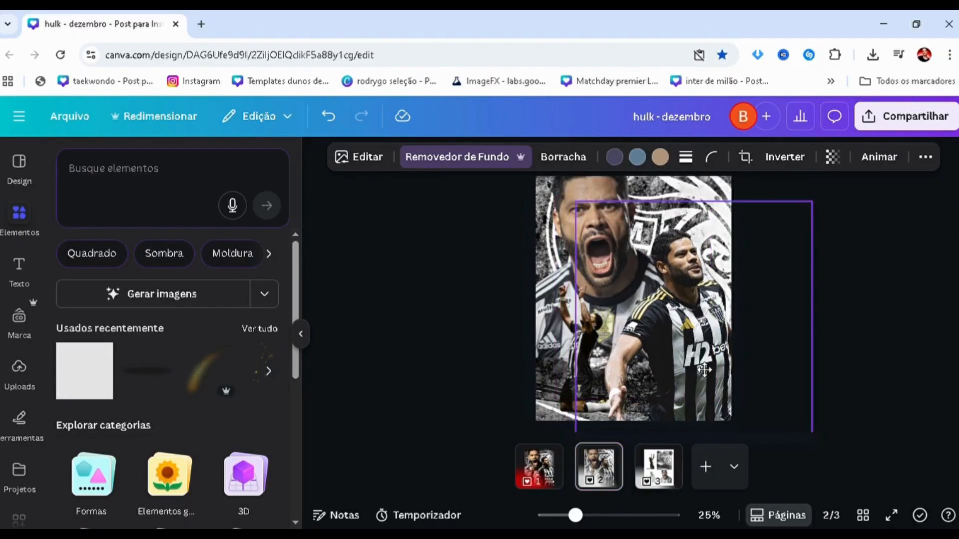
click(435, 325)
Select the crest background layer on page 2 and shift it slightly to the left.
scroll(436, 324, down, 1)
key(alt+1)
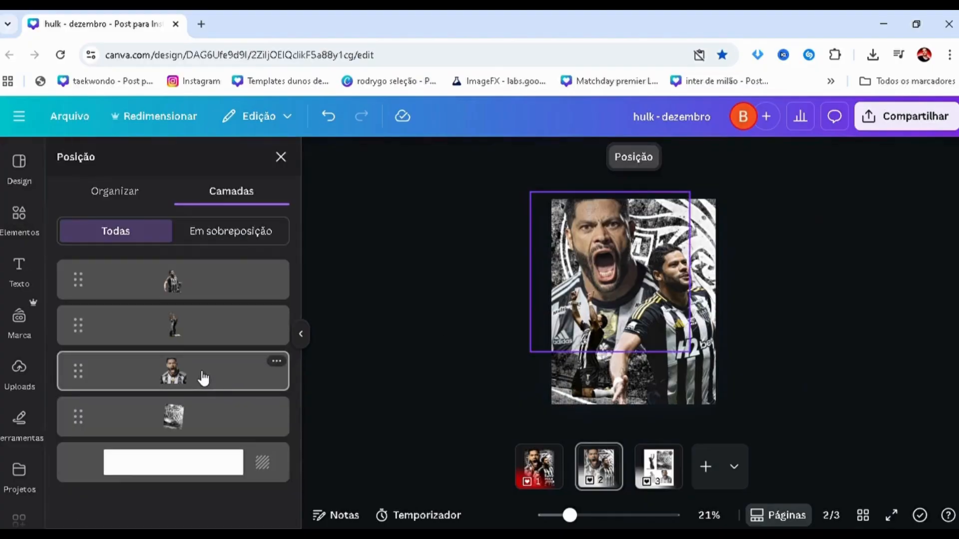
click(195, 418)
click(575, 375)
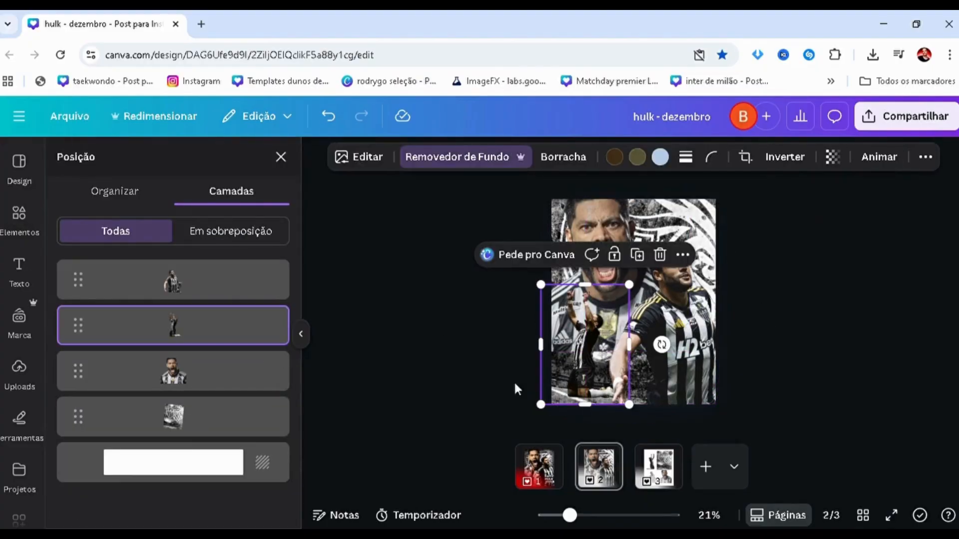
key(ctrl+z)
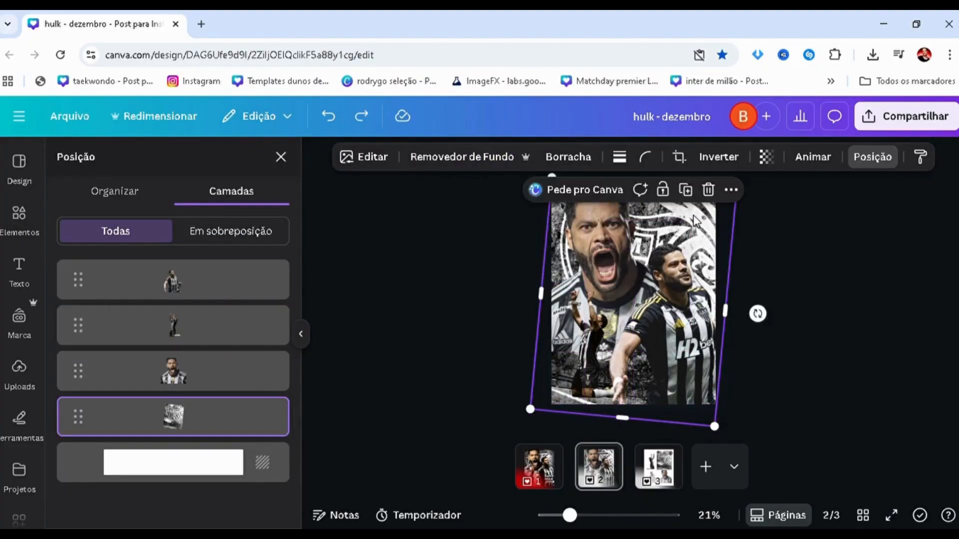
drag(695, 215, 691, 215)
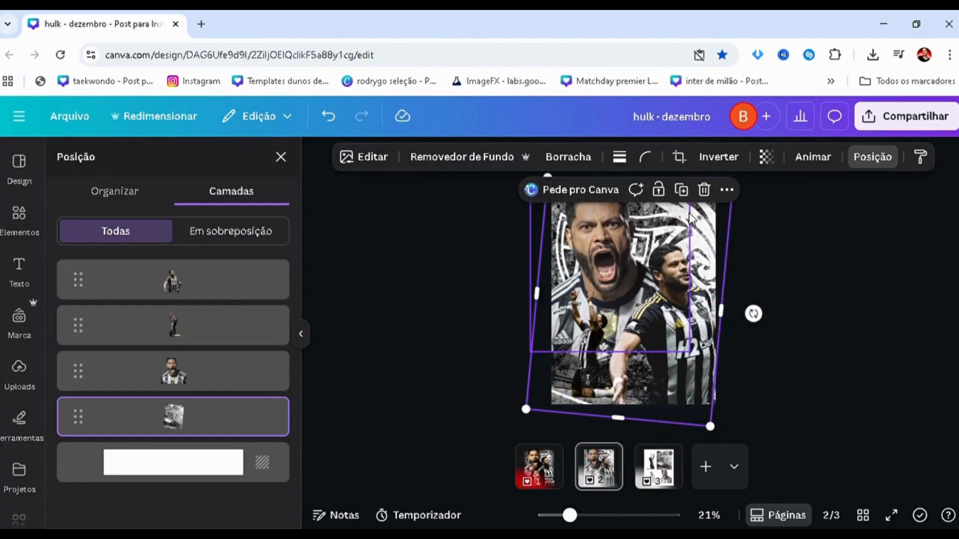
click(754, 374)
Set the outstretched-arms player's contrast to 31 and shadows to -27.
scroll(501, 347, up, 2)
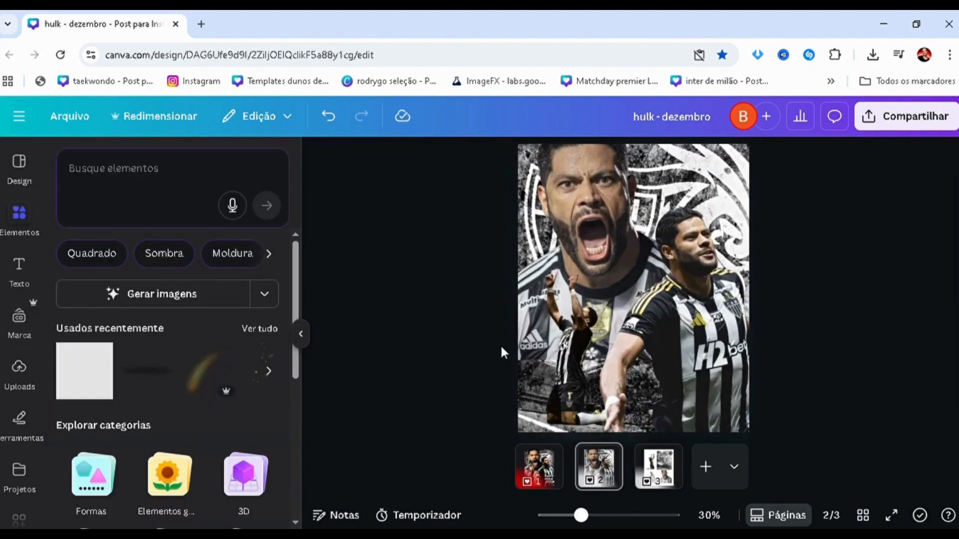
scroll(501, 347, up, 1)
scroll(501, 347, down, 3)
scroll(507, 350, up, 2)
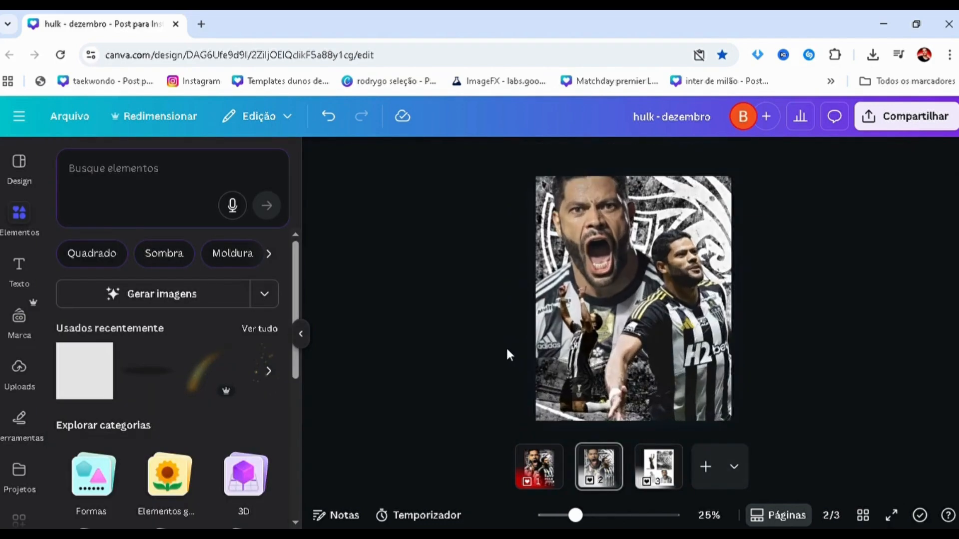
click(718, 324)
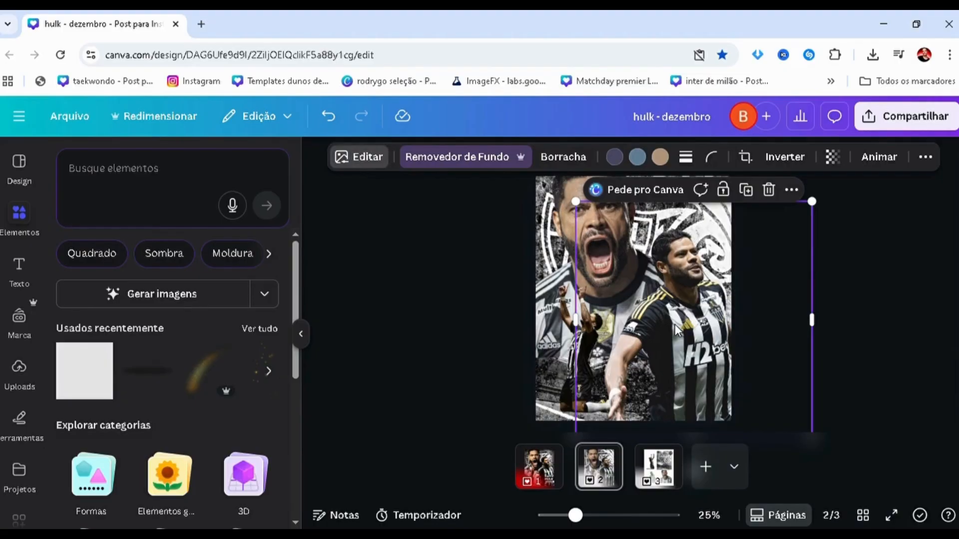
click(450, 157)
click(160, 269)
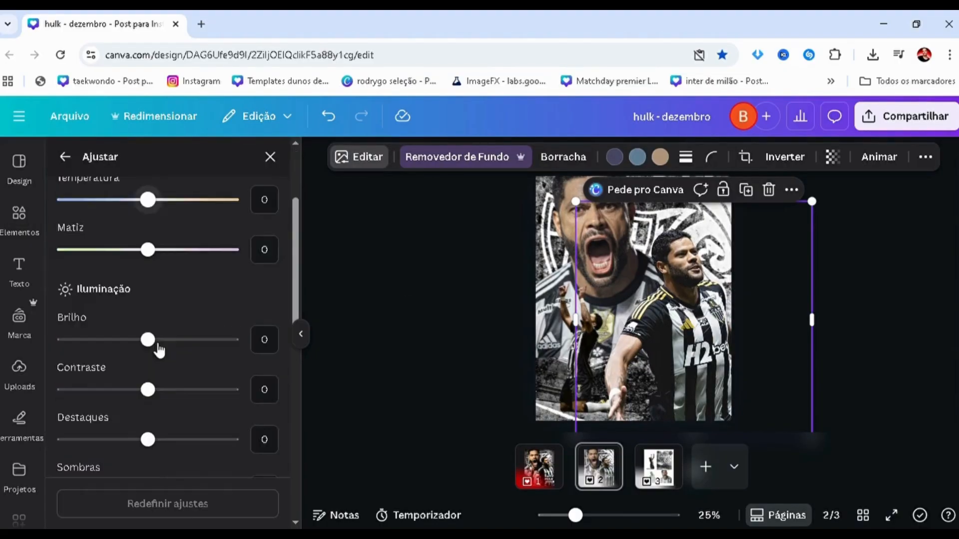
drag(181, 396, 176, 395)
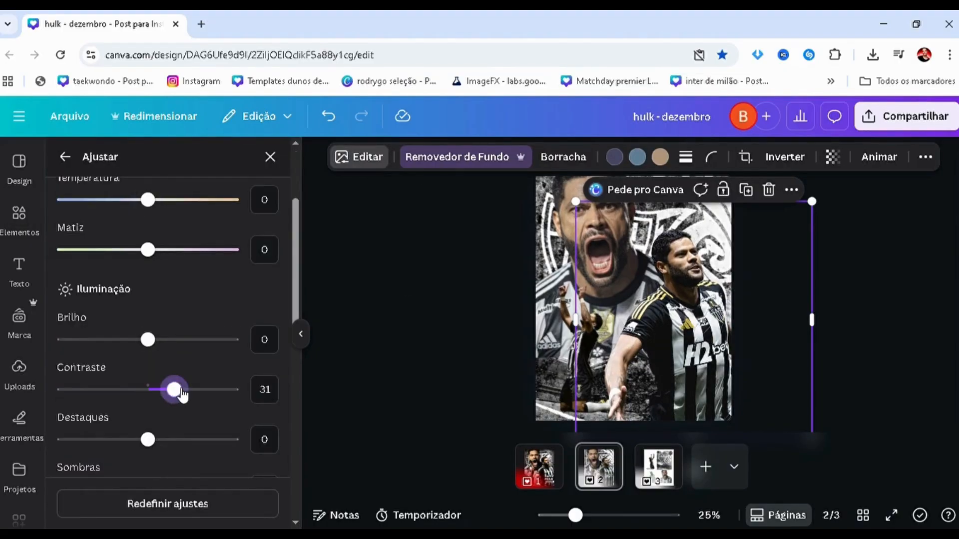
scroll(166, 394, down, 4)
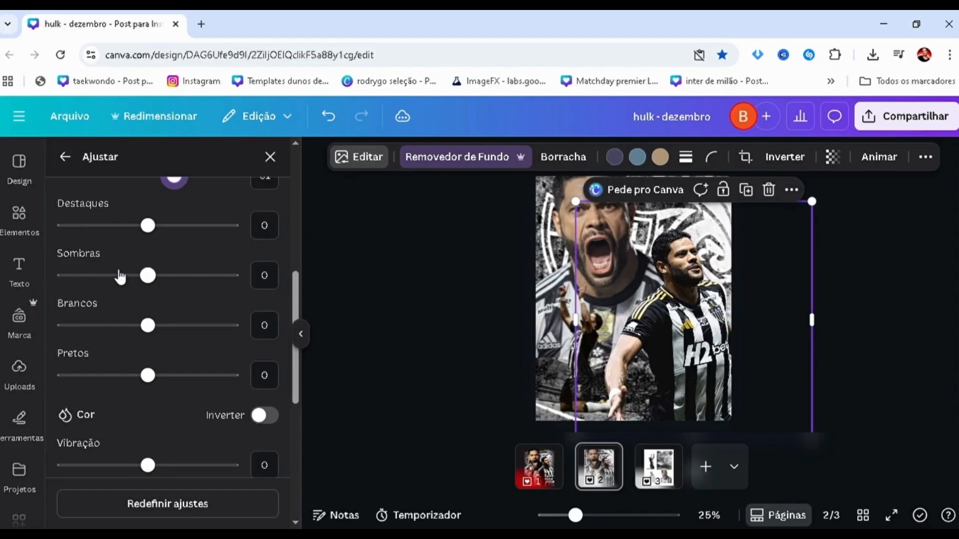
mouse_move(120, 277)
mouse_down()
mouse_move(131, 281)
mouse_move(126, 276)
mouse_up()
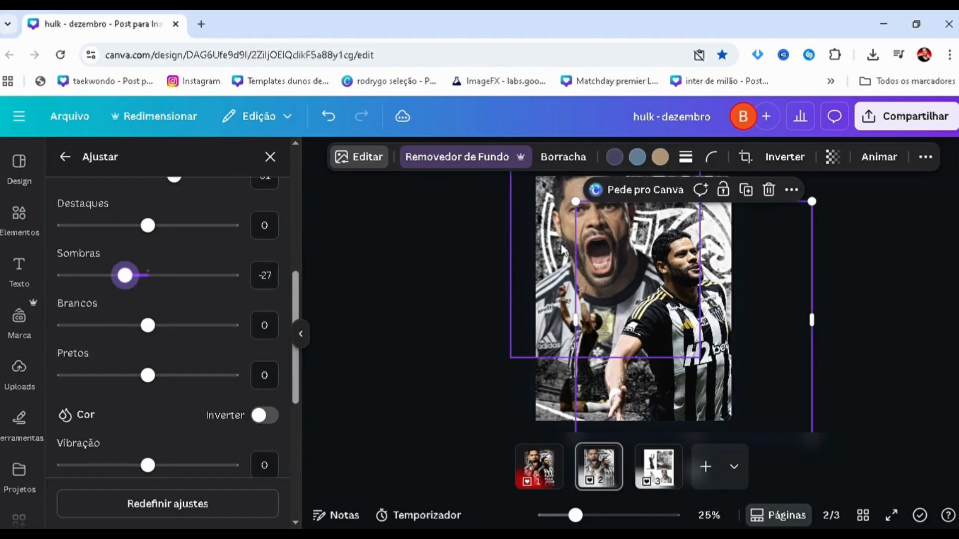
Set the shouting player's contrast to 36 and shadows to -42.
click(566, 280)
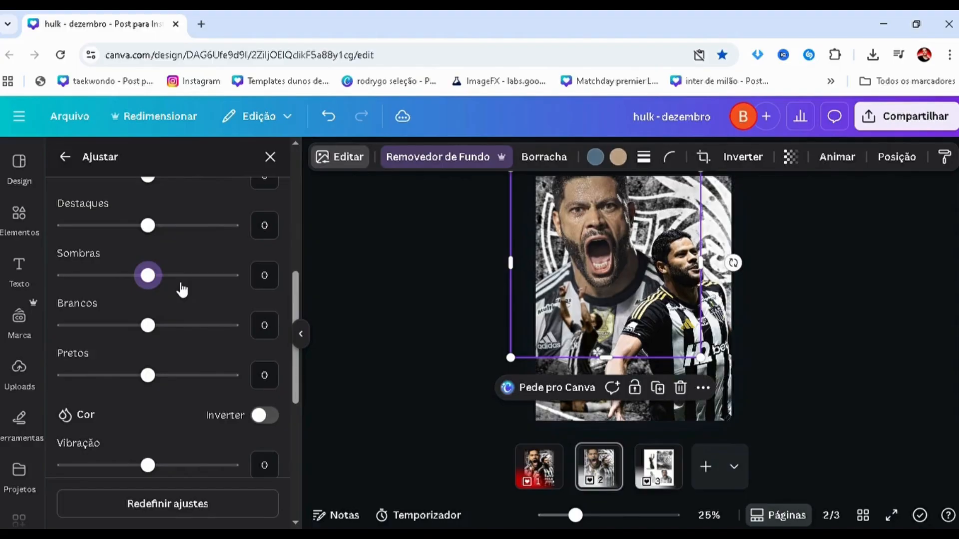
scroll(181, 290, up, 3)
drag(148, 318, 178, 319)
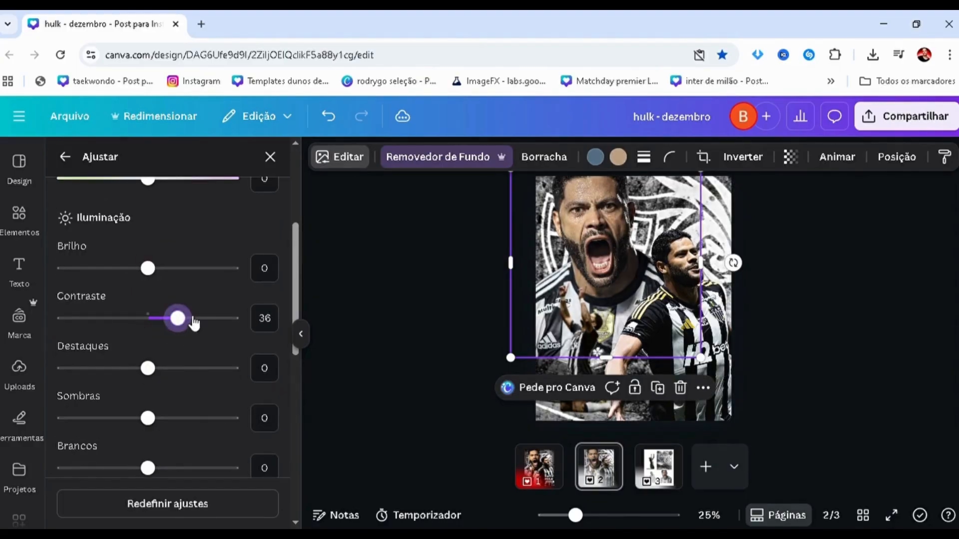
scroll(145, 369, down, 2)
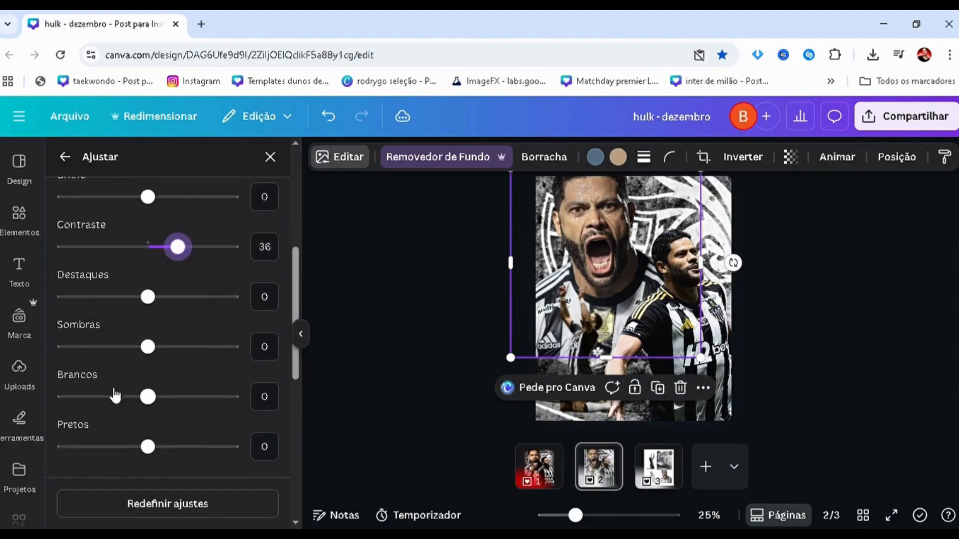
click(117, 347)
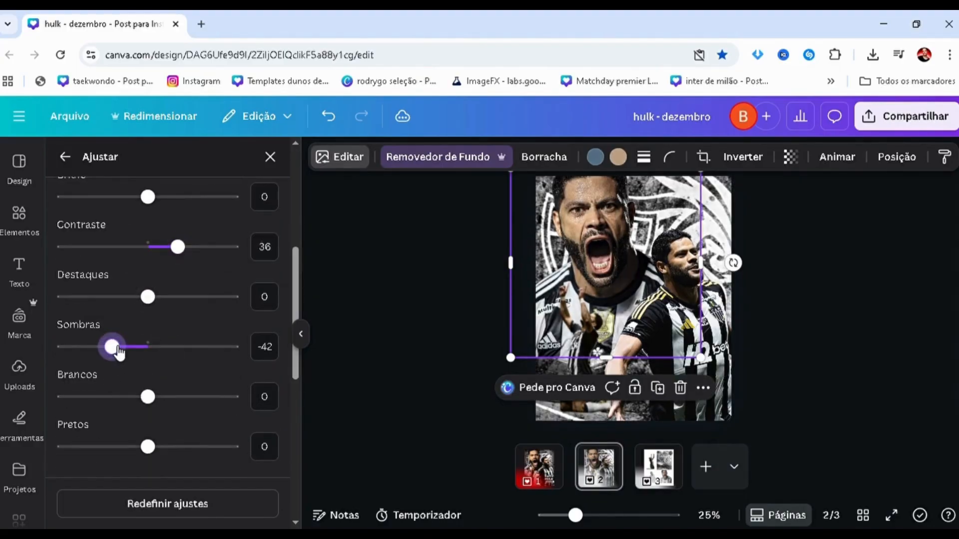
click(429, 364)
click(437, 320)
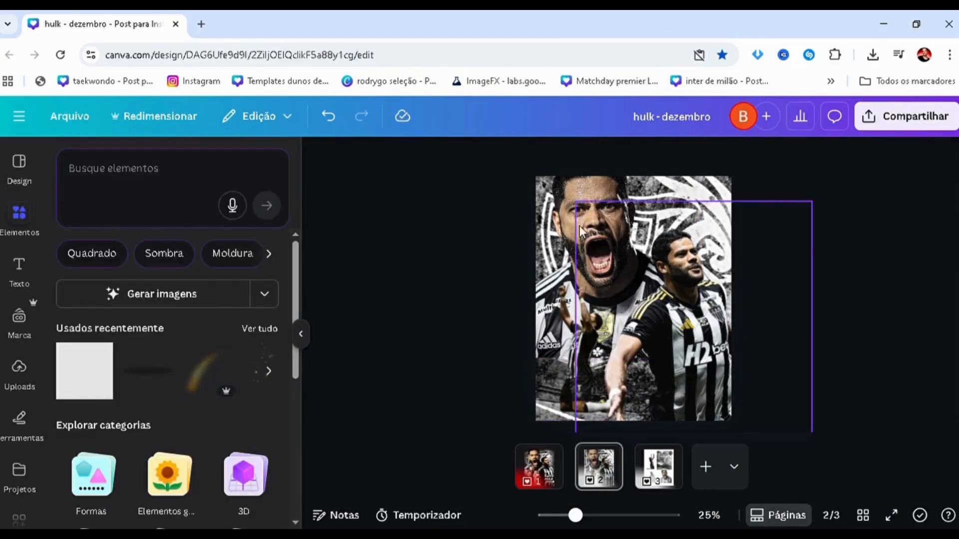
Select the shouting player, search the apps for "image blender" and open Image Blender.
click(559, 211)
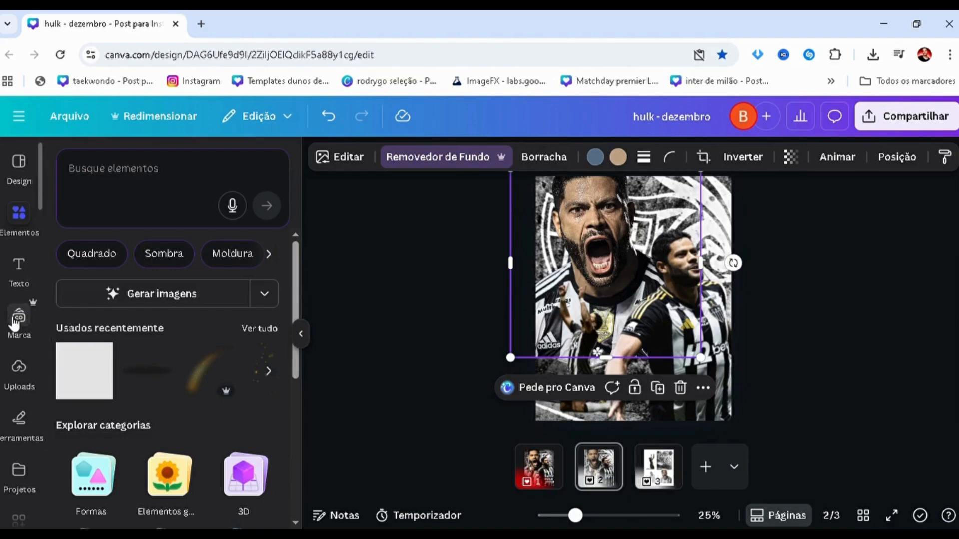
scroll(17, 320, down, 5)
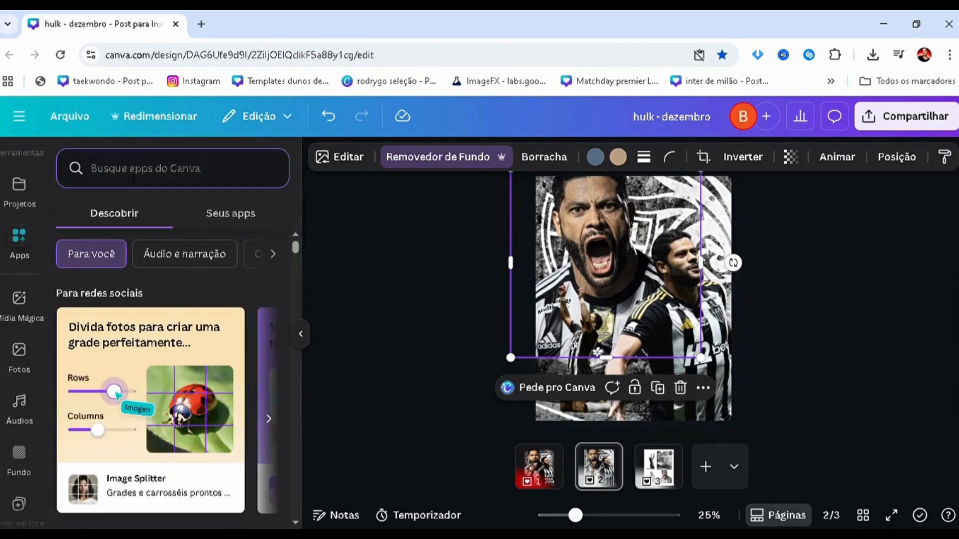
text(image blender)
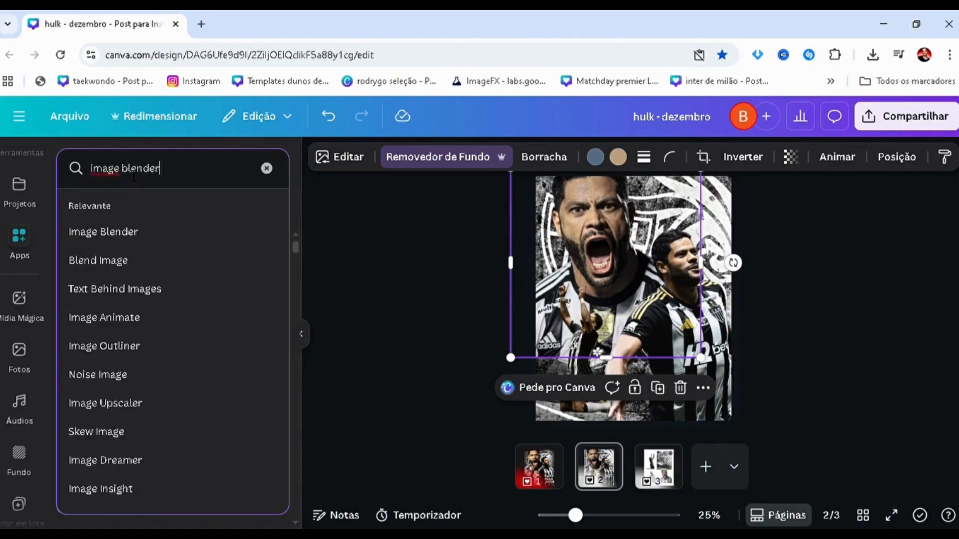
key(Return)
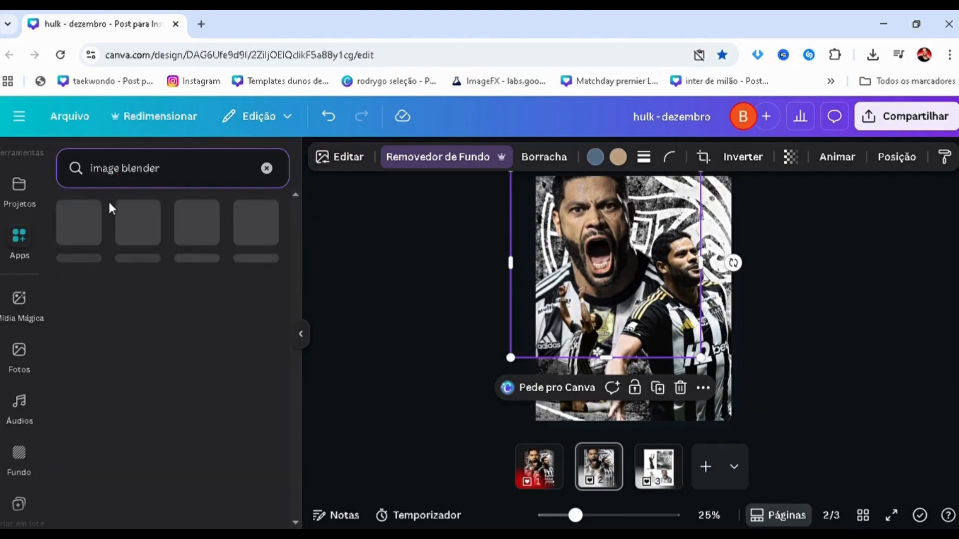
click(81, 231)
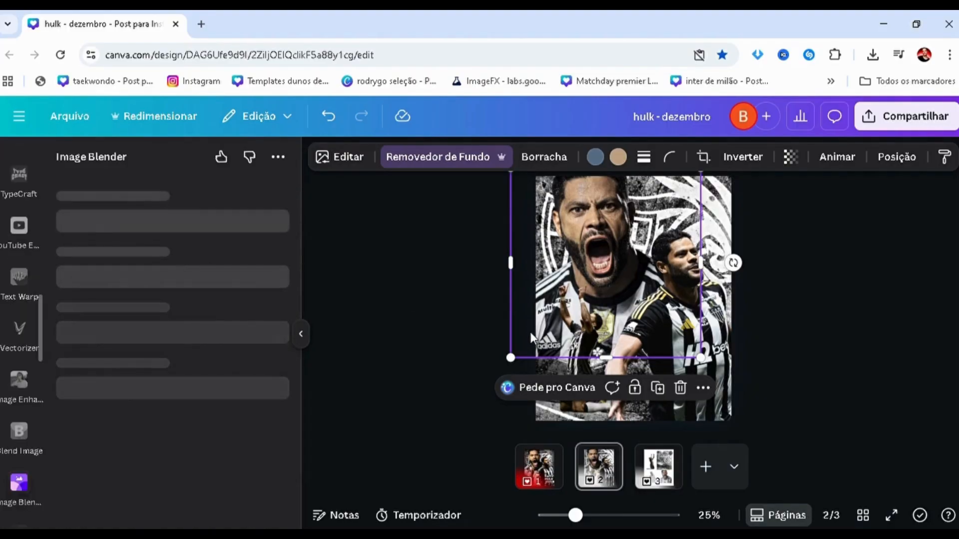
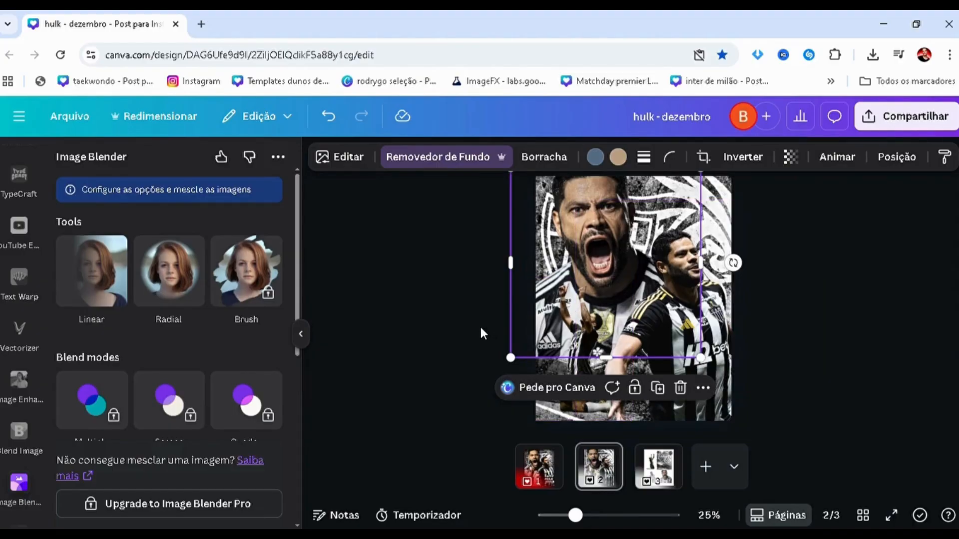
Apply a Linear blend at strength 50 to the shouting player, fading downward from his mouth to the lower chest, and save it.
scroll(460, 310, down, 2)
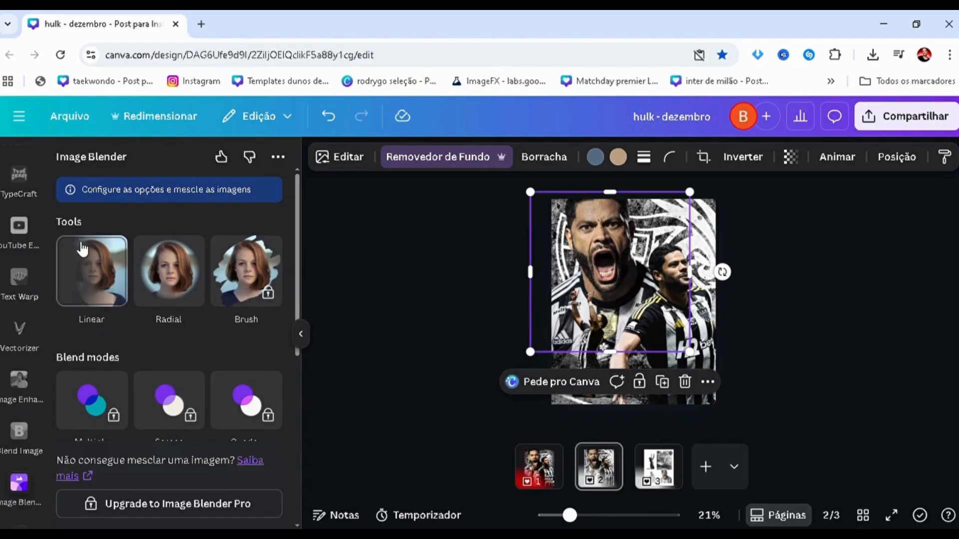
click(92, 272)
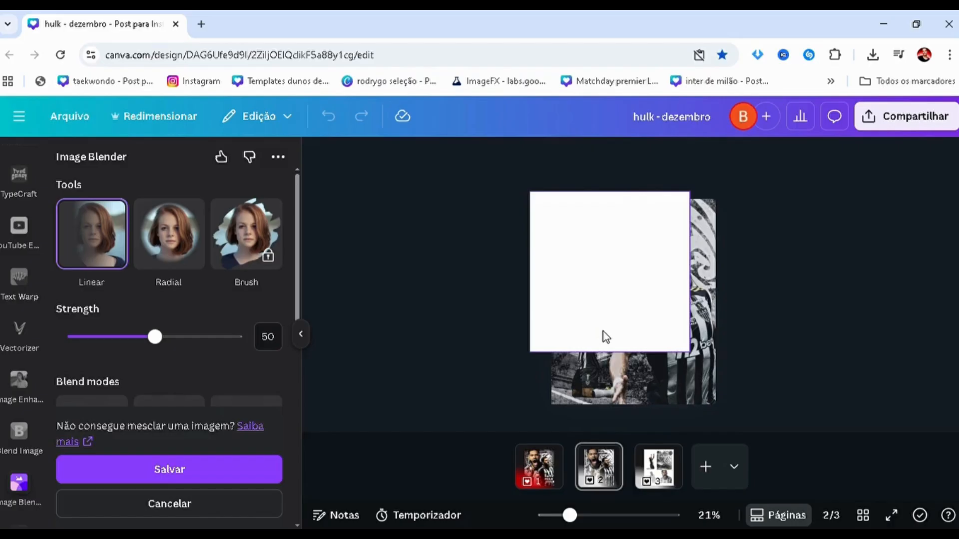
mouse_move(609, 240)
mouse_down()
mouse_move(606, 349)
mouse_move(605, 339)
mouse_up()
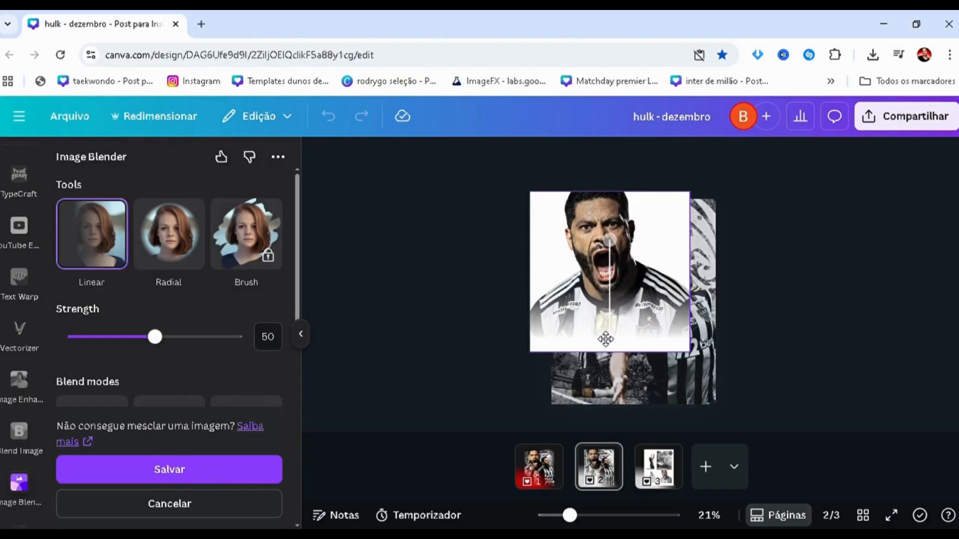
click(213, 468)
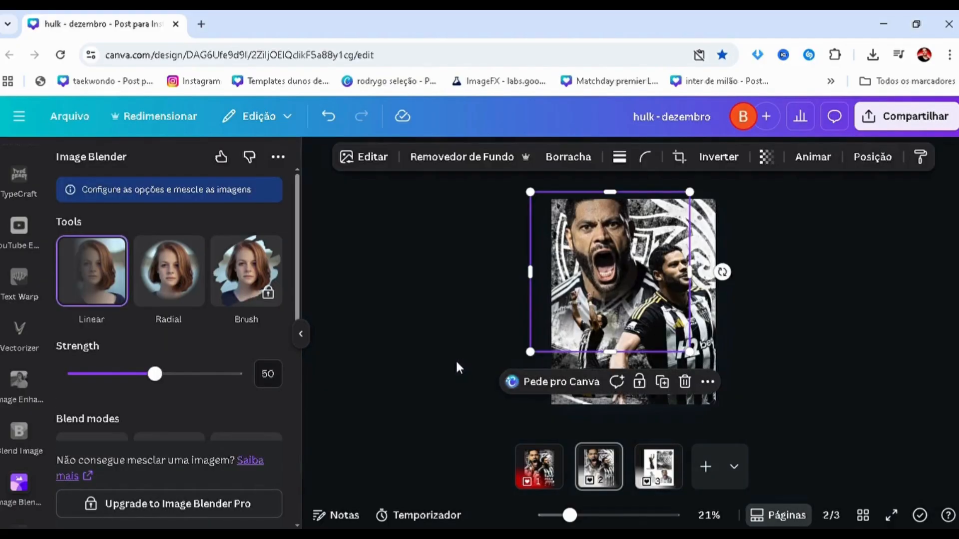
click(461, 363)
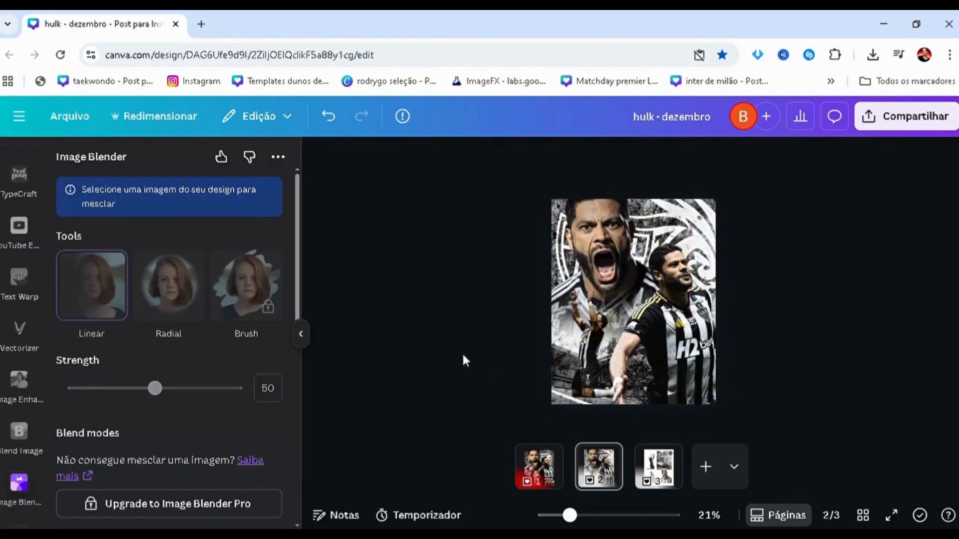
Redo the shouting player's Linear blend at strength 50 so only the lower edge of his shirt fades, and save it.
scroll(518, 334, up, 3)
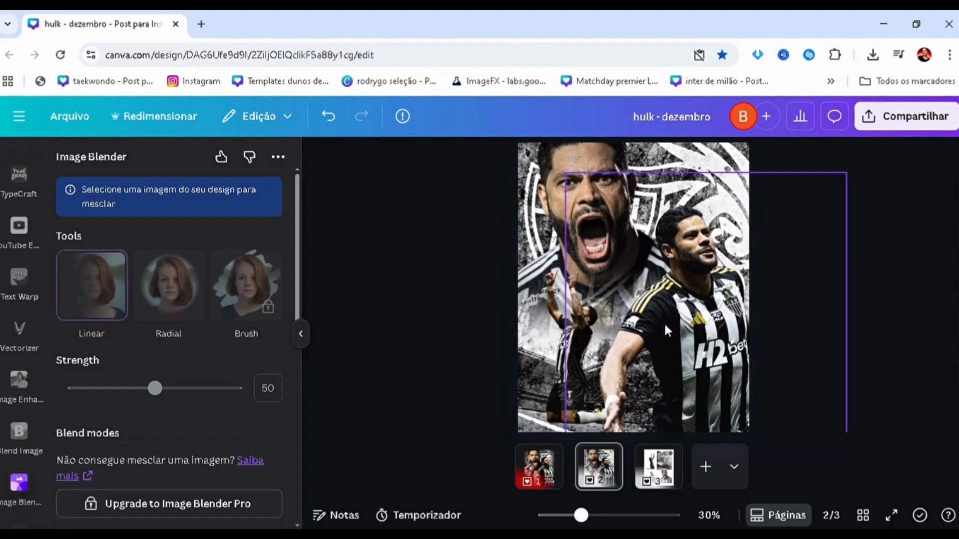
scroll(458, 319, down, 3)
scroll(458, 319, up, 5)
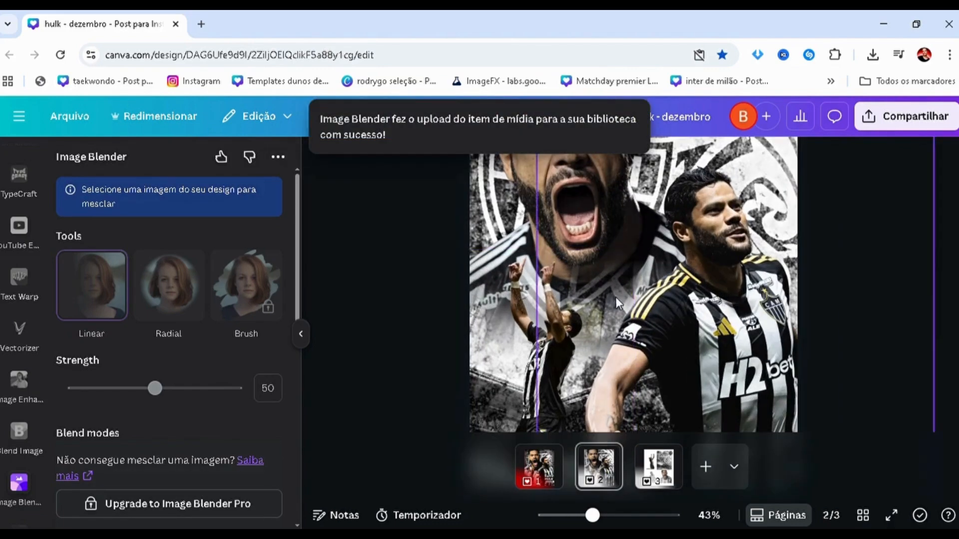
scroll(467, 319, down, 2)
click(499, 320)
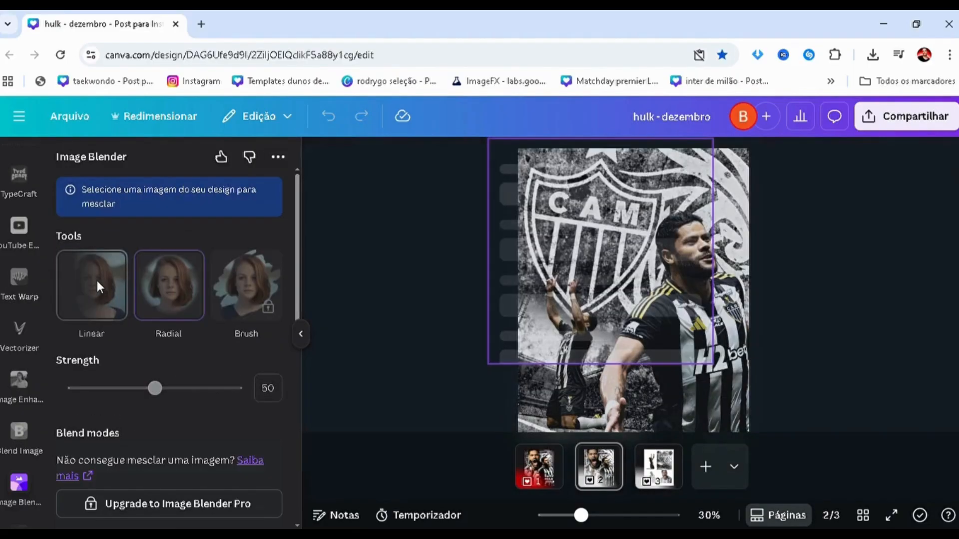
click(97, 281)
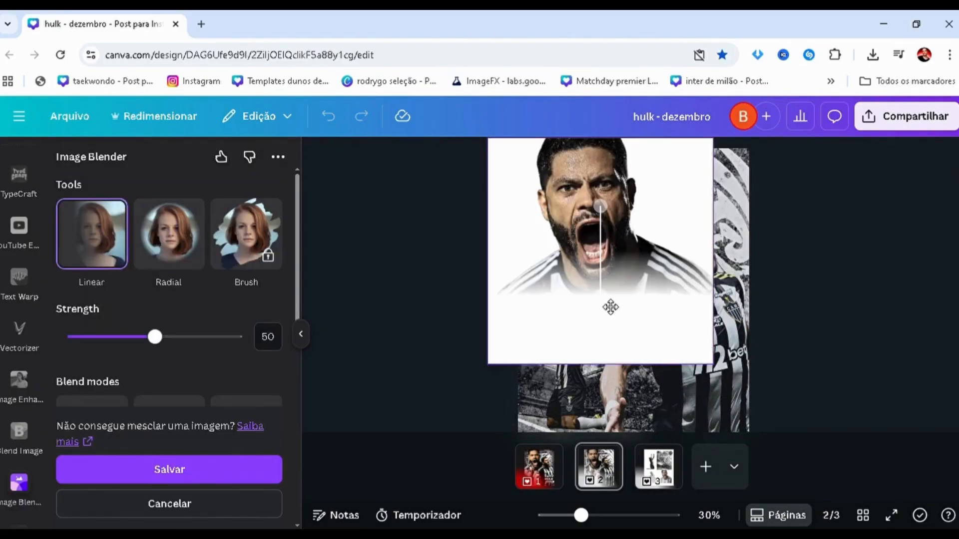
drag(610, 307, 596, 350)
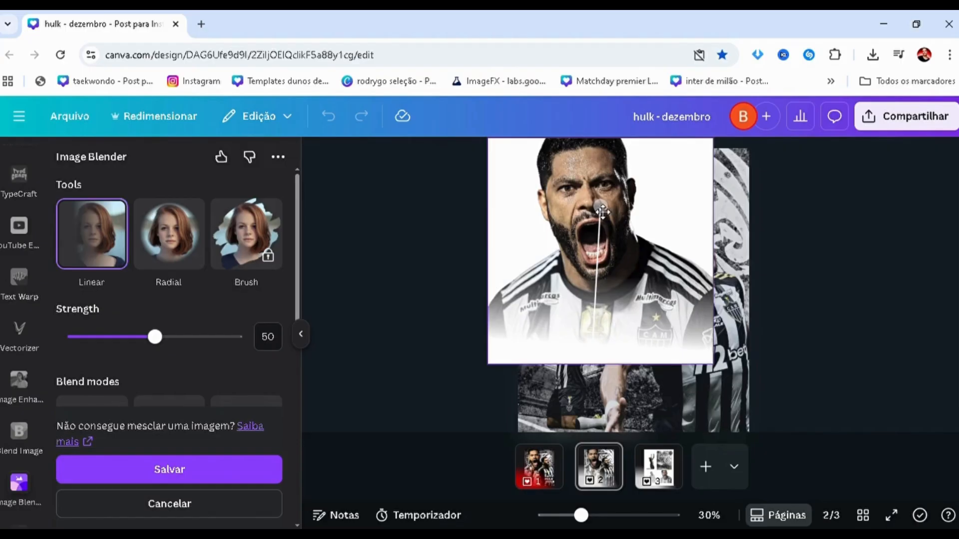
drag(602, 213, 588, 290)
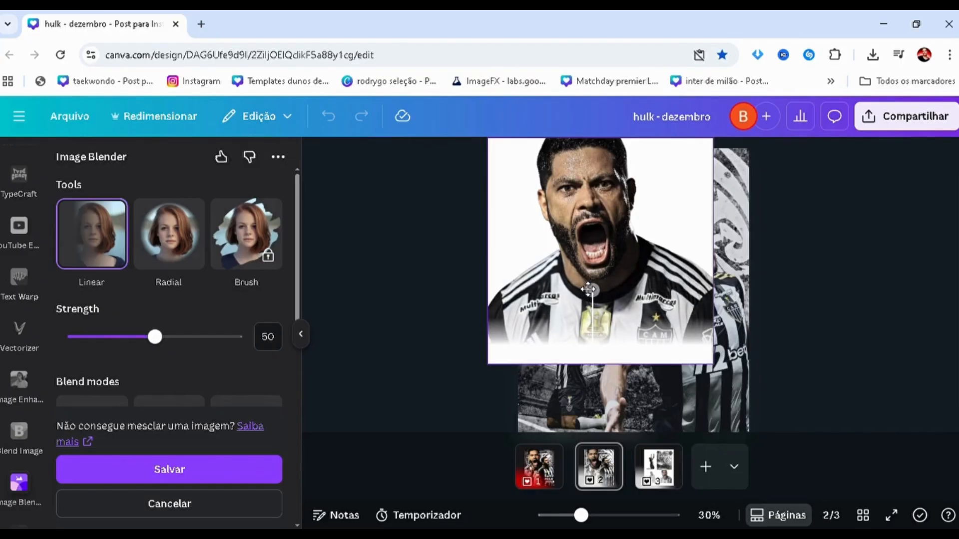
drag(592, 289, 599, 281)
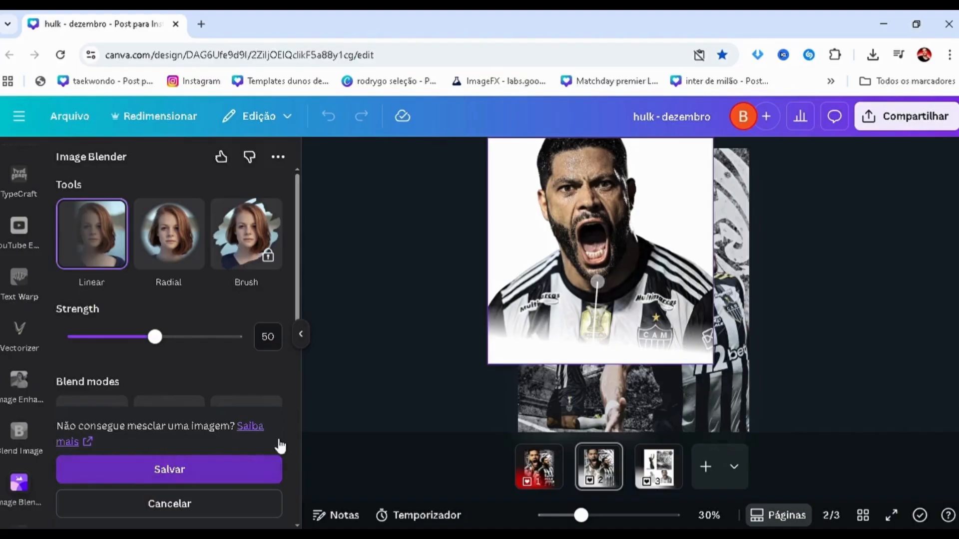
click(275, 465)
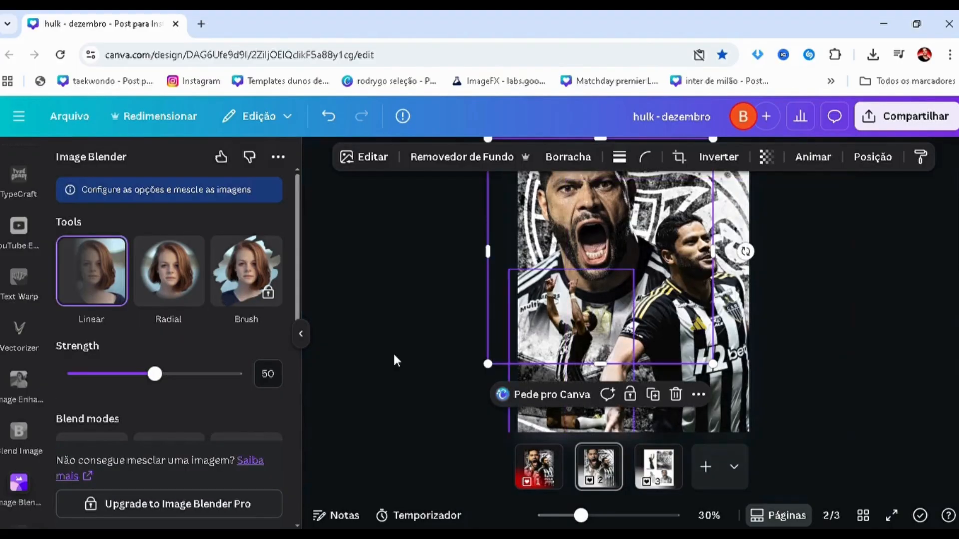
click(394, 356)
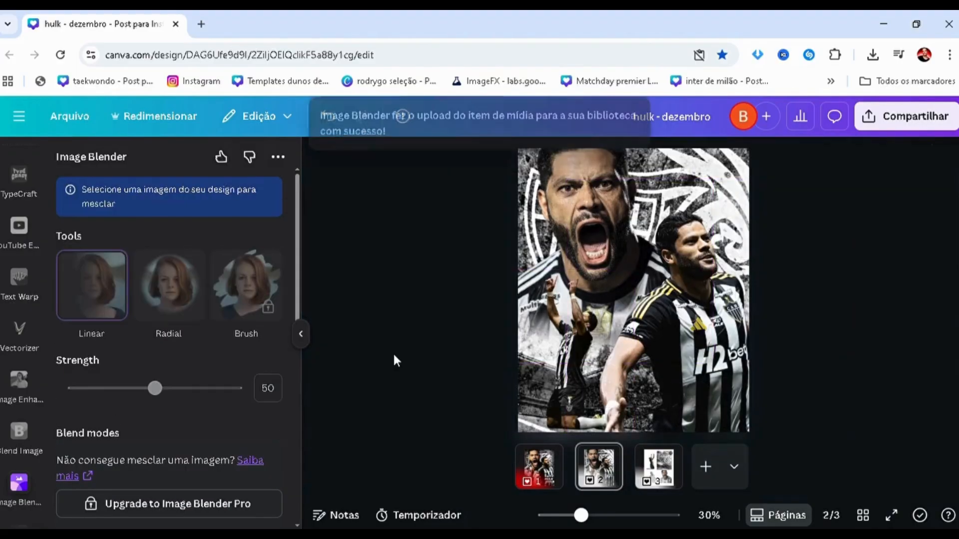
scroll(394, 356, down, 2)
scroll(395, 356, up, 1)
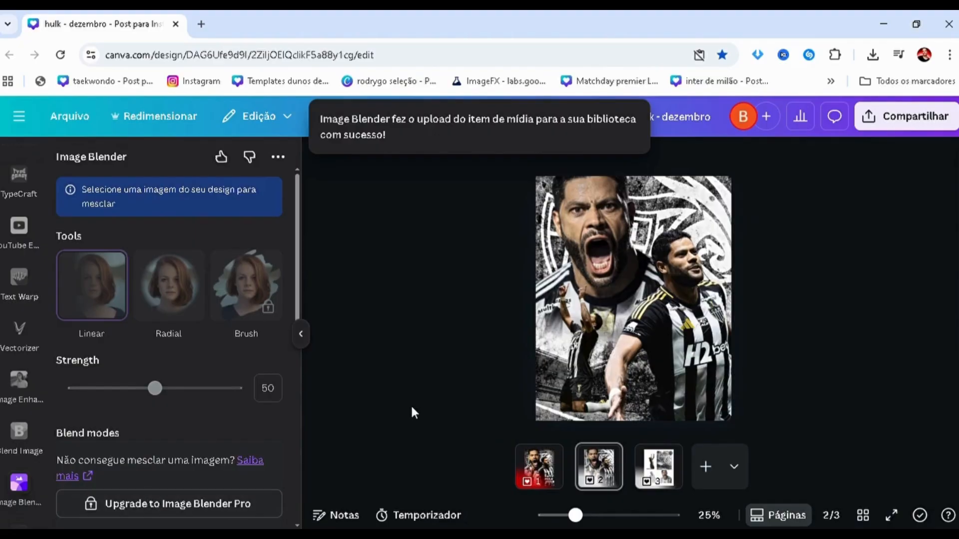
scroll(466, 328, down, 1)
scroll(466, 328, up, 2)
scroll(460, 339, down, 1)
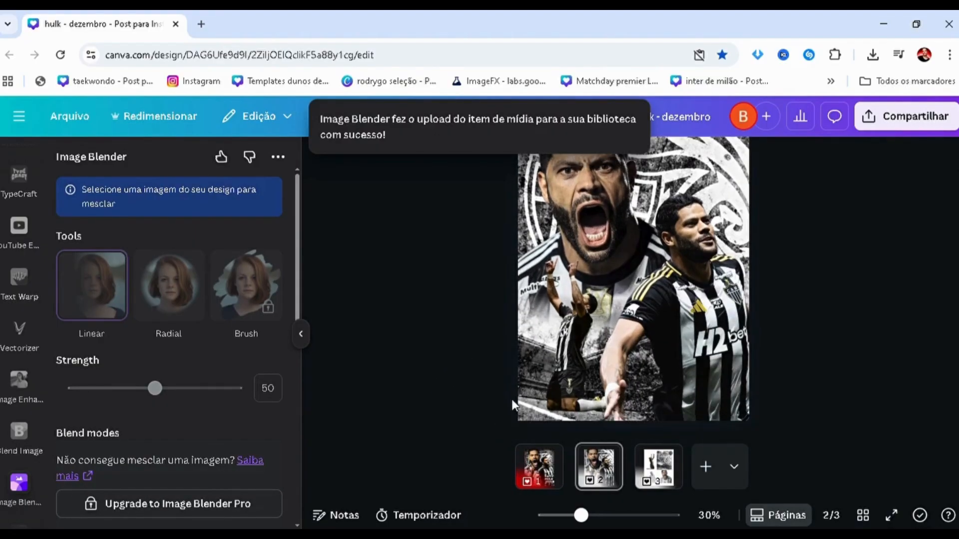
Search the graphic elements for "blur", add the thin flat black blur, and place it over the kneeling player.
click(551, 367)
scroll(25, 221, up, 5)
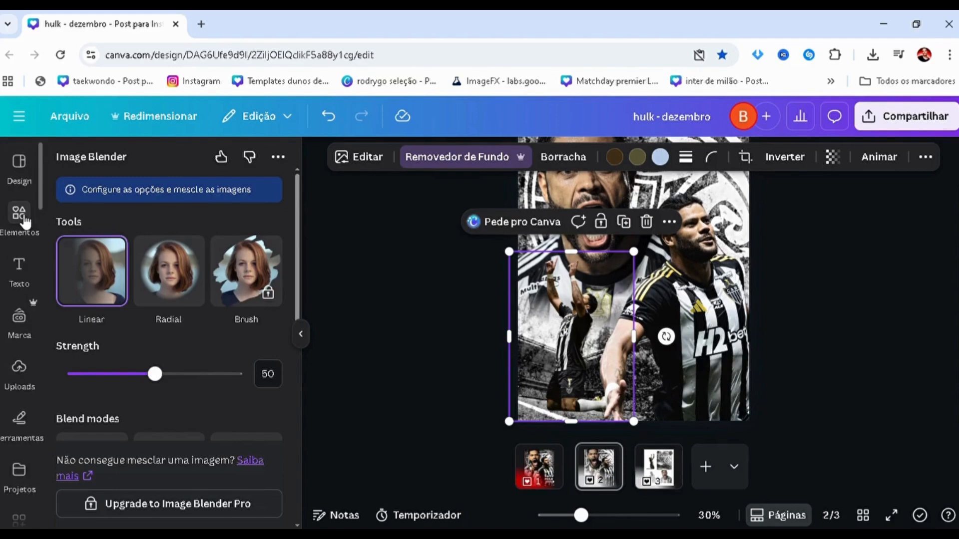
click(20, 214)
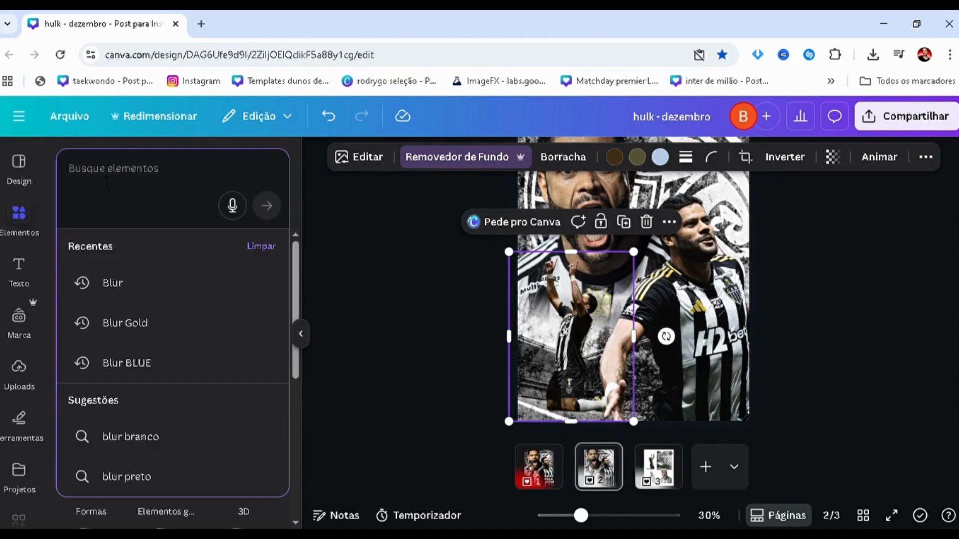
text(blur)
key(Return)
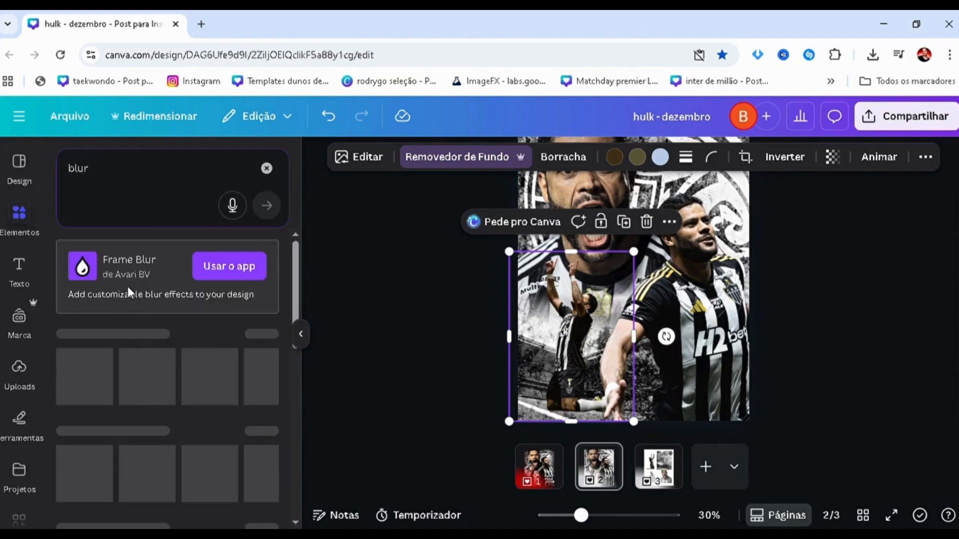
click(98, 266)
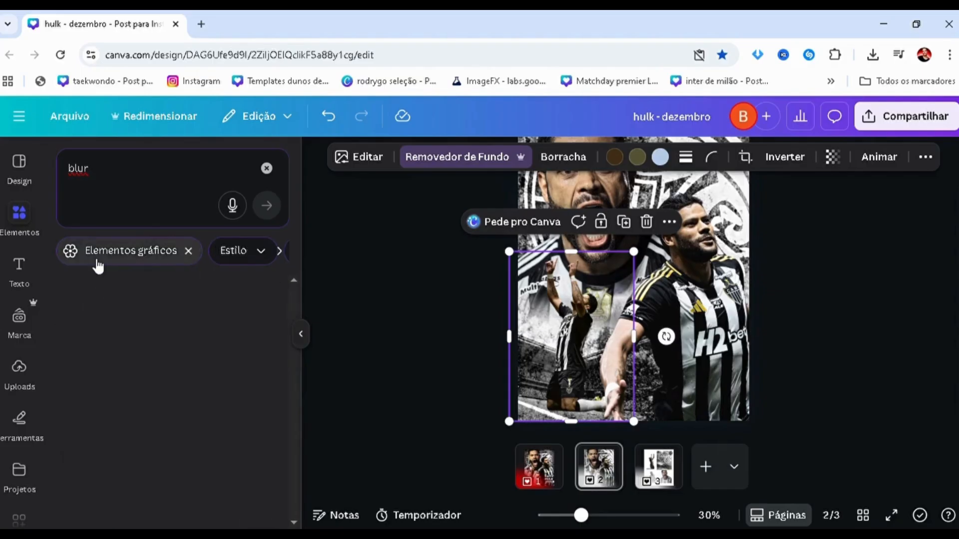
scroll(127, 456, down, 3)
click(92, 454)
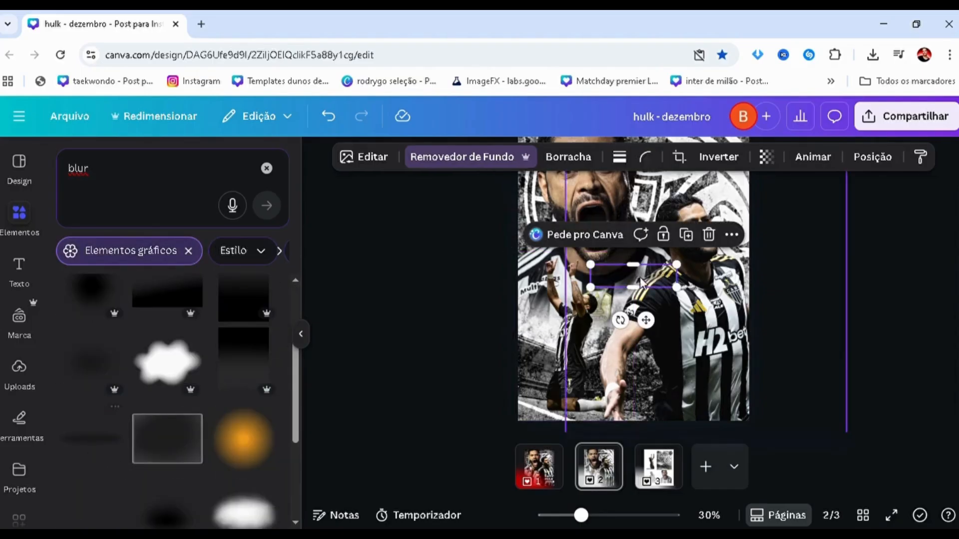
drag(622, 279, 522, 375)
scroll(545, 382, up, 3)
scroll(544, 382, up, 1)
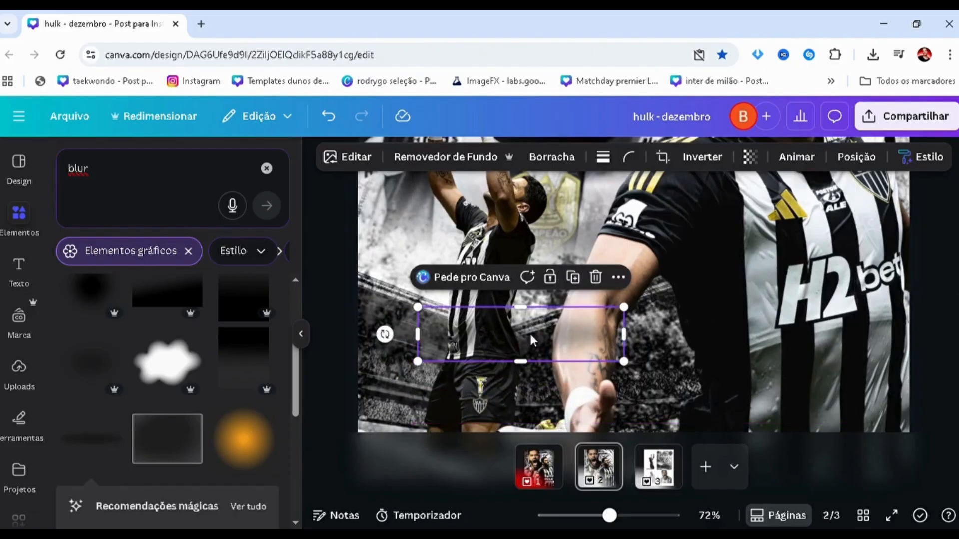
Duplicate the black blur repeatedly and stack the copies on the same spot to build a dense shadow.
key(ctrl+d)
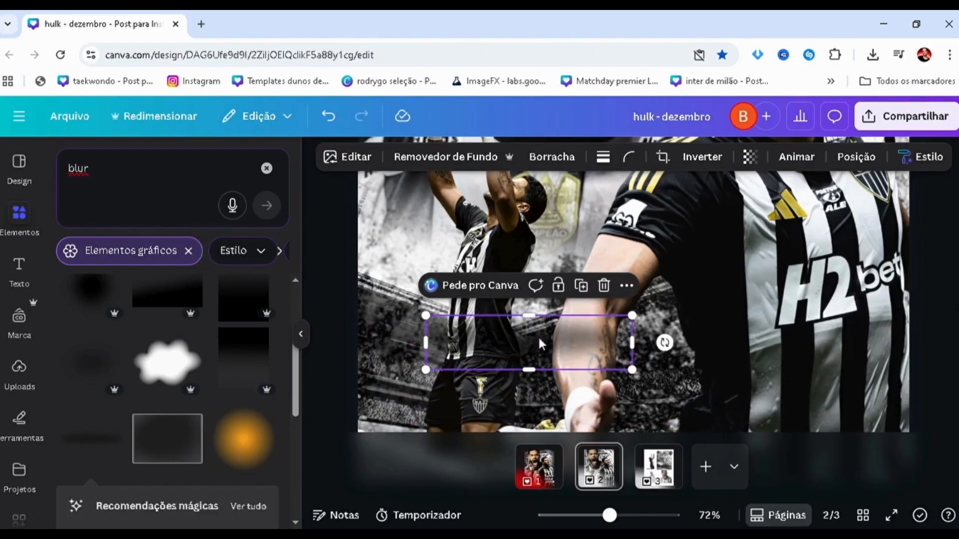
mouse_move(546, 347)
mouse_down()
mouse_move(537, 339)
mouse_move(550, 350)
mouse_move(540, 343)
mouse_move(539, 351)
mouse_up()
key(ctrl+d)
key(ctrl+d)
key(ctrl+d)
key(ctrl+d)
key(ctrl+d)
key(ctrl+d)
key(ctrl+d)
Select all the stacked black blur layers in the layer list and group them into one shadow.
key(alt+1)
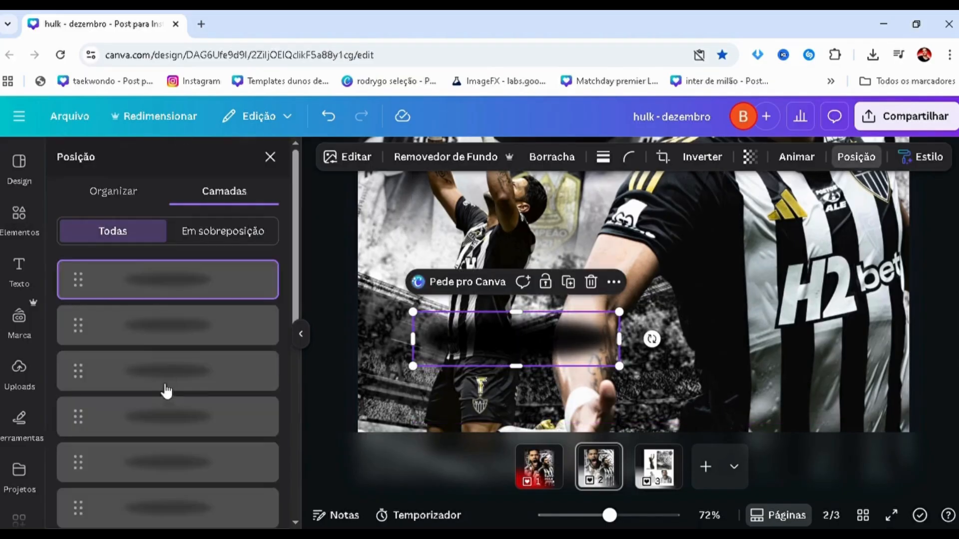
shift+click(153, 335)
shift+click(144, 372)
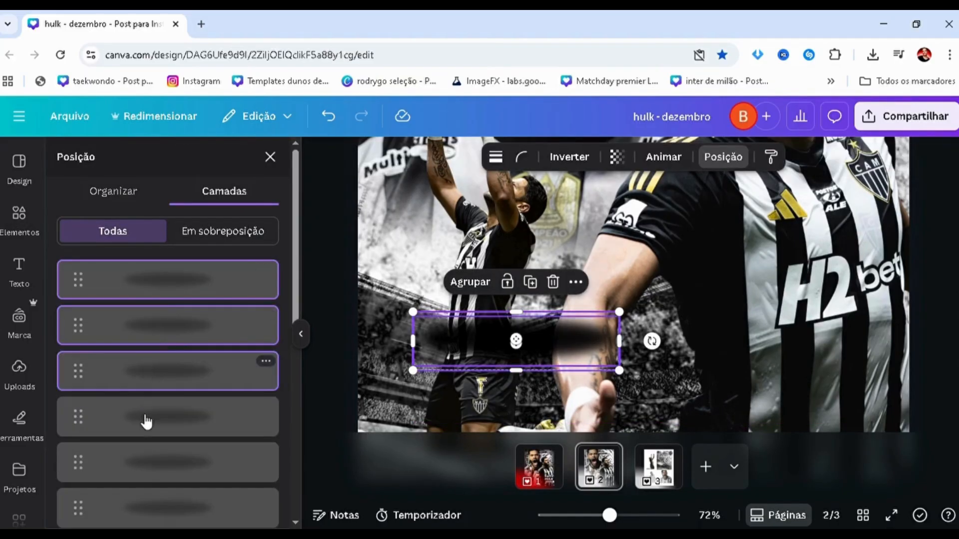
shift+click(145, 418)
shift+click(144, 462)
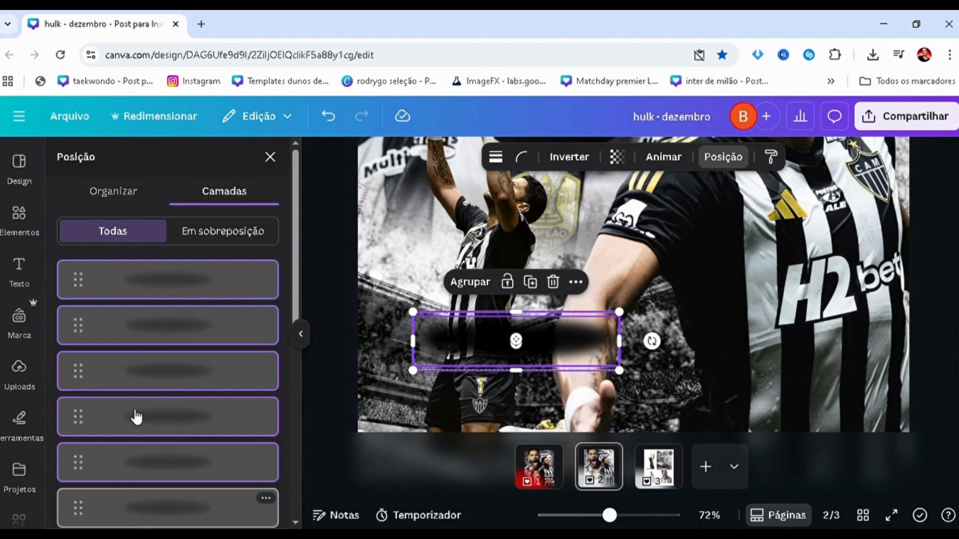
scroll(137, 440, down, 2)
shift+click(145, 433)
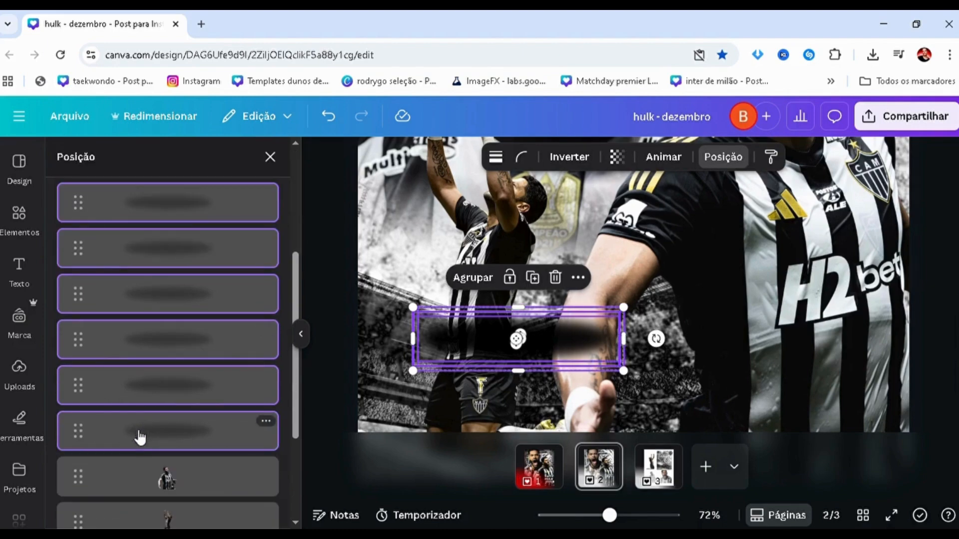
scroll(137, 445, down, 3)
scroll(140, 434, up, 8)
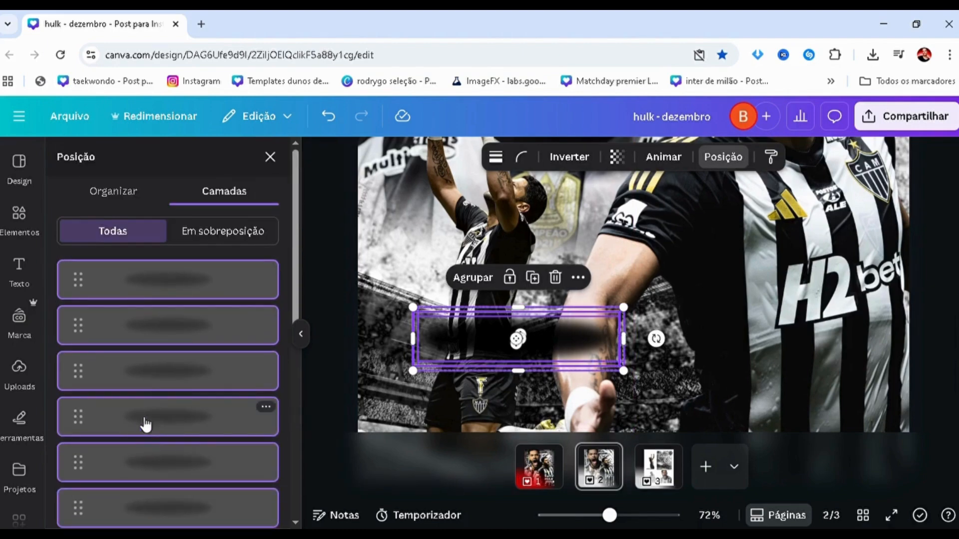
key(ctrl+g)
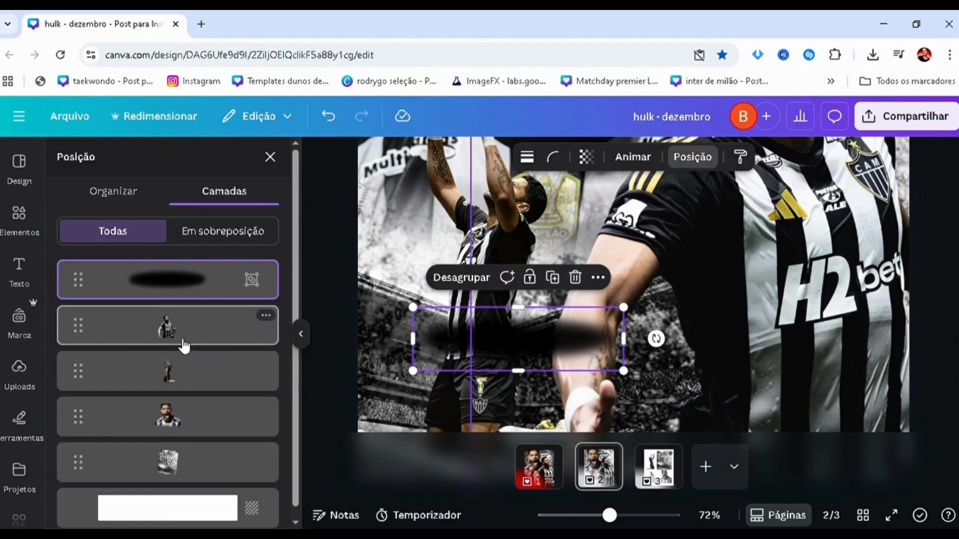
Move the shadow group directly behind the kneeling player in the layer order and position it beneath his knees and legs.
drag(186, 378, 181, 410)
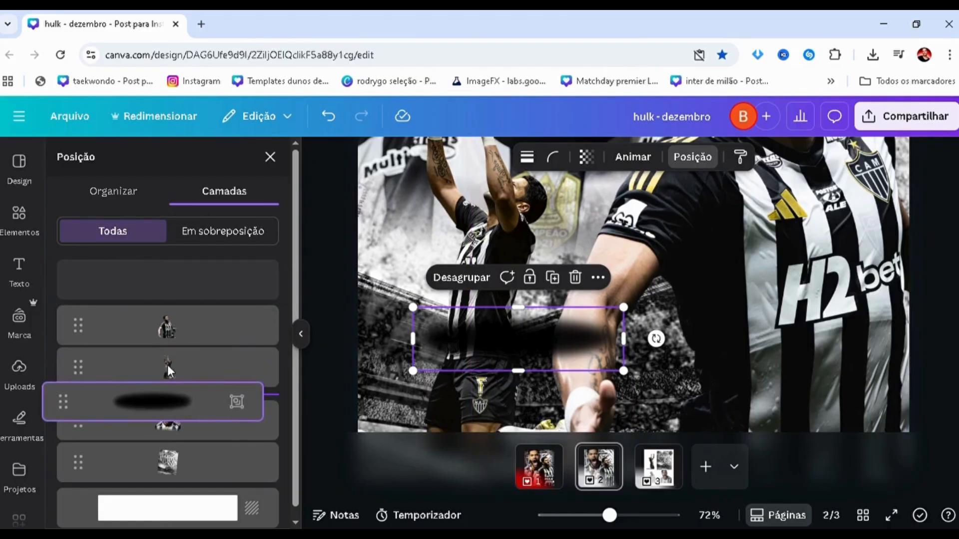
drag(169, 371, 154, 331)
drag(482, 334, 474, 390)
scroll(445, 389, up, 5)
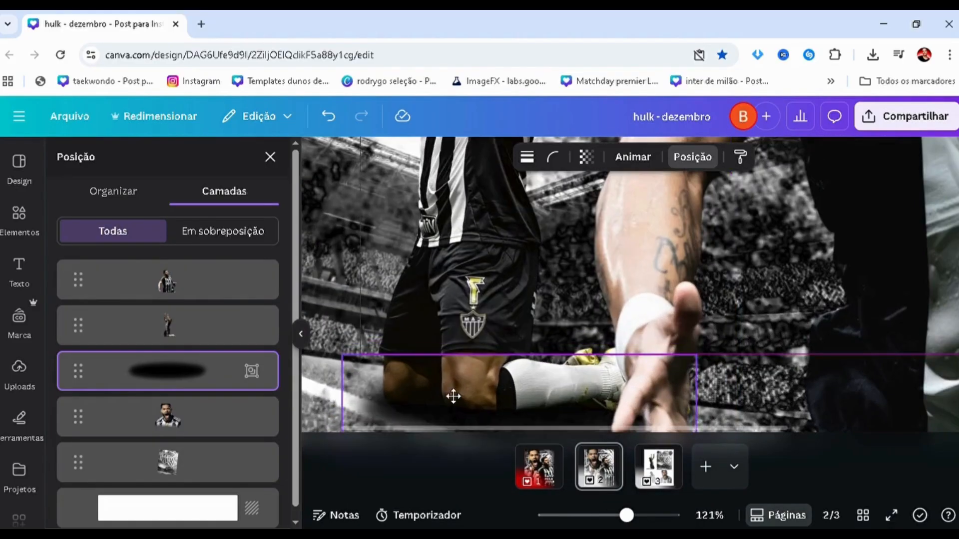
scroll(445, 388, down, 5)
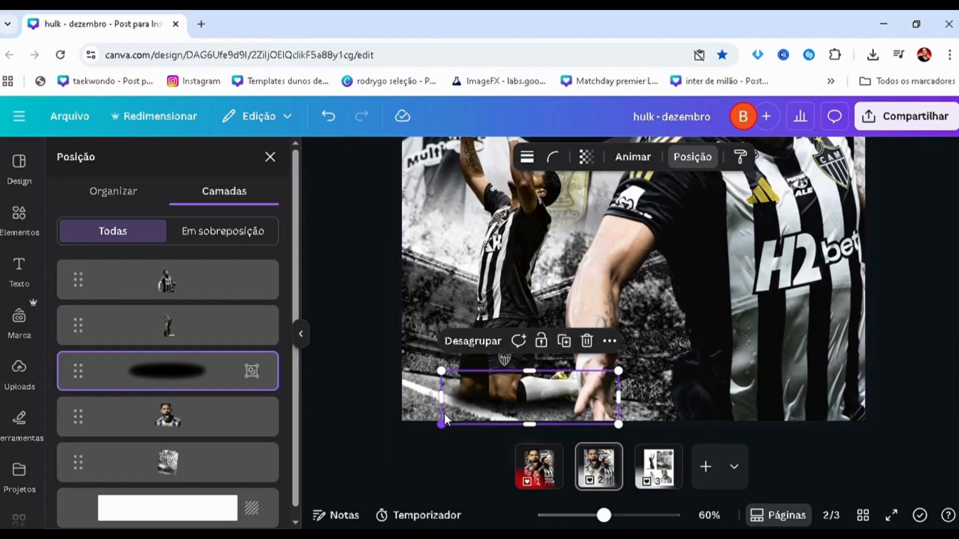
Duplicate the shadow group, move the copy behind the kneeling player, and align it beneath his knees.
key(ctrl+d)
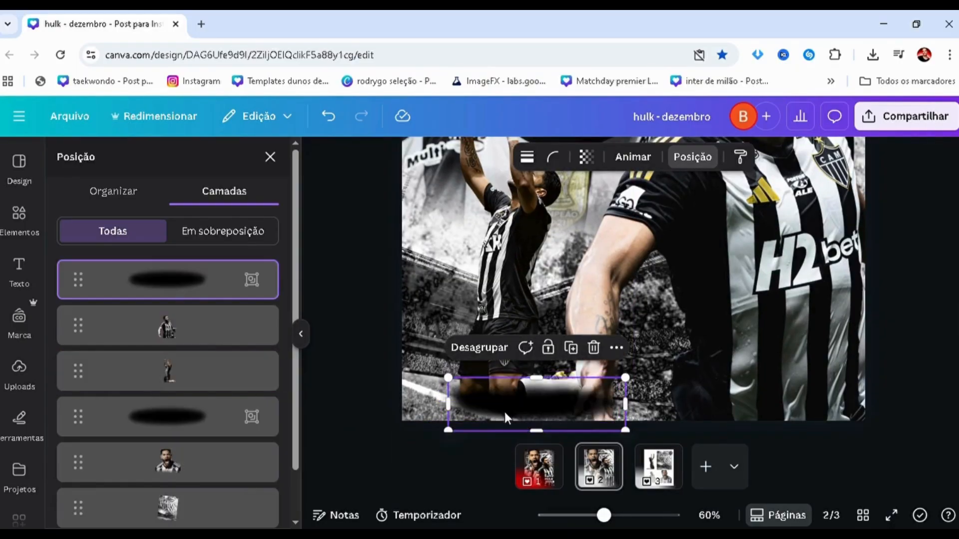
drag(507, 415, 502, 411)
drag(180, 281, 190, 373)
drag(470, 388, 473, 395)
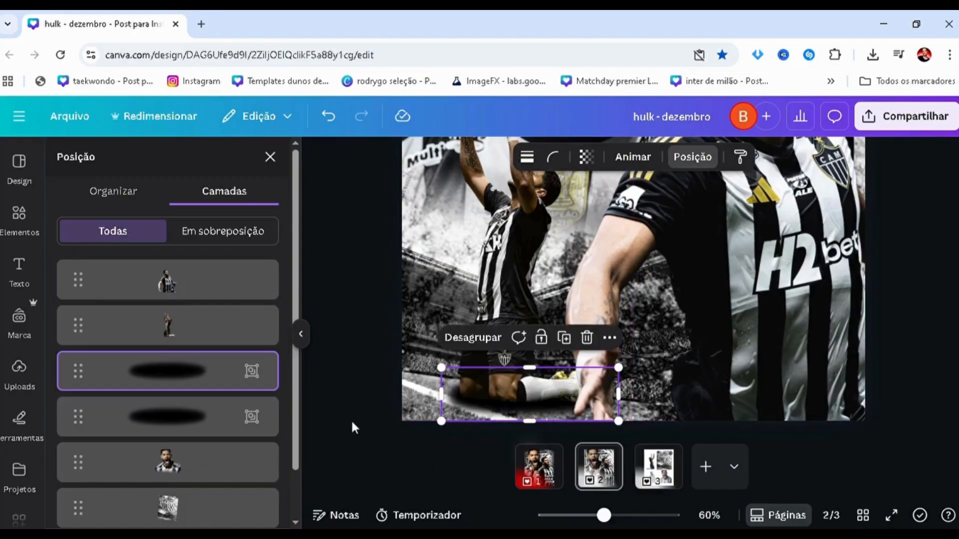
click(343, 398)
scroll(343, 398, down, 3)
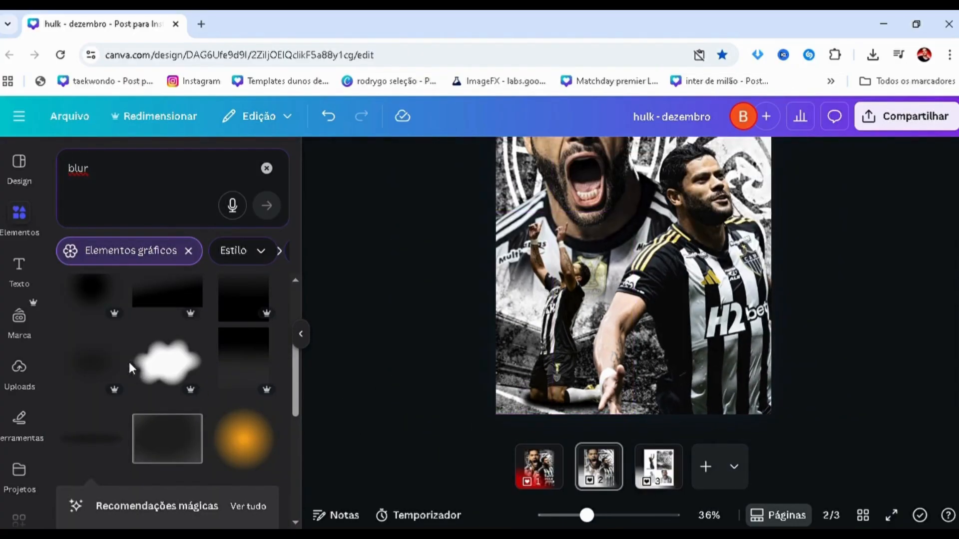
Lower the opacity of the upper shadow group beneath the kneeling player to soften the shadow.
key(alt+1)
click(139, 370)
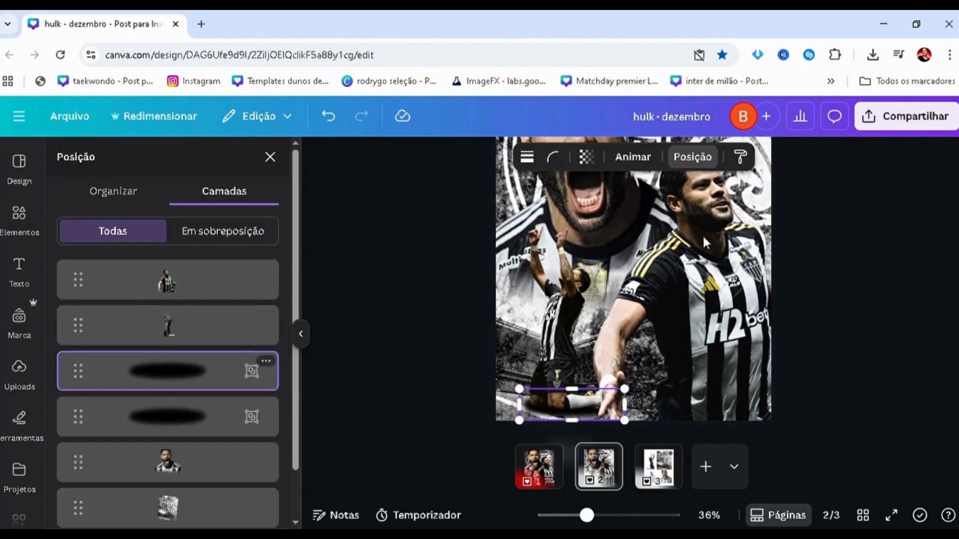
click(586, 157)
mouse_move(547, 218)
mouse_down()
mouse_move(482, 220)
mouse_move(595, 221)
mouse_move(549, 217)
mouse_up()
click(392, 325)
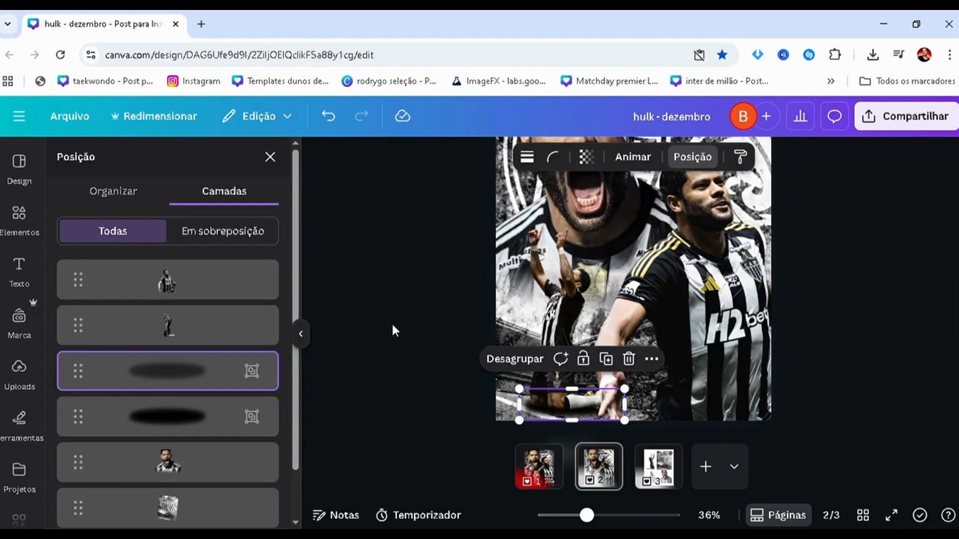
scroll(428, 391, up, 3)
scroll(432, 361, down, 3)
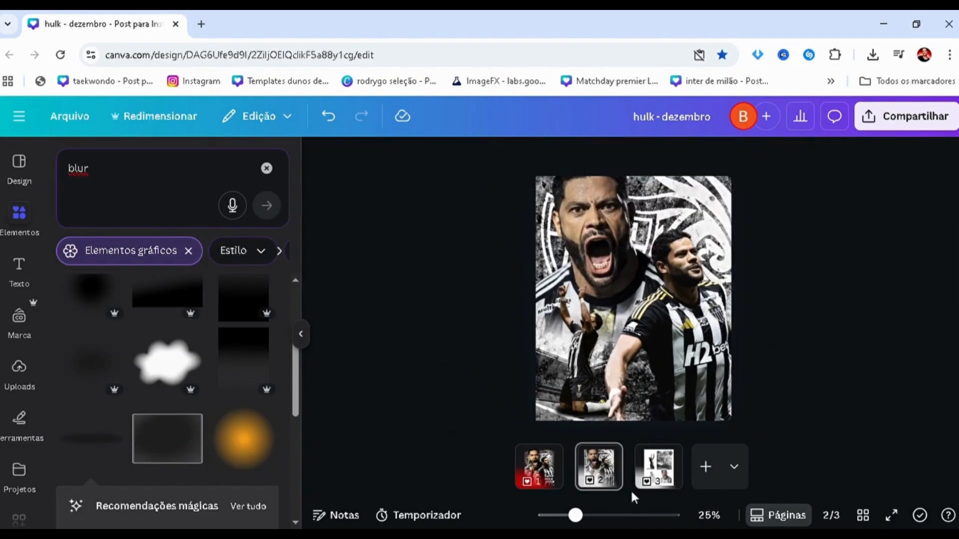
Copy the club crest with the yellow star from page 3 into the upper-right corner of the page 2 poster.
click(644, 483)
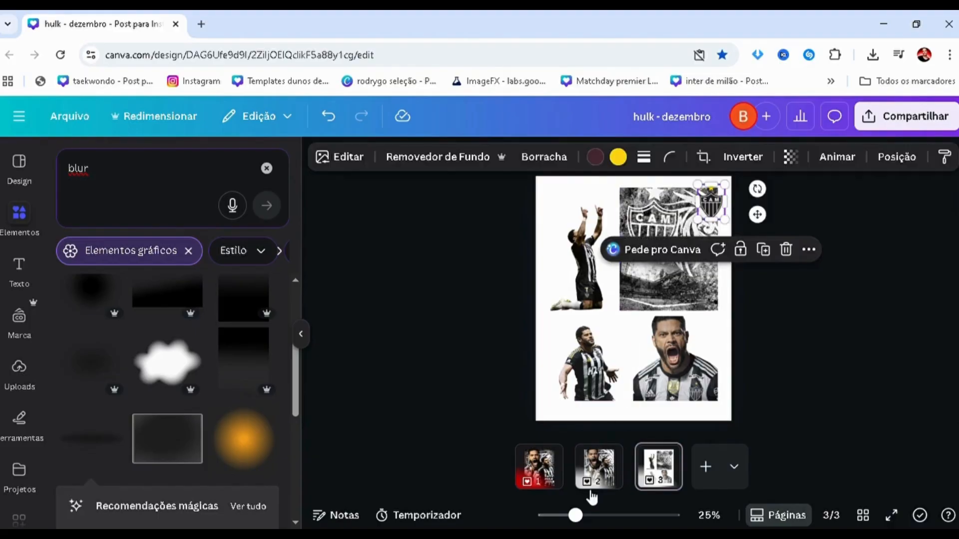
click(595, 486)
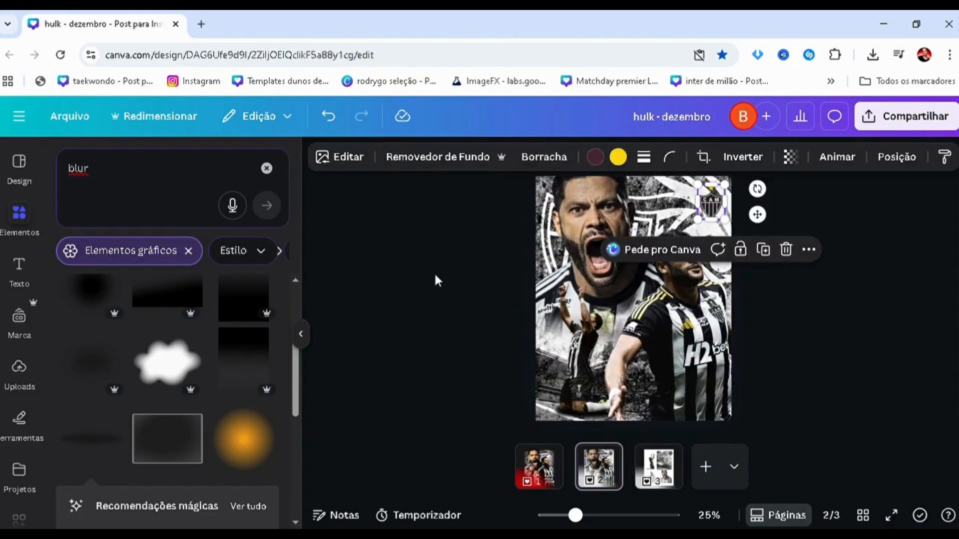
click(434, 272)
scroll(437, 280, up, 5)
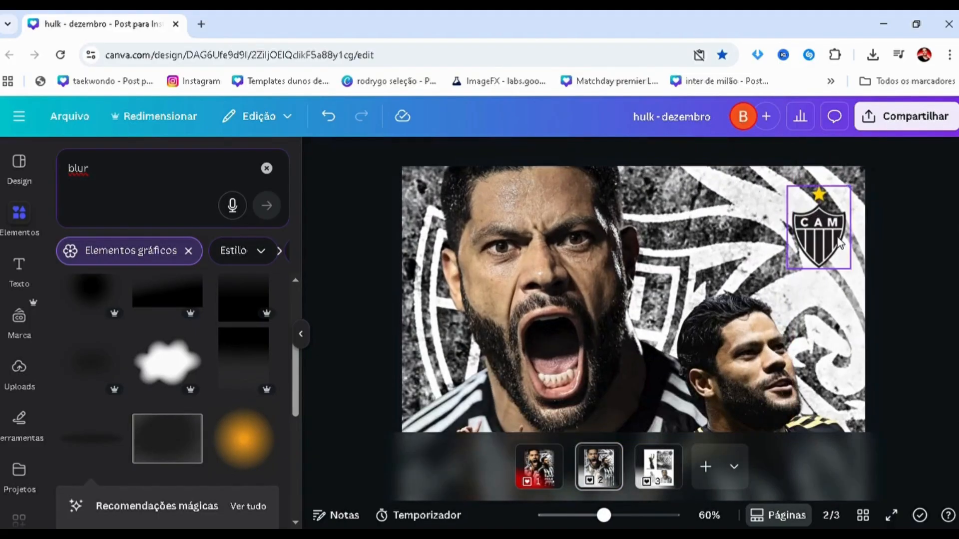
scroll(843, 235, up, 5)
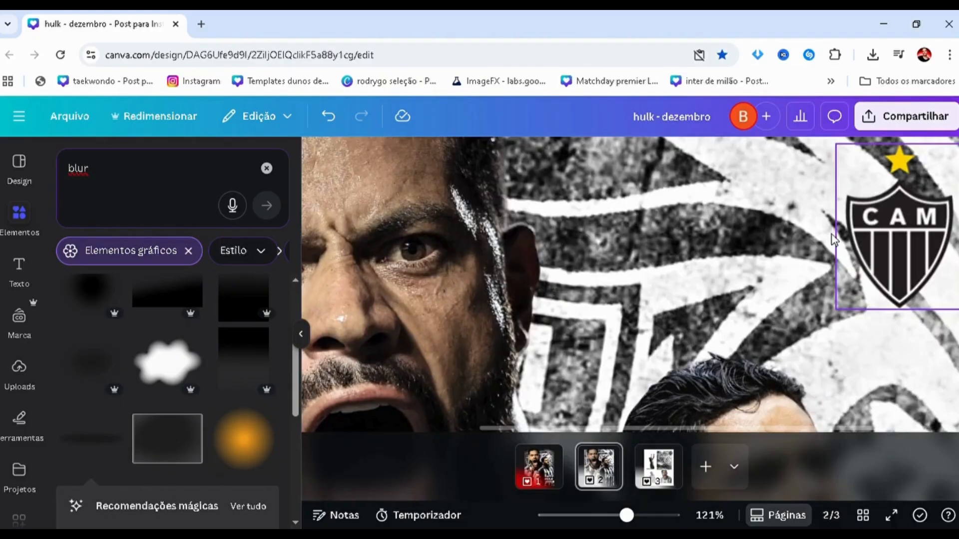
scroll(832, 235, down, 8)
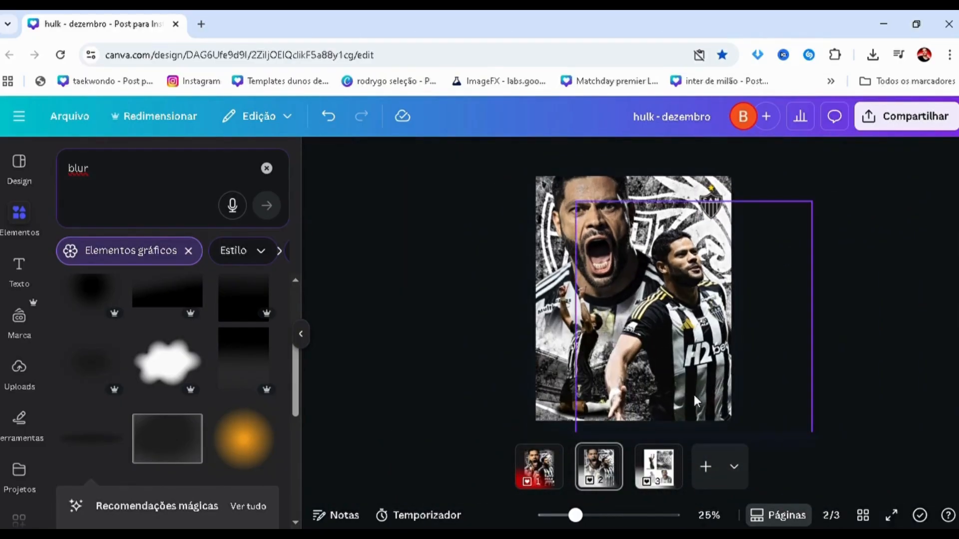
Check the page 1 poster, add a square shape to page 2, and search the elements for "quadrado".
click(267, 168)
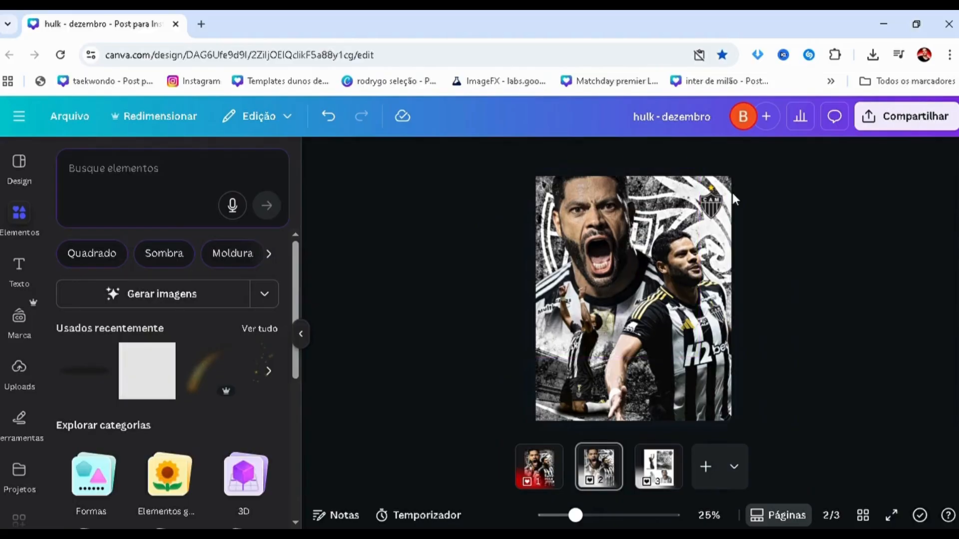
click(552, 484)
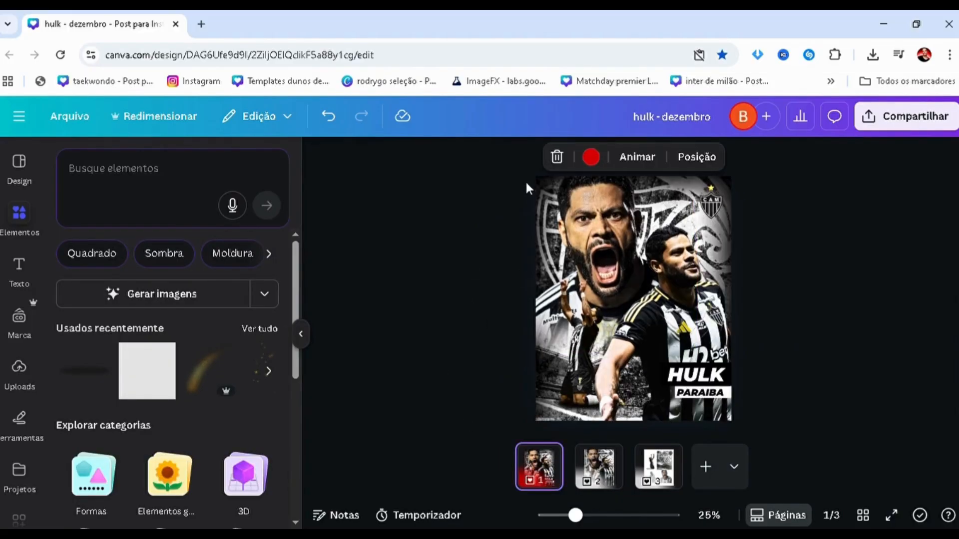
click(614, 484)
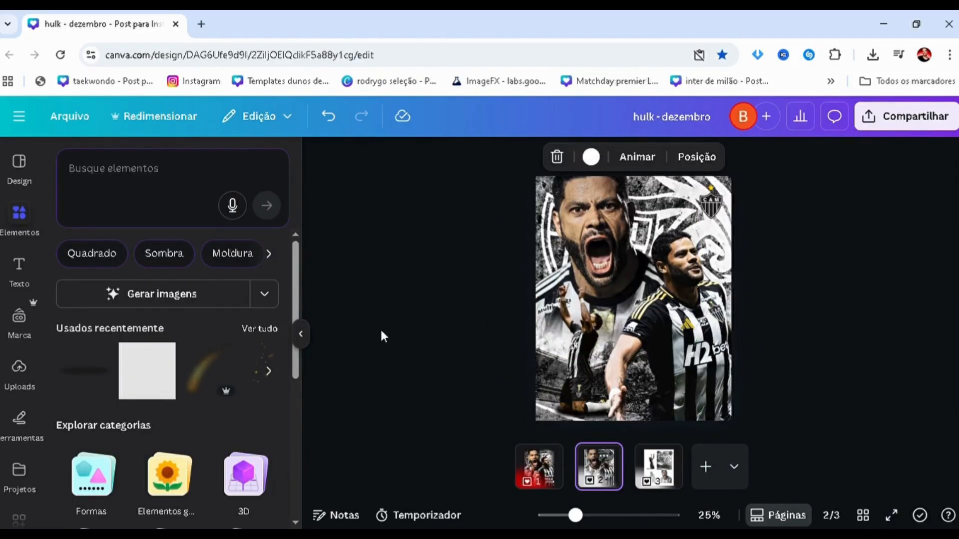
click(146, 395)
click(117, 219)
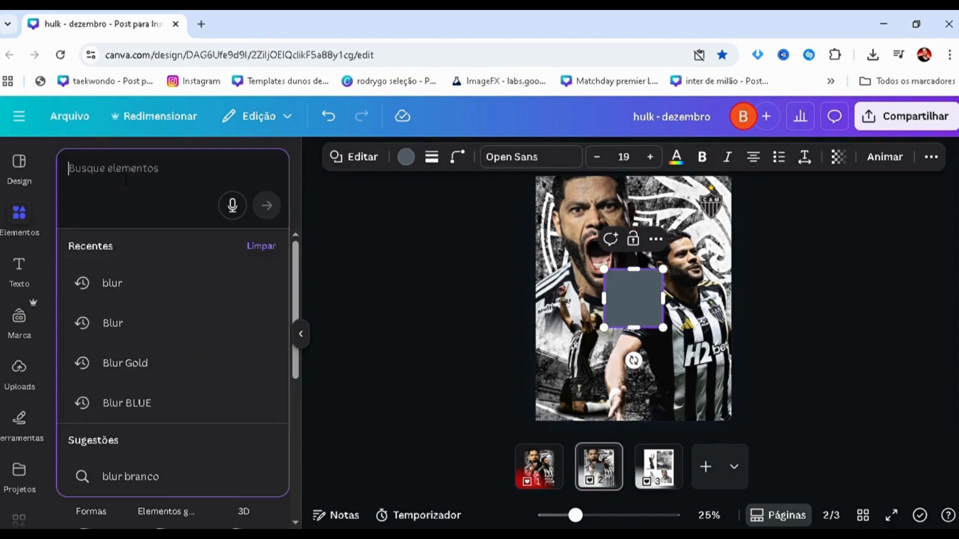
text(quadrado)
key(Return)
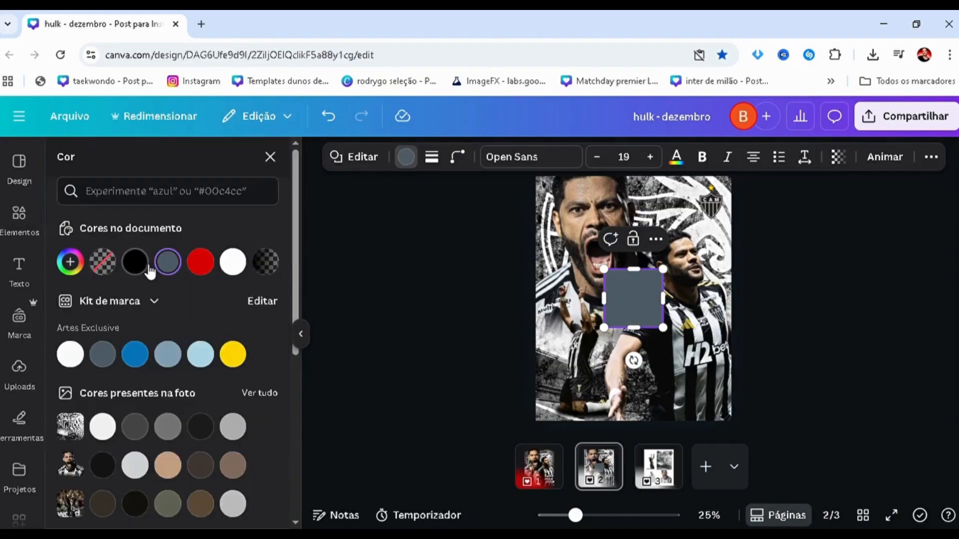
Fill the square with a linear gradient running from solid black to black at 0% opacity.
click(135, 261)
click(70, 262)
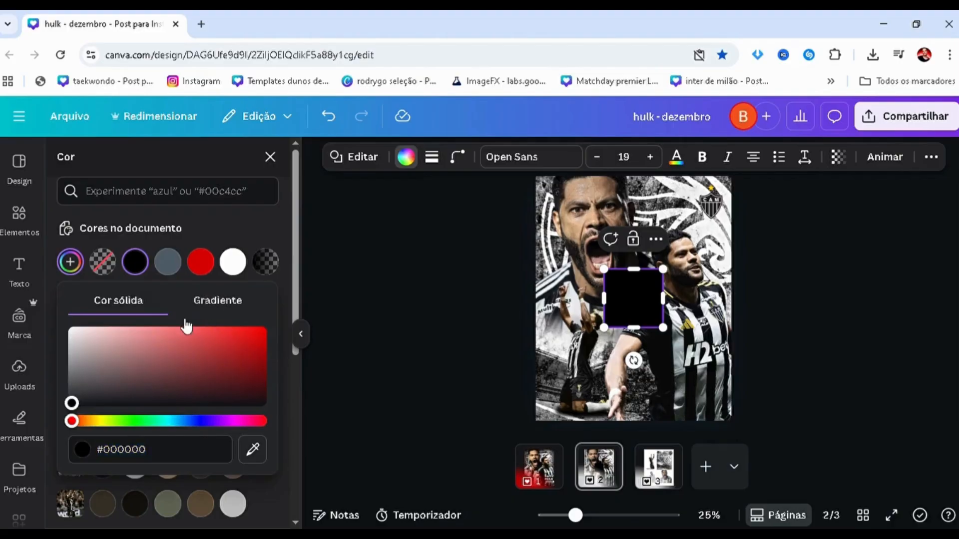
click(216, 300)
click(115, 365)
drag(166, 256, 54, 312)
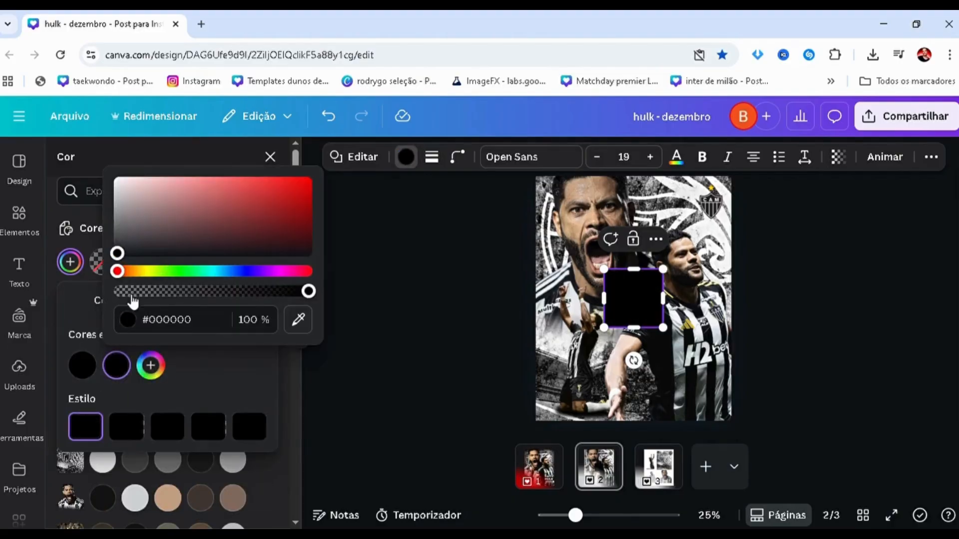
drag(124, 299, 79, 253)
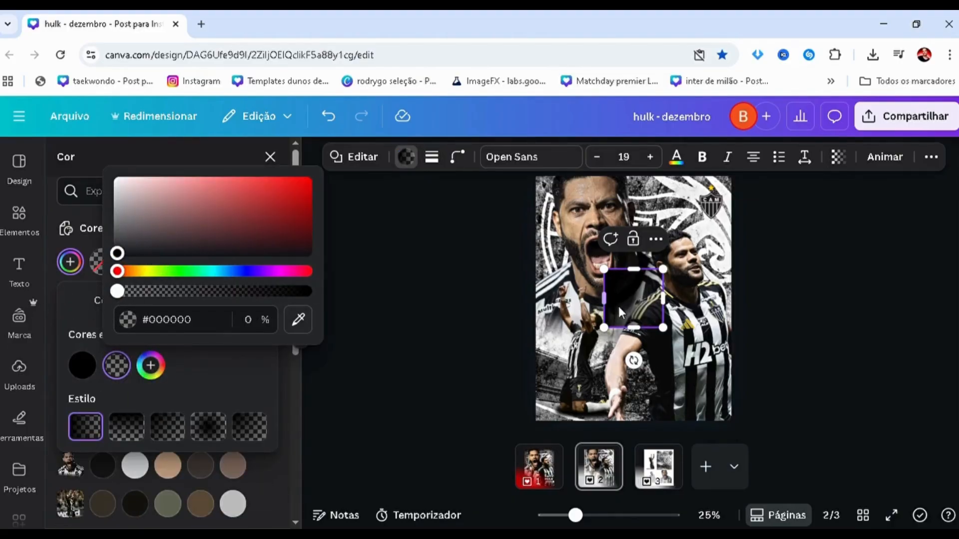
Place the gradient square along the poster's left edge, layered behind the players and above the background, and stretch it to full height.
drag(621, 312, 540, 219)
key(alt+1)
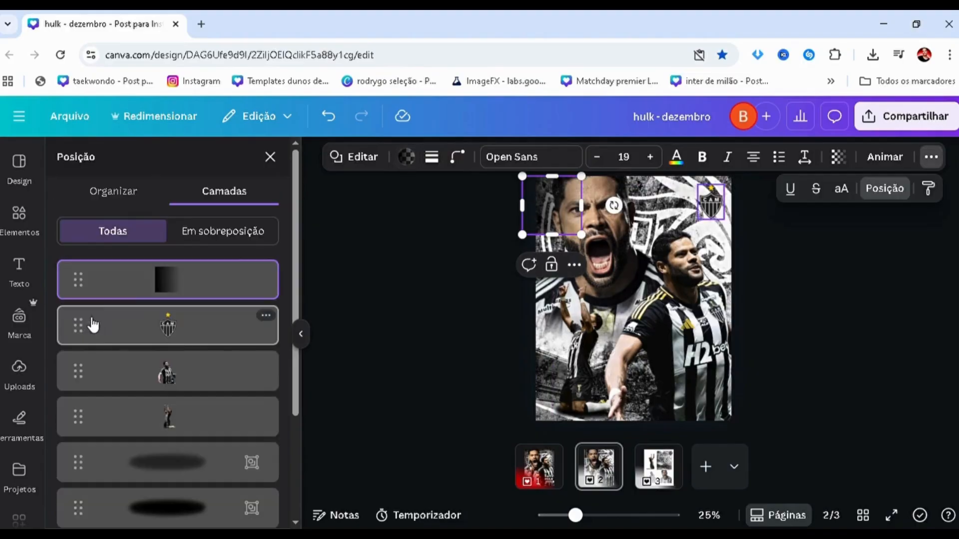
drag(133, 292, 115, 451)
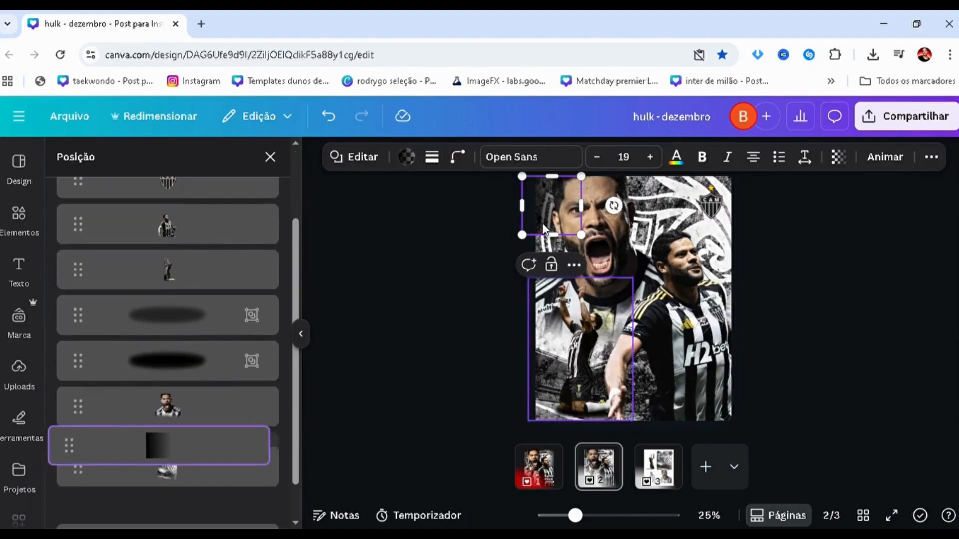
drag(550, 235, 523, 422)
Duplicate the gradient strip onto the right edge and the top edge, rotating each copy so it fades inward.
drag(529, 365, 717, 330)
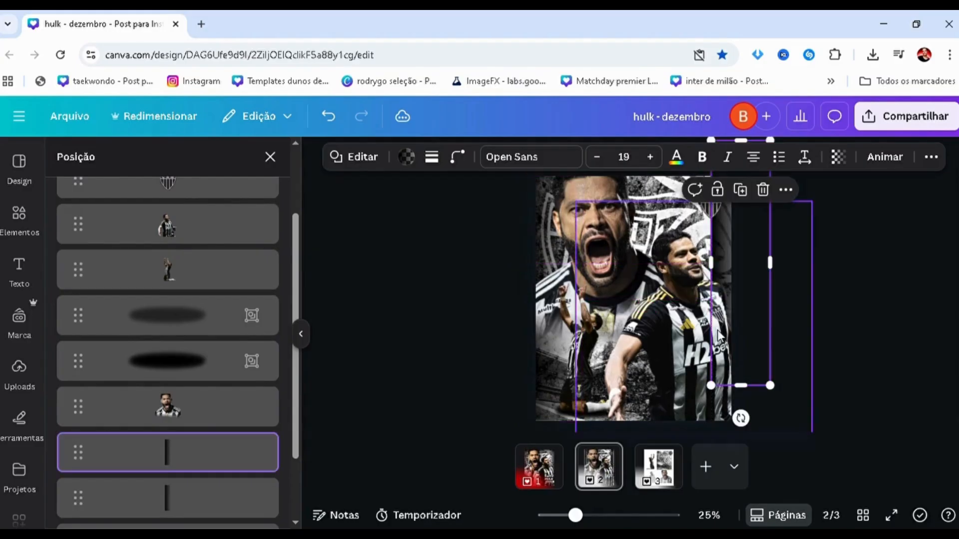
drag(741, 418, 747, 212)
drag(732, 290, 617, 264)
drag(549, 256, 622, 320)
drag(600, 273, 597, 201)
Duplicate the top gradient, flip it by rotation, and fit it as a thinner strip along the poster's bottom edge.
alt+drag(548, 206, 555, 339)
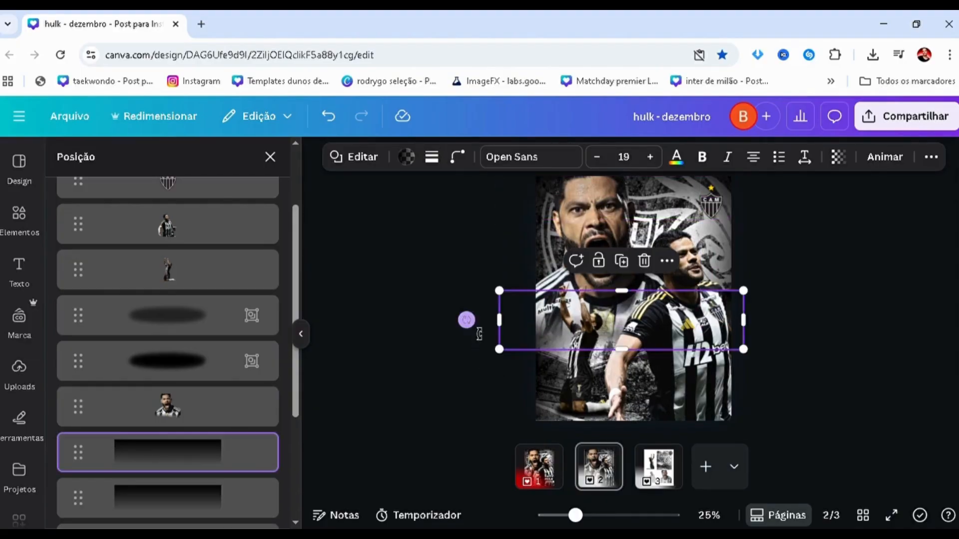
drag(469, 323, 737, 325)
drag(524, 321, 540, 415)
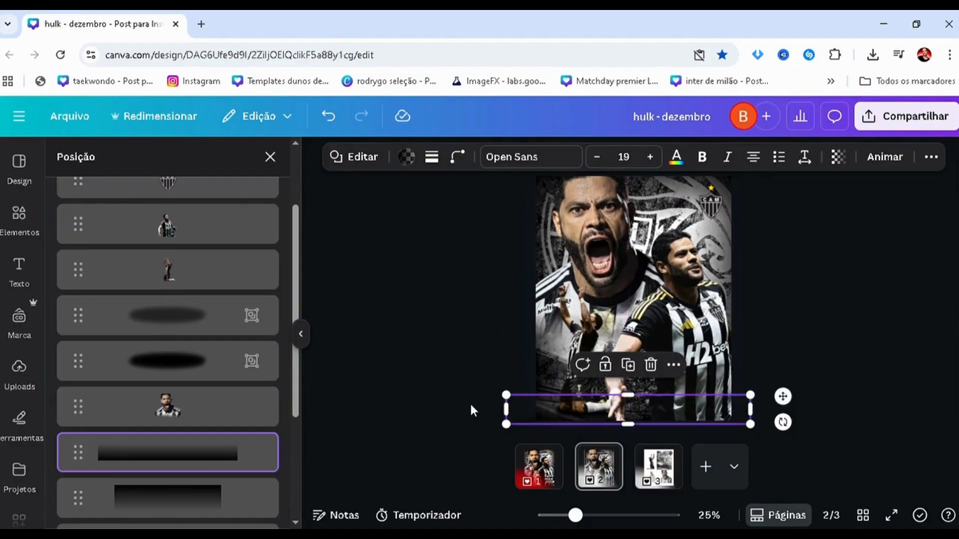
click(467, 402)
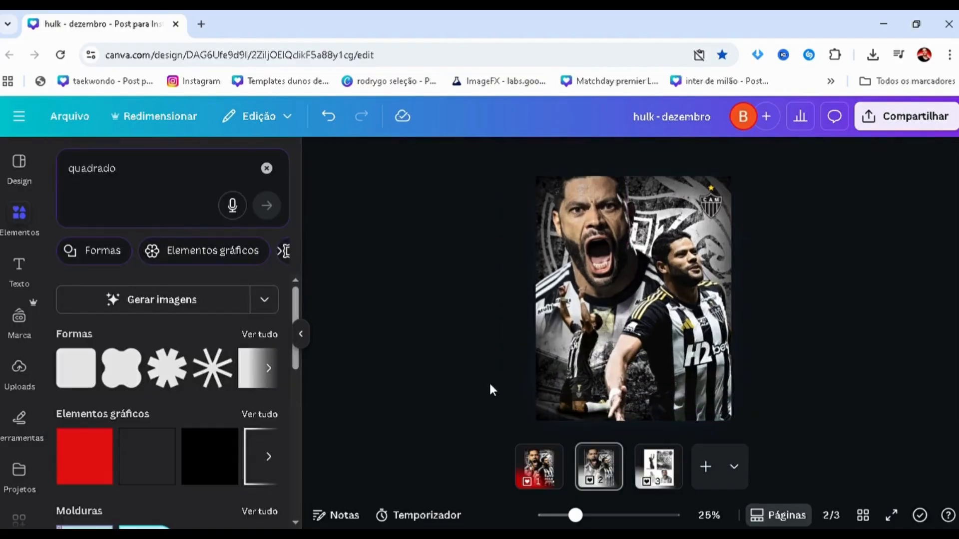
scroll(437, 325, down, 1)
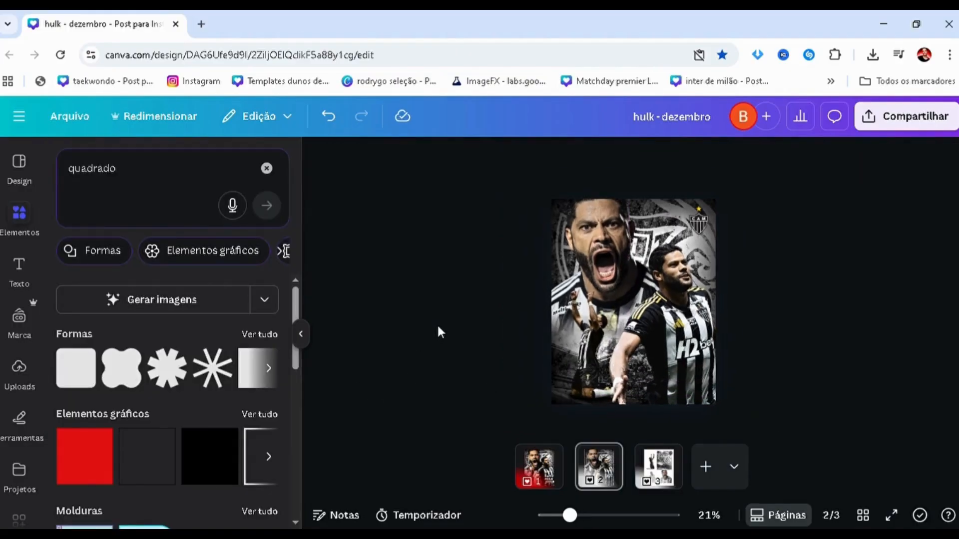
scroll(438, 326, up, 1)
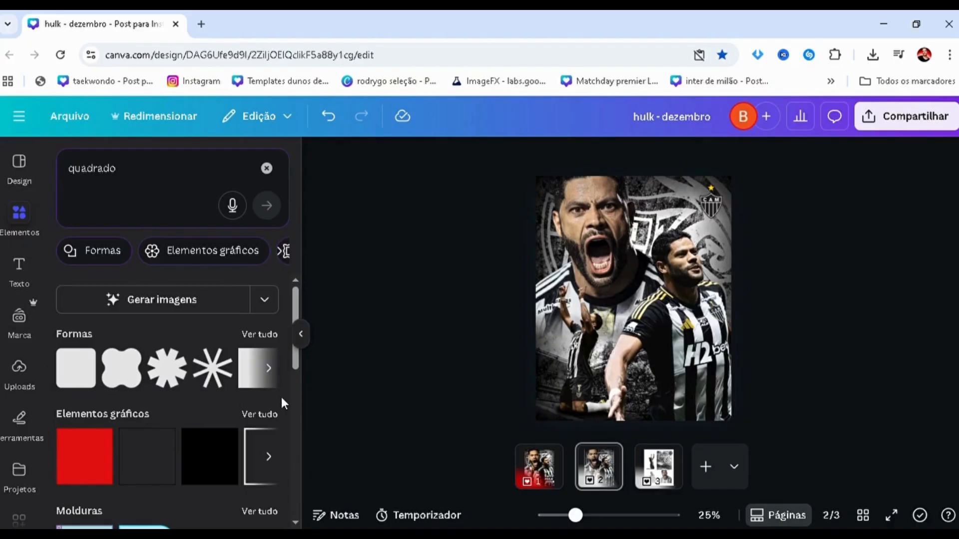
Add a rectangle across the front player's lower shirt at the poster's right edge and colour it black.
key(r)
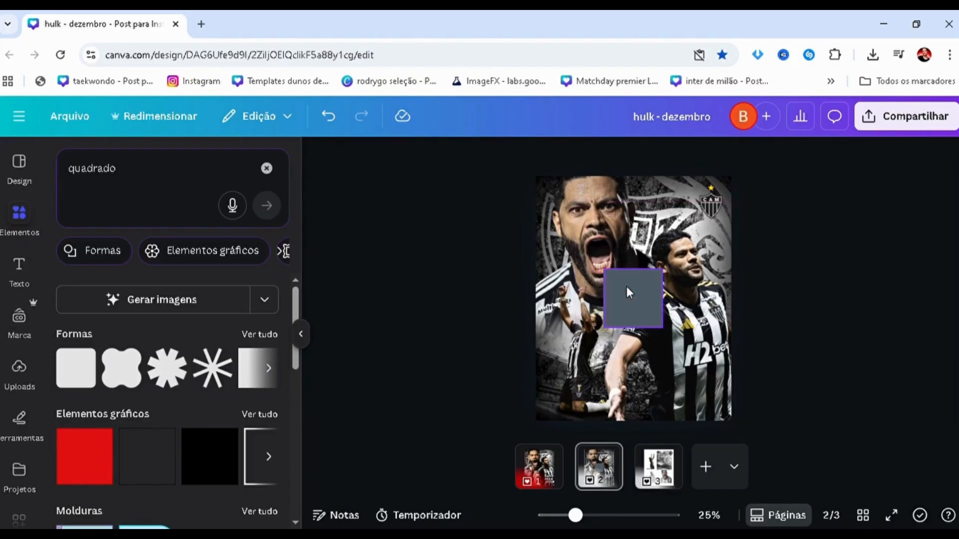
drag(627, 292, 725, 388)
scroll(711, 392, up, 2)
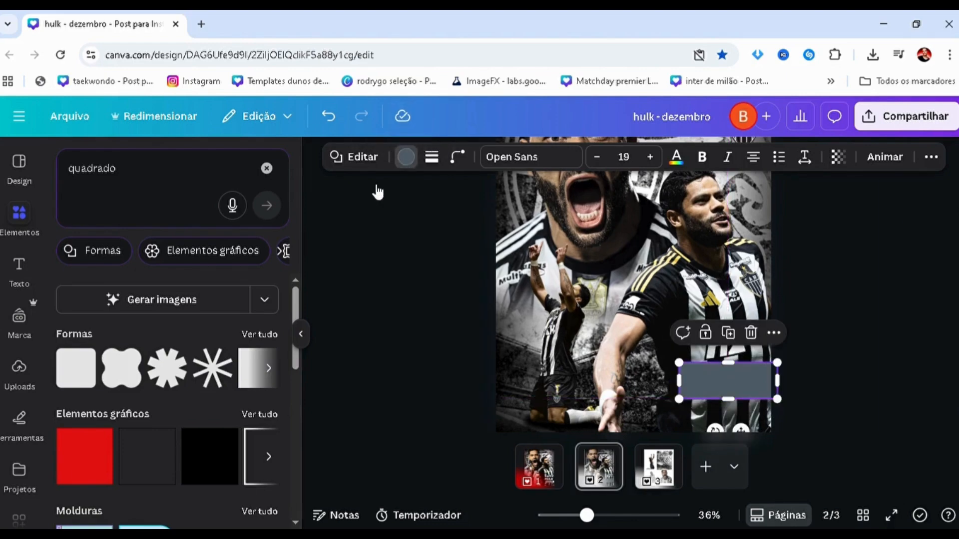
click(406, 157)
click(135, 274)
click(547, 477)
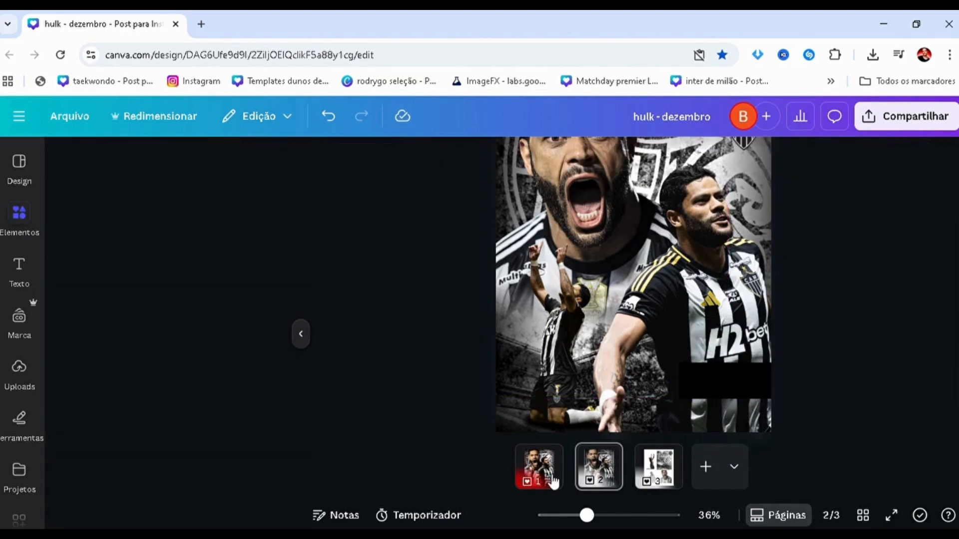
Duplicate the black rectangle directly below itself, colour the copy white, and make it narrower and shorter.
click(721, 376)
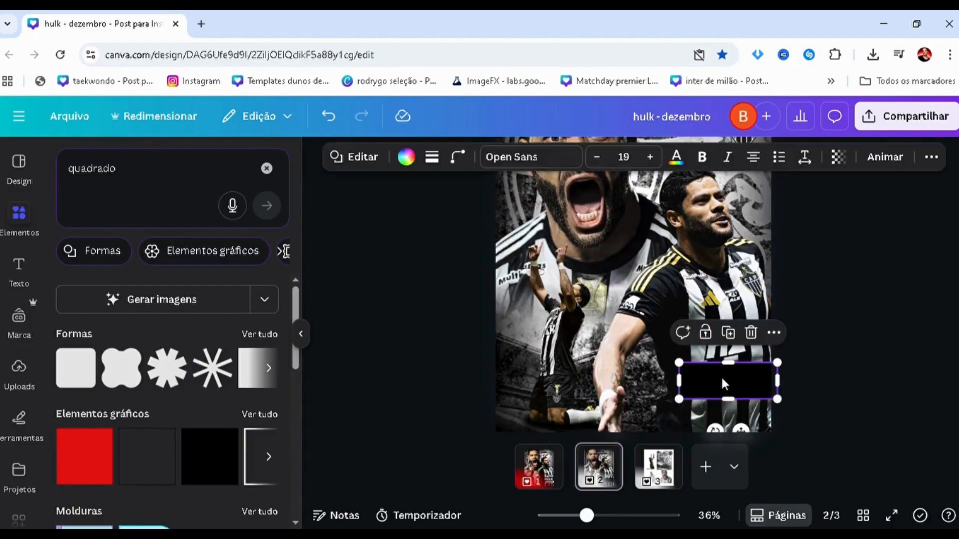
scroll(811, 385, up, 3)
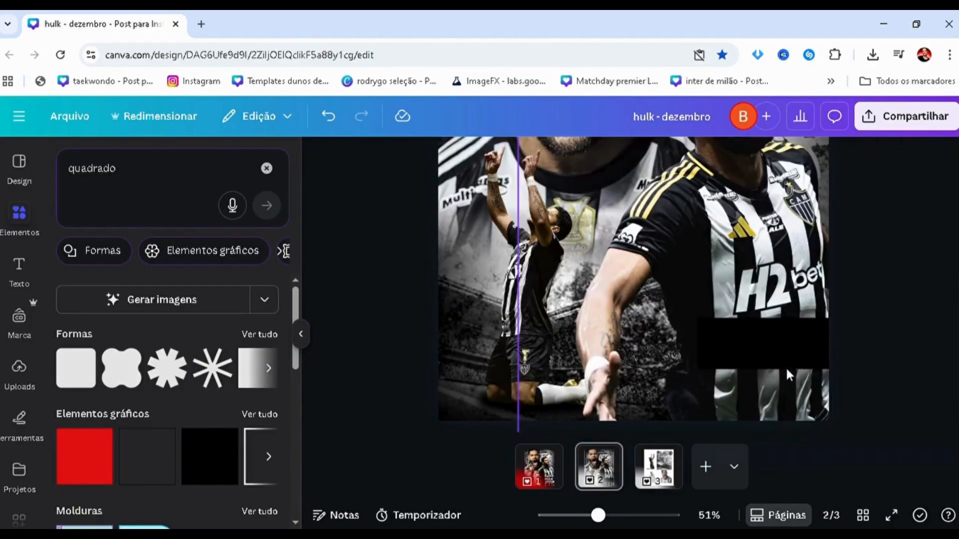
drag(775, 340, 771, 391)
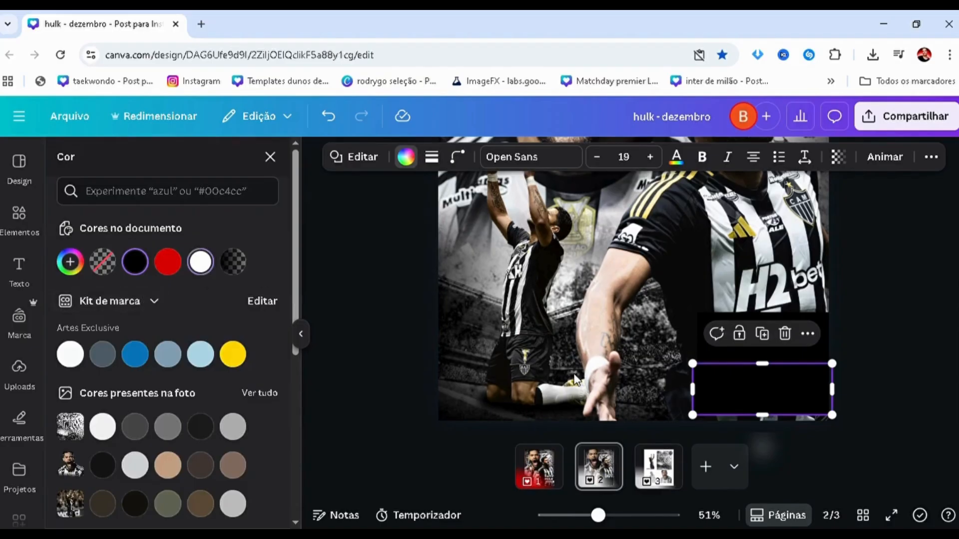
click(200, 262)
mouse_move(715, 422)
mouse_down()
mouse_move(748, 393)
mouse_move(732, 417)
mouse_move(724, 407)
mouse_up()
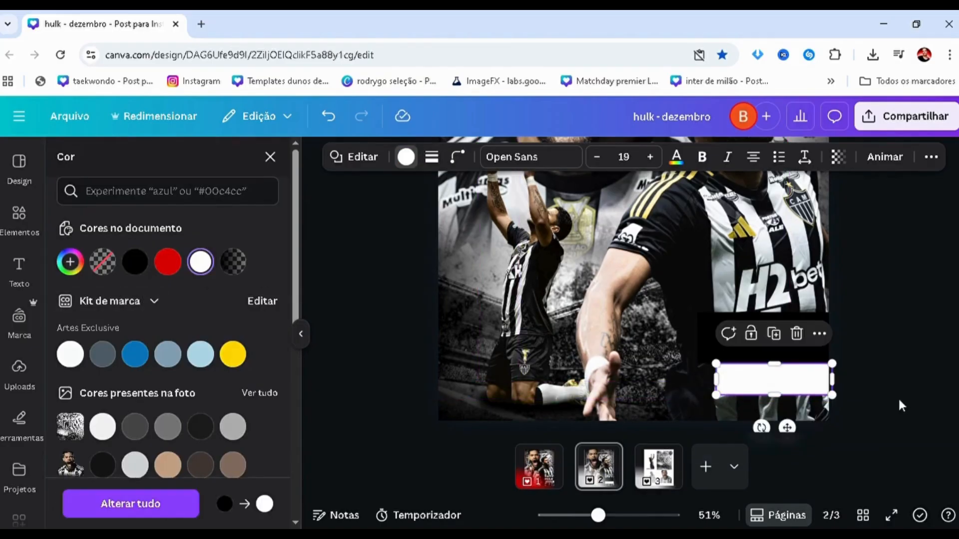
click(891, 394)
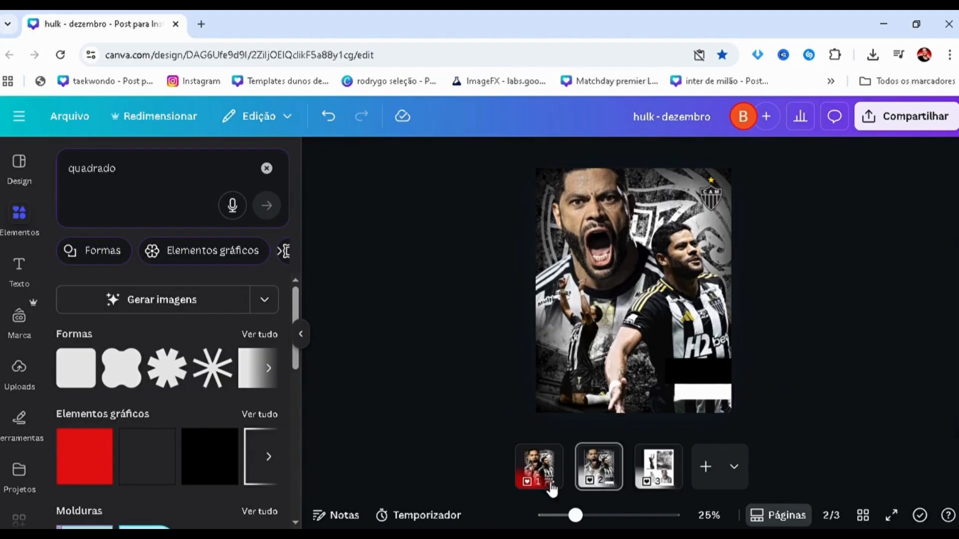
Add a title text box to the page 2 poster and set its font to Montserrat in the Preto weight.
click(550, 487)
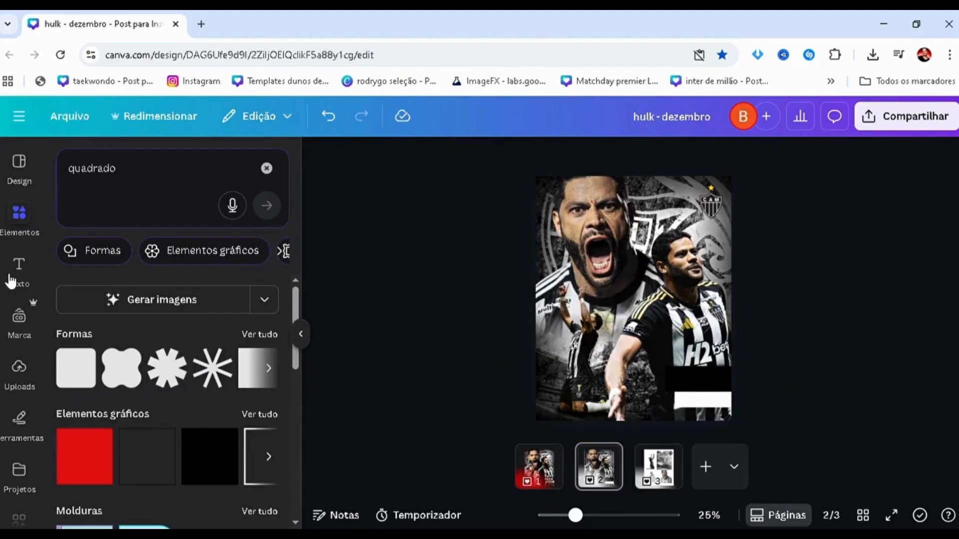
click(11, 281)
click(129, 345)
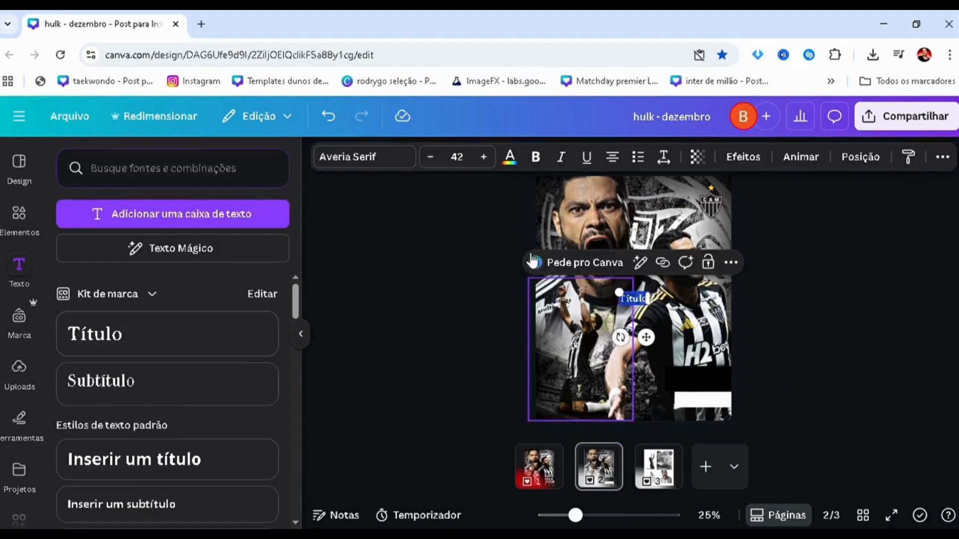
click(349, 175)
click(633, 300)
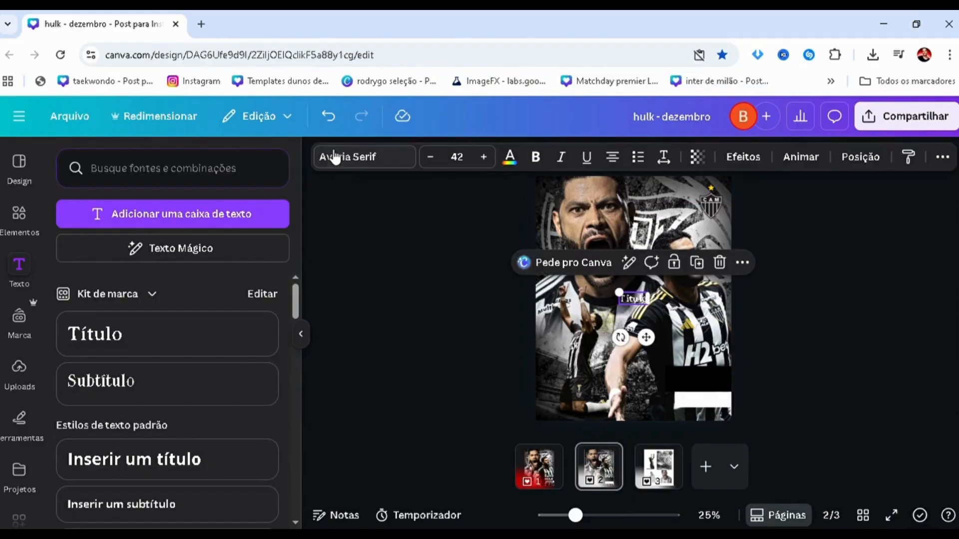
click(335, 158)
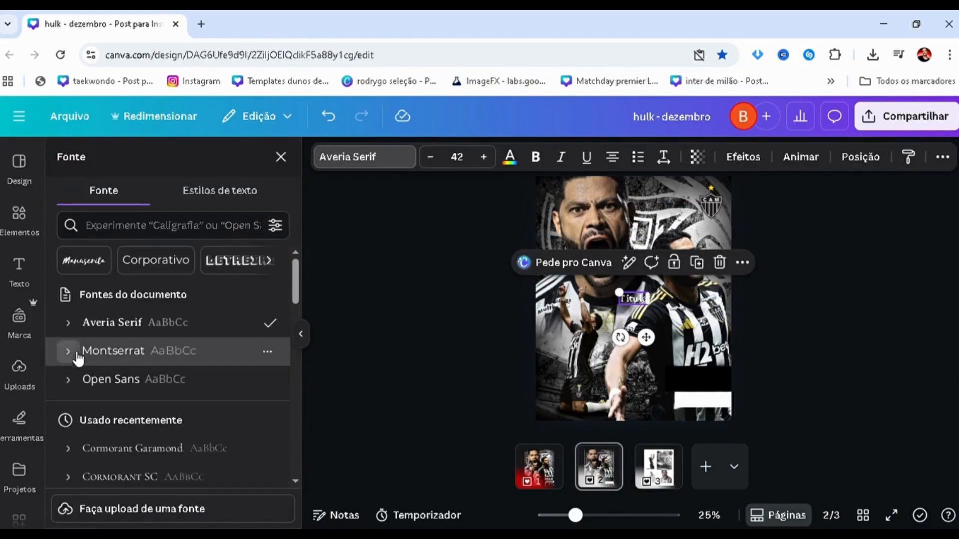
click(75, 355)
scroll(95, 380, down, 5)
scroll(115, 377, up, 3)
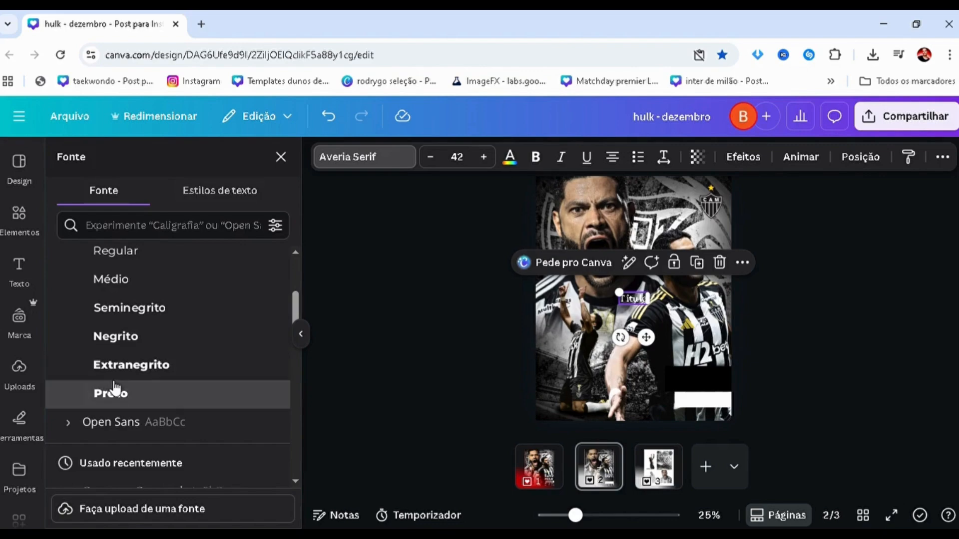
click(110, 393)
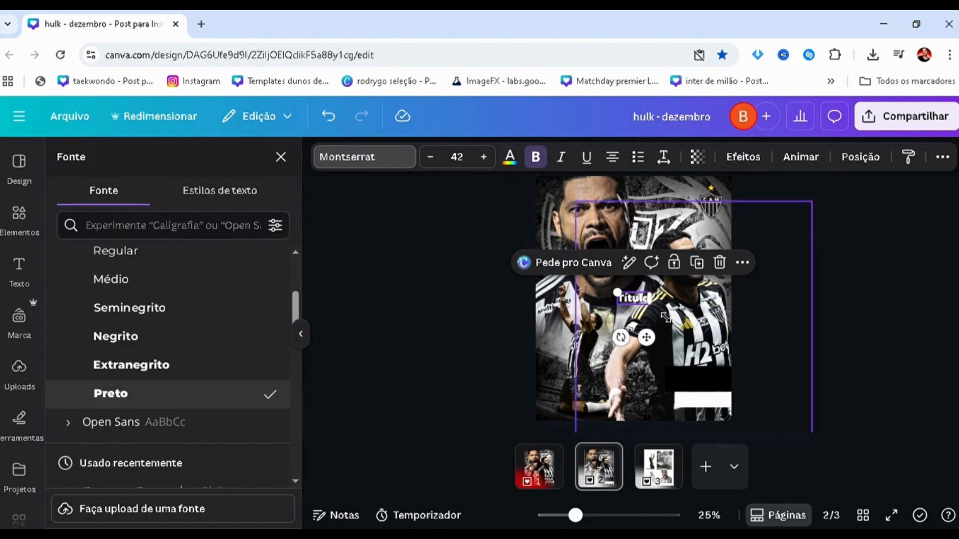
Replace the title's placeholder text with HULK and make it italic.
scroll(633, 300, up, 4)
key(BackSpace)
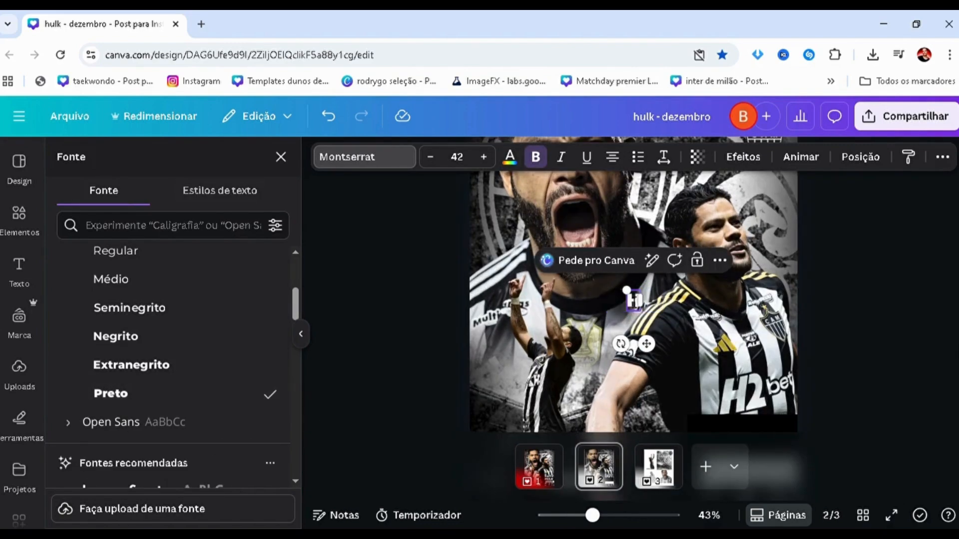
click(561, 157)
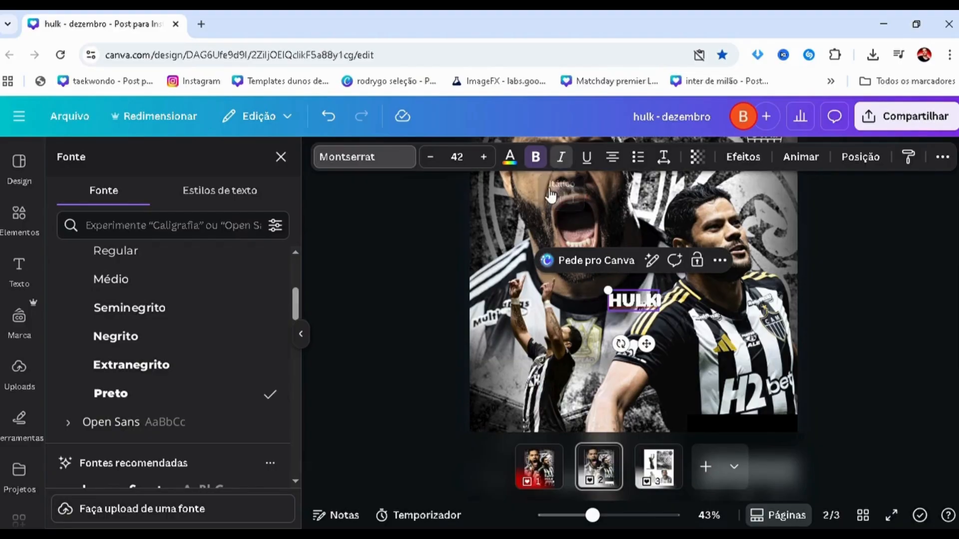
double_click(632, 302)
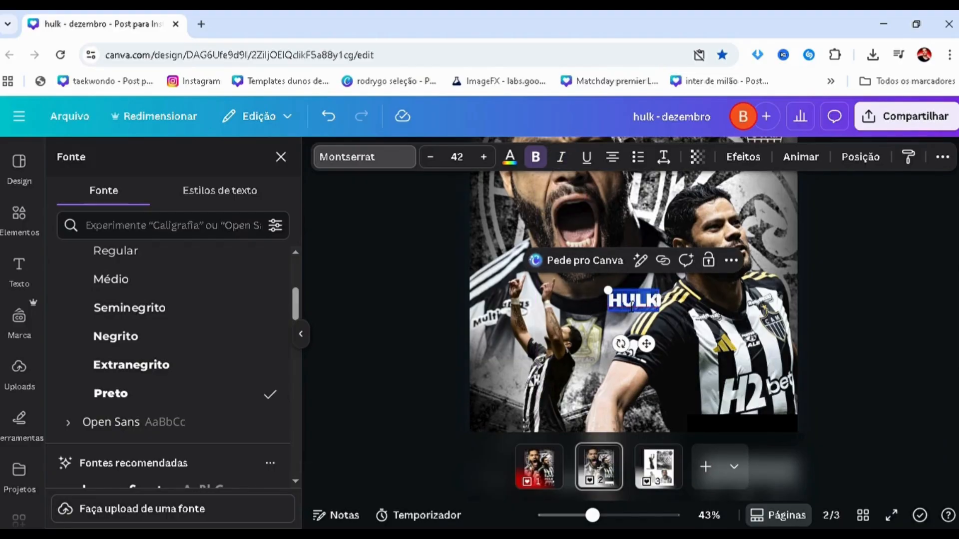
click(560, 156)
Enlarge the HULK text to size 70,4 and fit it inside the black bar.
drag(608, 312, 566, 329)
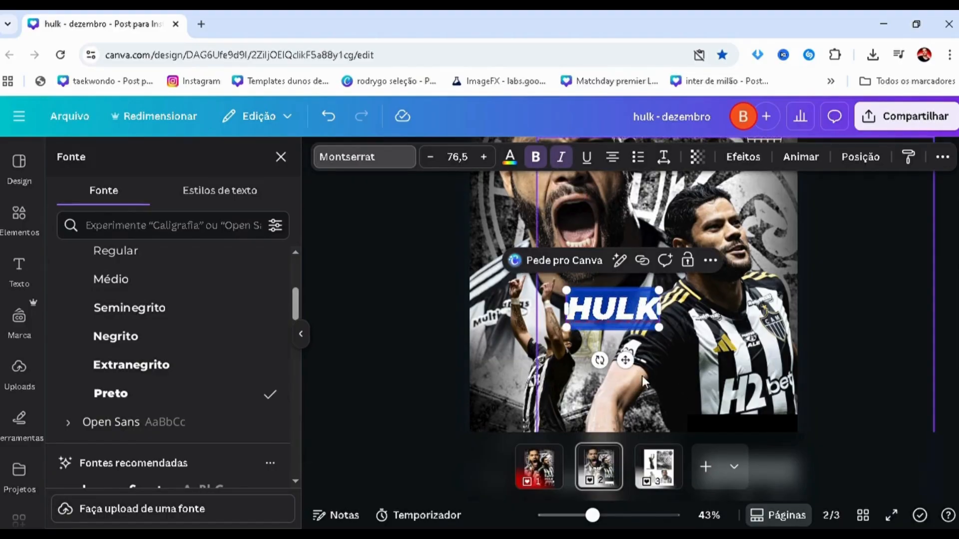
drag(624, 360, 862, 398)
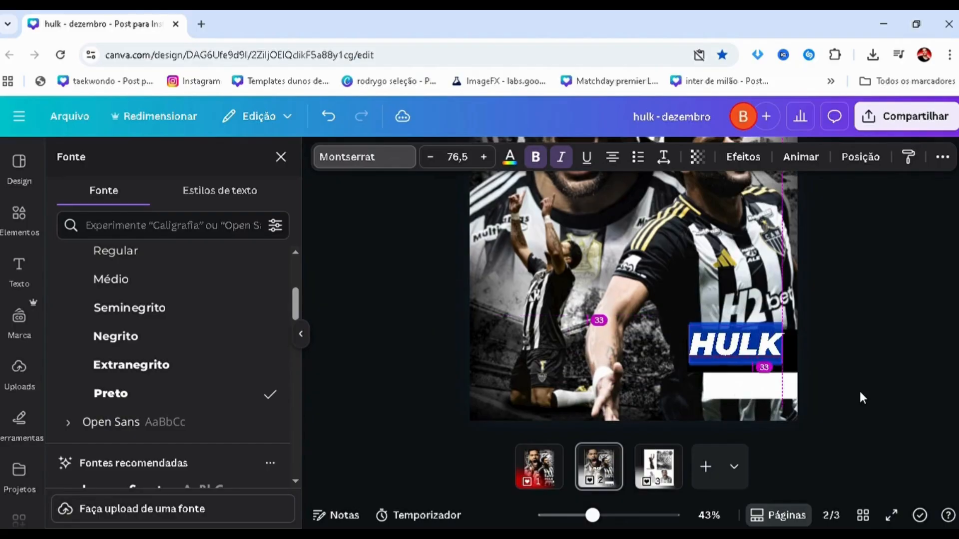
click(863, 398)
click(749, 344)
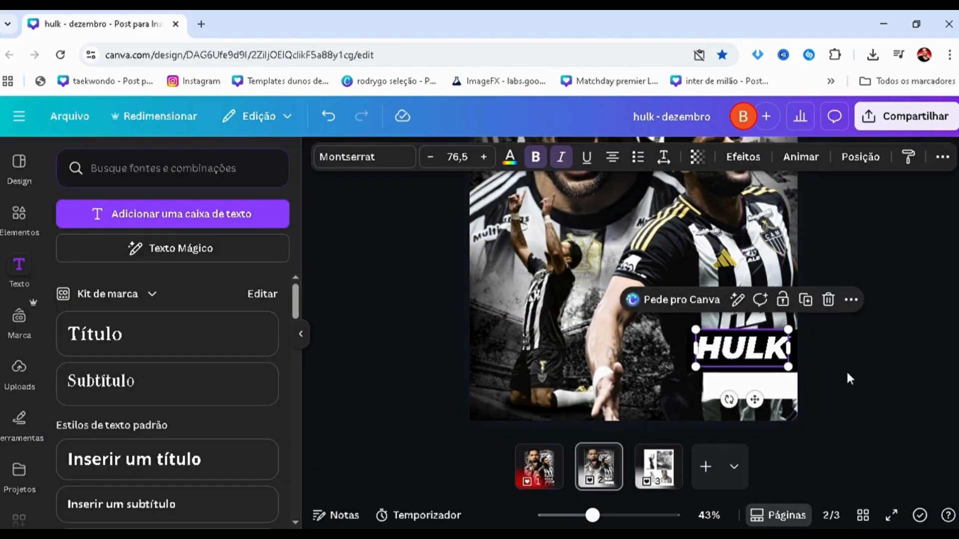
scroll(831, 368, up, 4)
drag(743, 310, 775, 345)
click(913, 365)
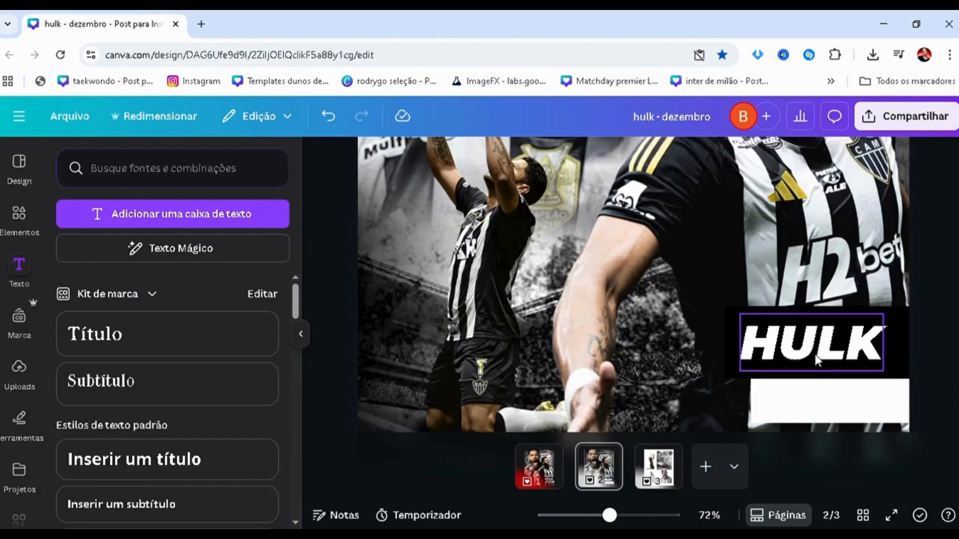
Duplicate the HULK text, change the copy to PARAIBA, and colour it black.
double_click(804, 372)
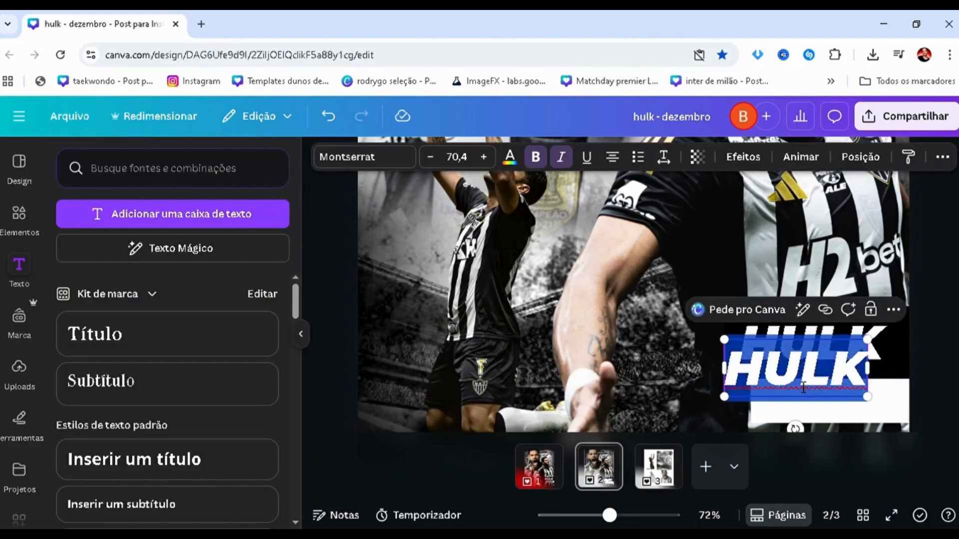
text(PARAIBA)
double_click(774, 393)
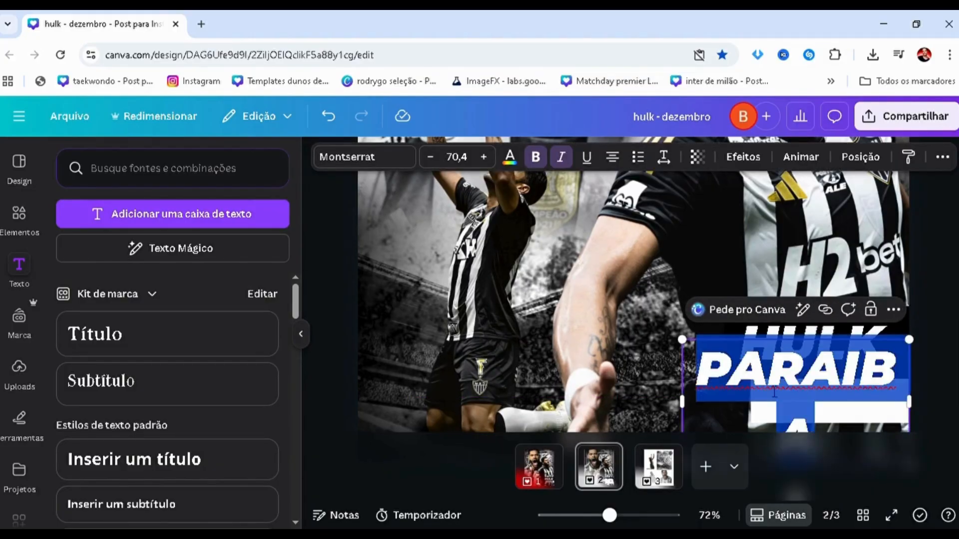
click(510, 159)
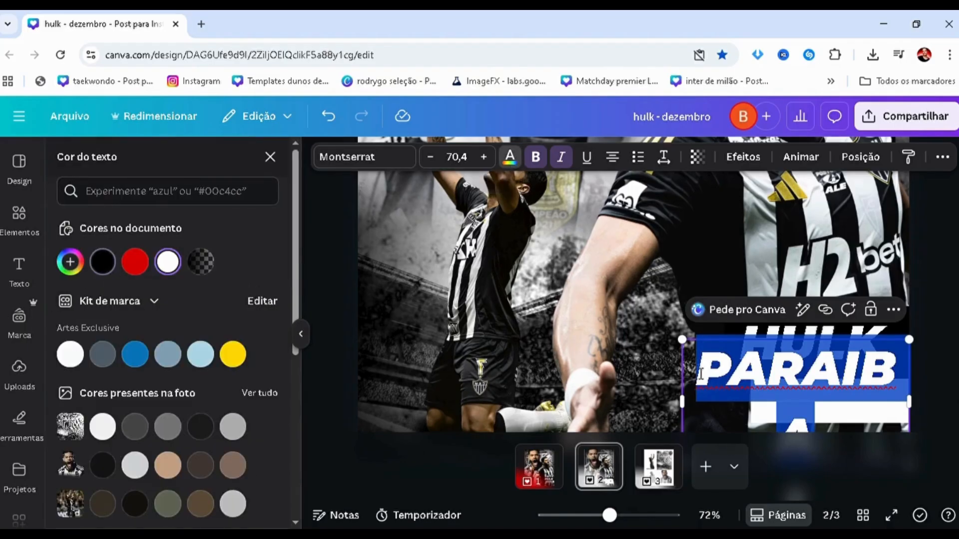
click(102, 262)
Shrink the PARAIBA text to size 40,6 so it fits on one line, and place it on the white bar.
drag(682, 340, 731, 424)
click(684, 407)
scroll(683, 407, down, 1)
click(855, 362)
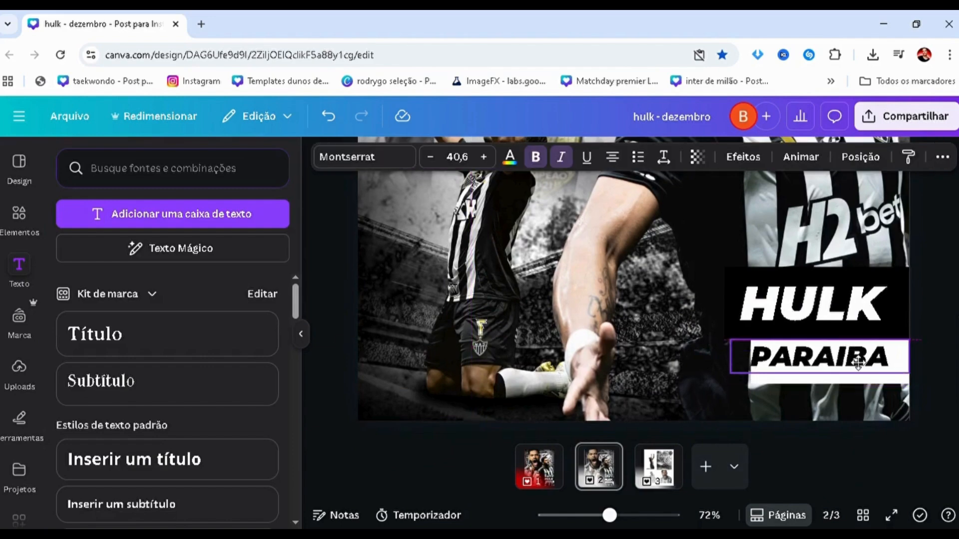
Extend the white bar past the start of PARAIBA and reduce its height to fit snugly around the text.
click(856, 382)
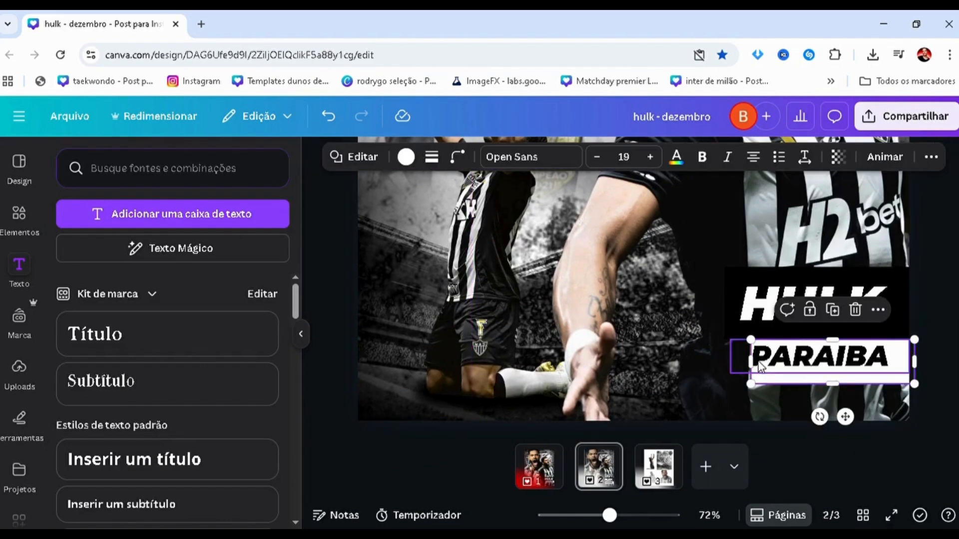
drag(761, 366, 779, 372)
scroll(764, 384, up, 3)
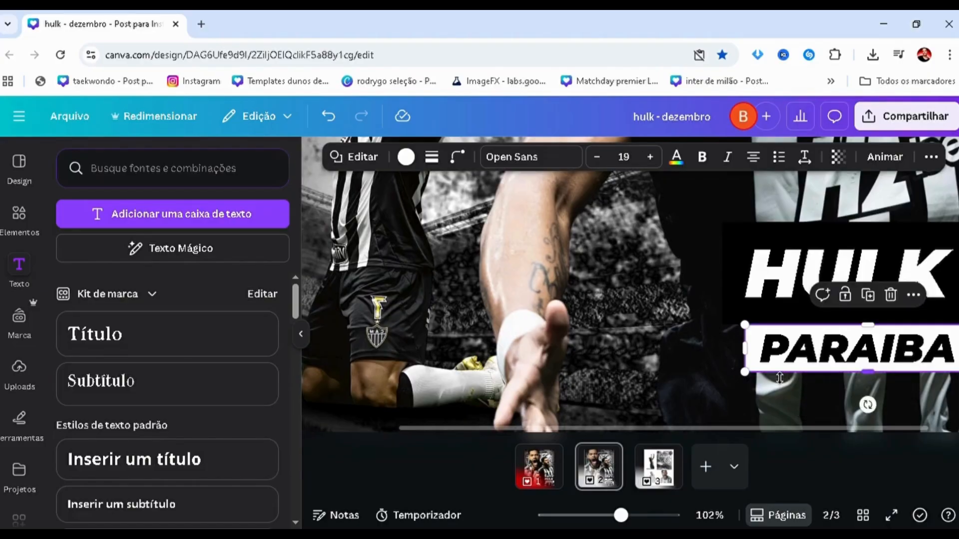
scroll(779, 378, down, 2)
scroll(779, 378, down, 5)
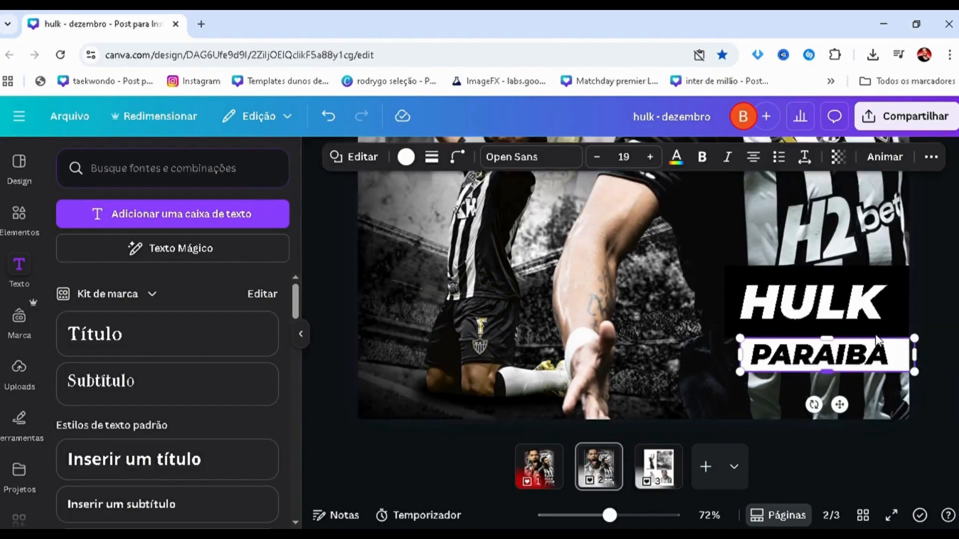
scroll(474, 342, down, 2)
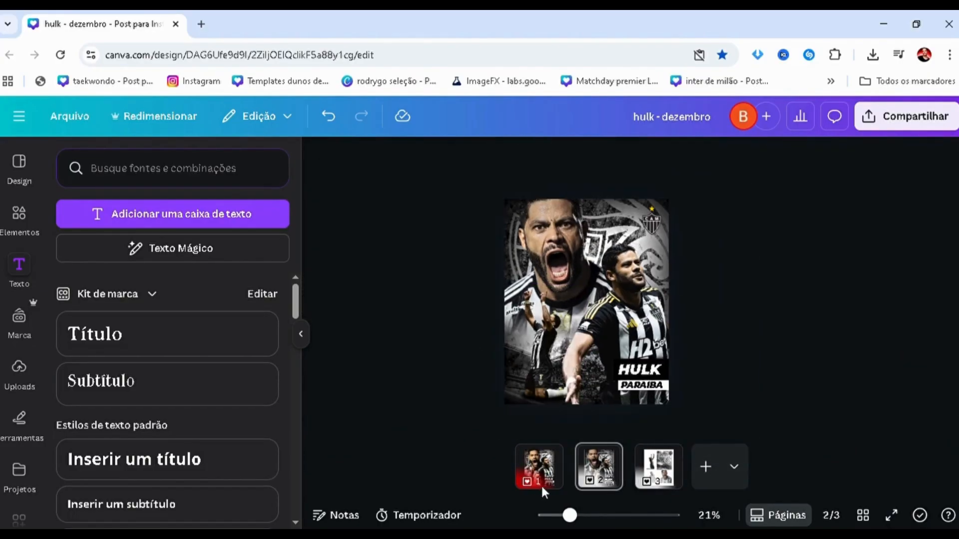
Compare the poster with page 1, slightly enlarge the front player's cutout, and reposition it on page 2.
click(593, 479)
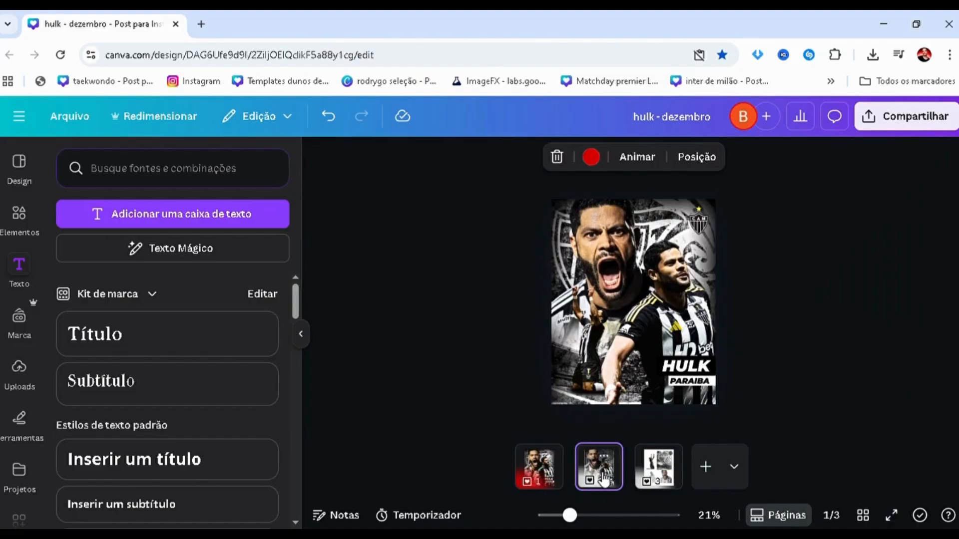
click(552, 480)
click(601, 475)
click(608, 258)
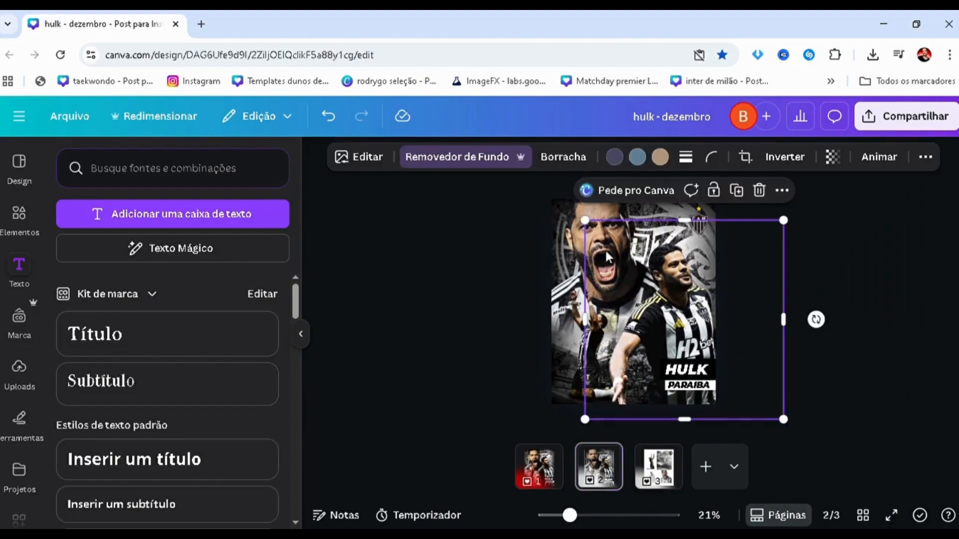
drag(589, 224, 577, 212)
drag(641, 291, 647, 293)
click(426, 339)
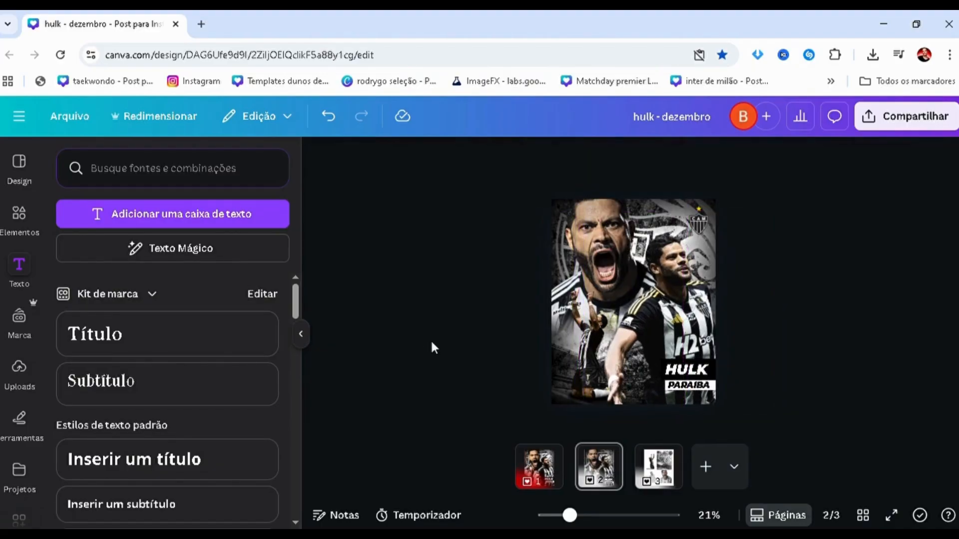
ctrl+scroll(435, 334, up, 2)
click(690, 294)
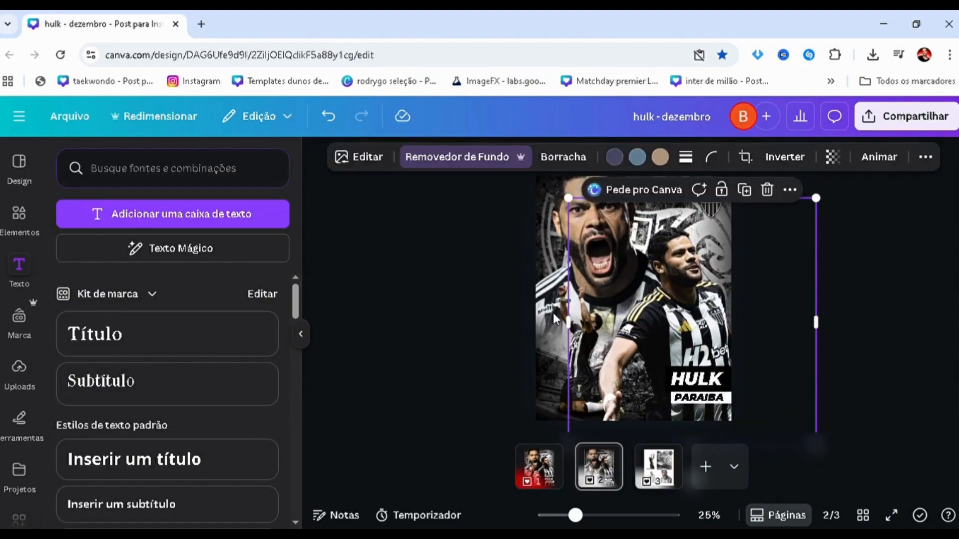
click(447, 299)
ctrl+scroll(448, 298, down, 2)
ctrl+scroll(449, 302, down, 1)
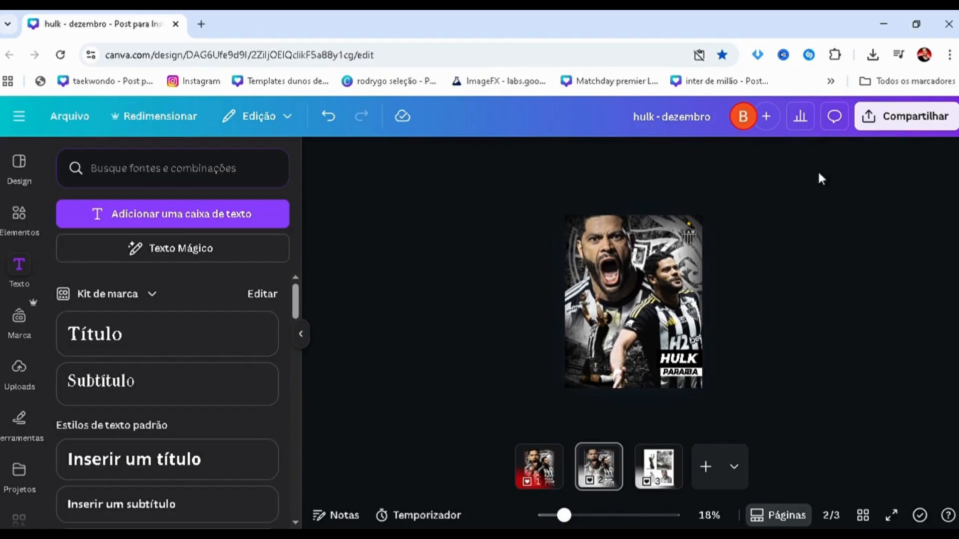
Download only the current page, page 2, of the design.
click(894, 130)
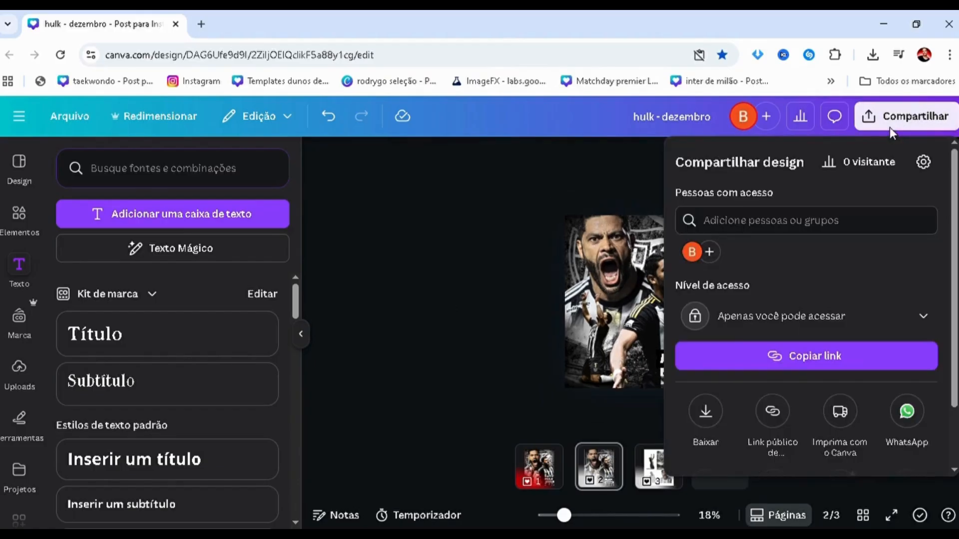
click(710, 412)
click(710, 412)
click(748, 227)
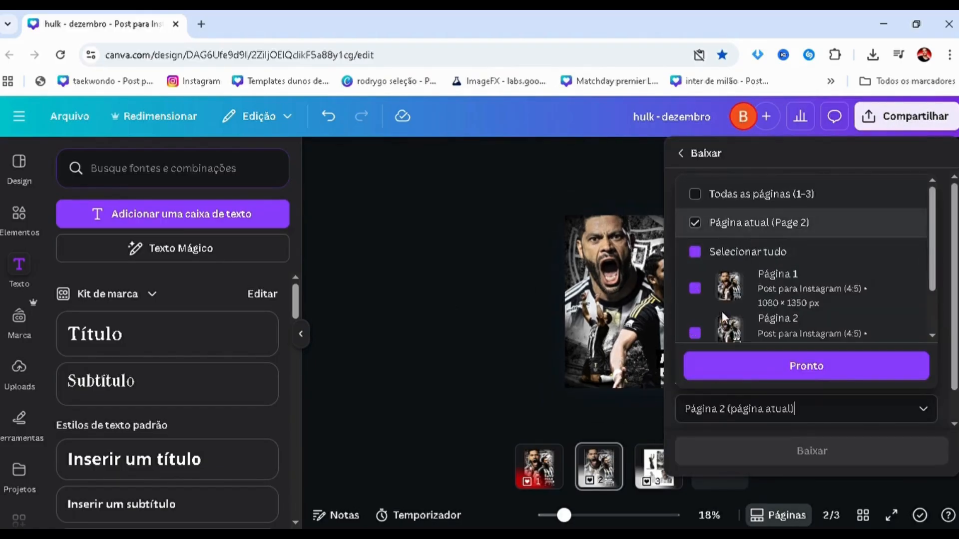
click(724, 373)
click(488, 308)
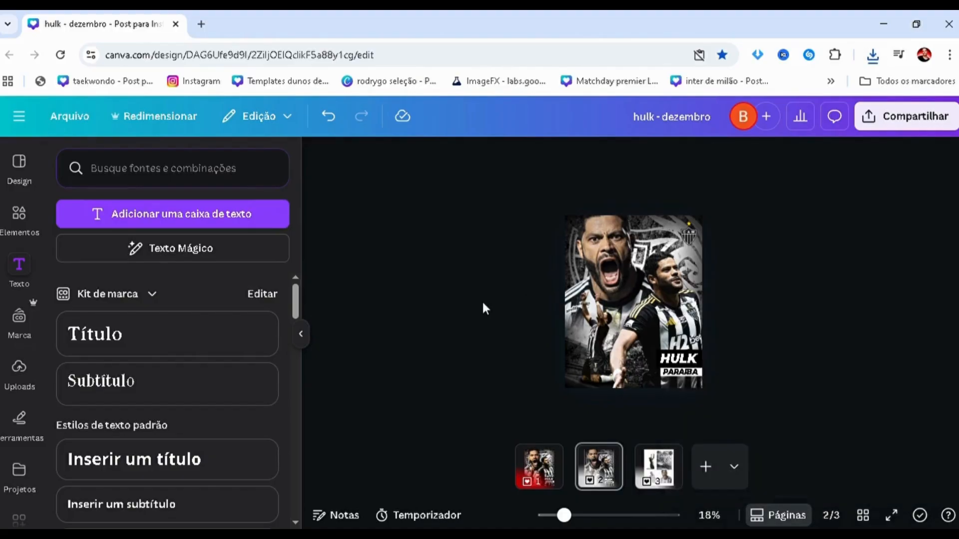
Paste the exported poster image onto page 2, make it the topmost layer, and scale it to cover the whole page.
key(ctrl+v)
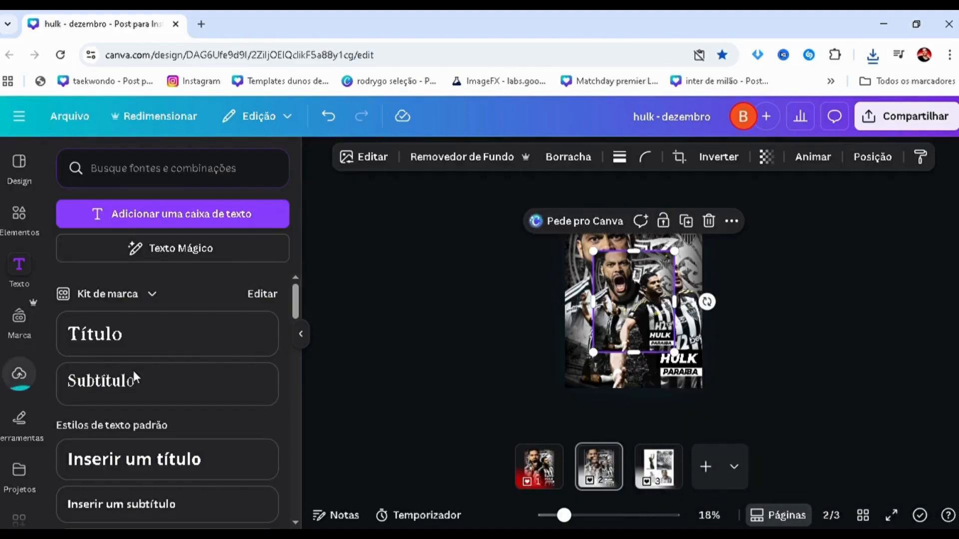
key(alt+1)
drag(167, 369, 179, 272)
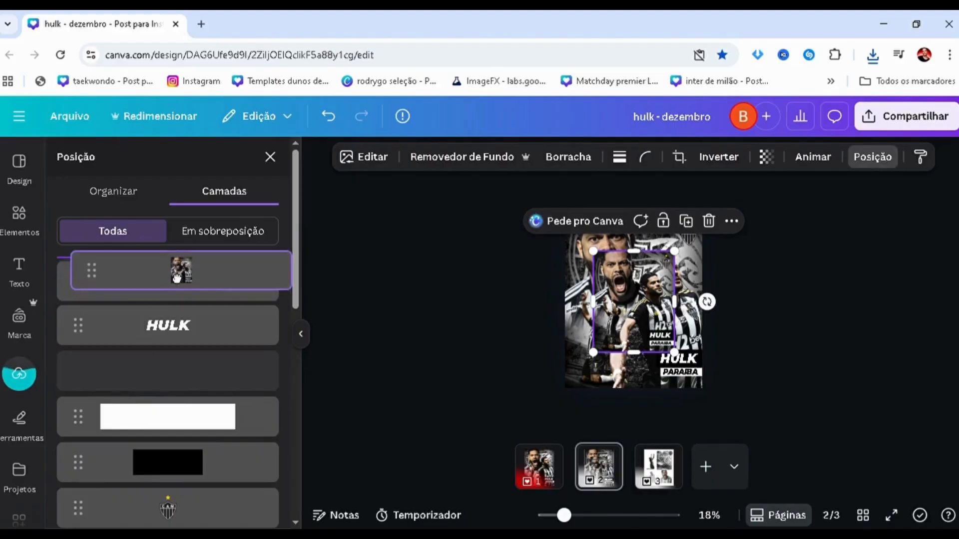
drag(630, 298, 609, 267)
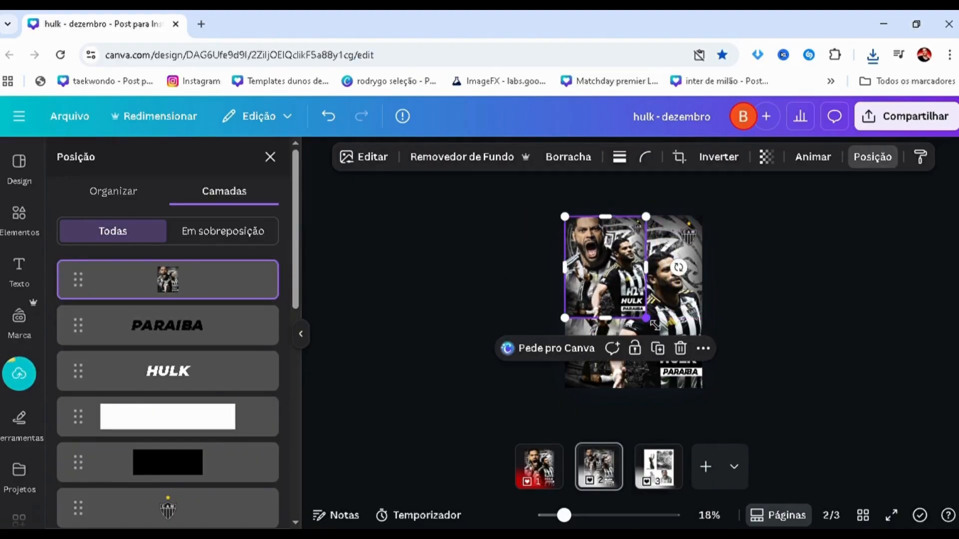
drag(646, 318, 708, 398)
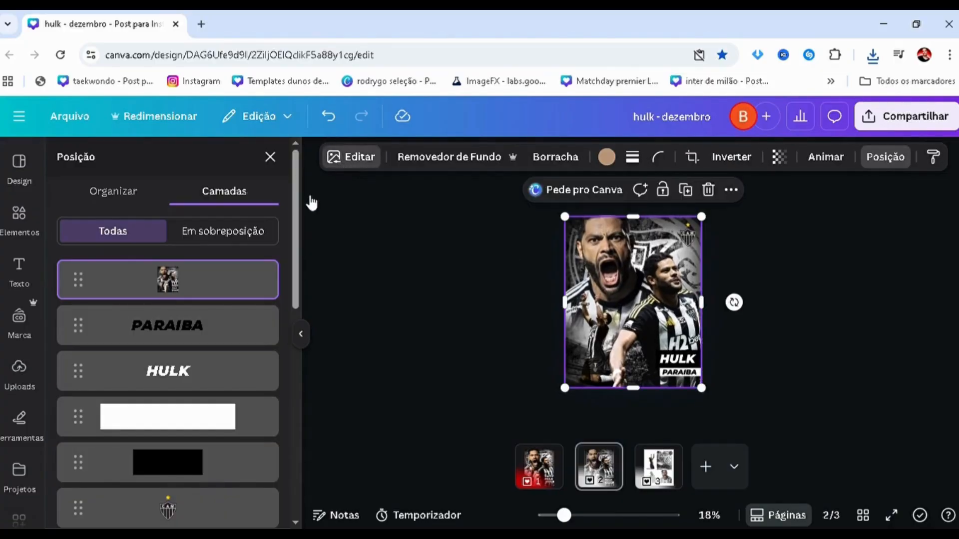
Set the contrast of the pasted full-page poster image to 18.
click(121, 276)
scroll(113, 305, down, 3)
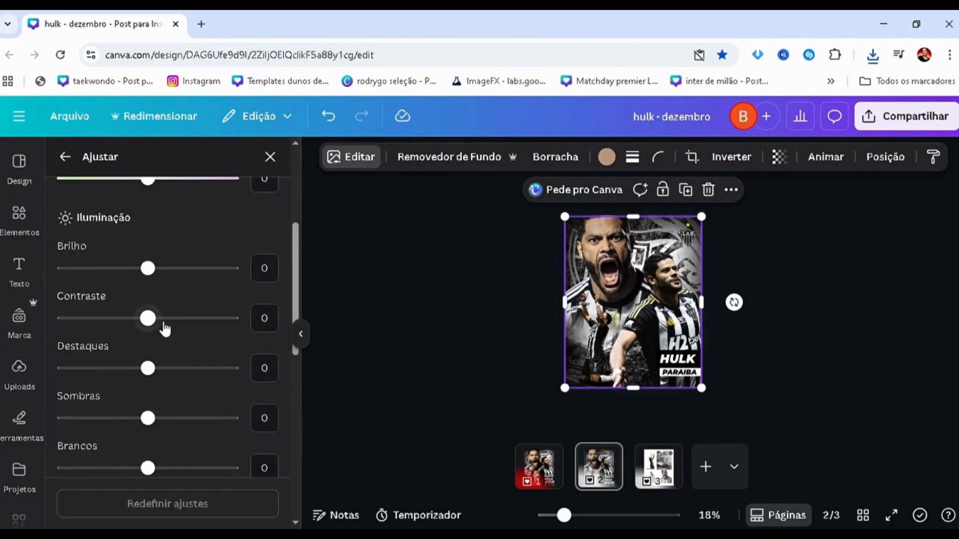
drag(161, 320, 167, 328)
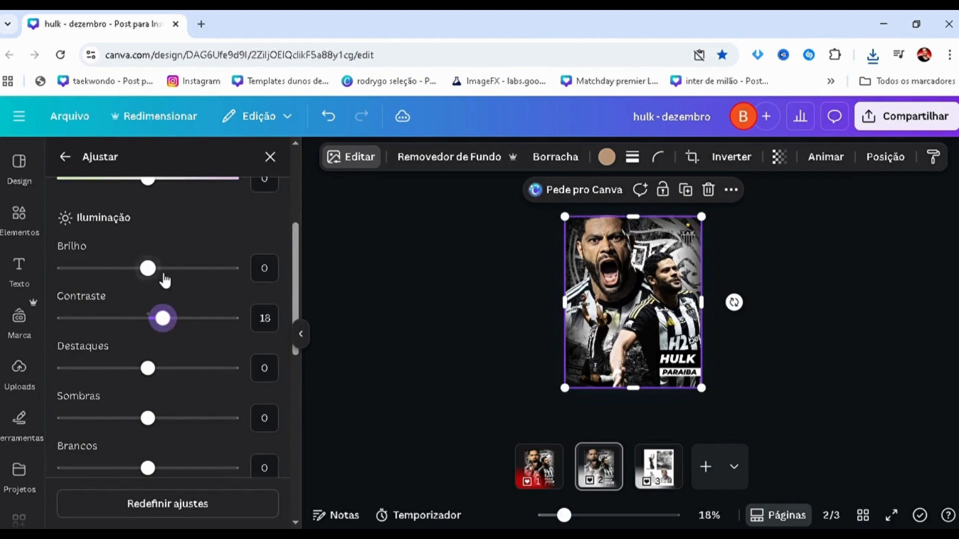
Set the full-page poster image's saturation to 9, sharpness to 12 and clarity to 9.
drag(165, 270, 161, 267)
scroll(158, 319, down, 3)
scroll(156, 323, down, 3)
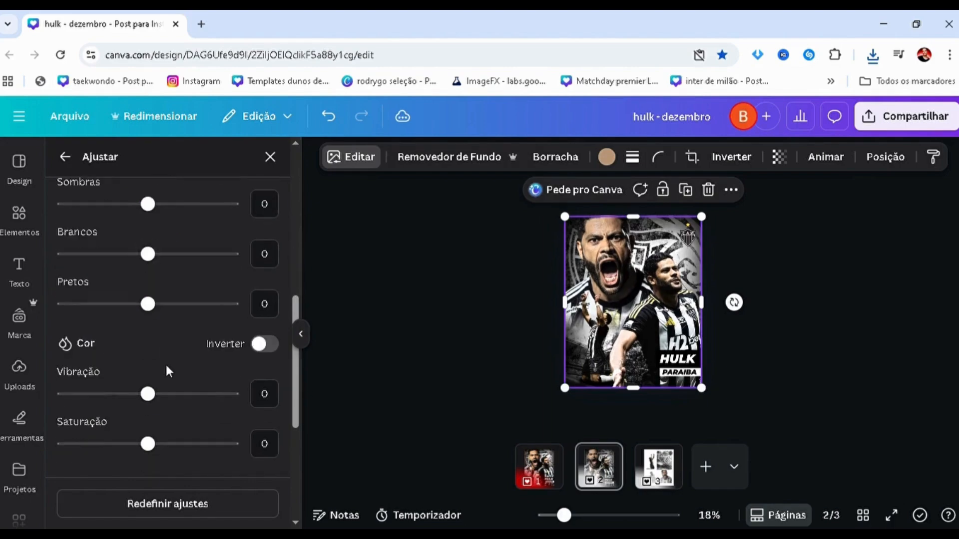
drag(171, 374, 160, 401)
scroll(159, 376, down, 3)
drag(151, 450, 168, 455)
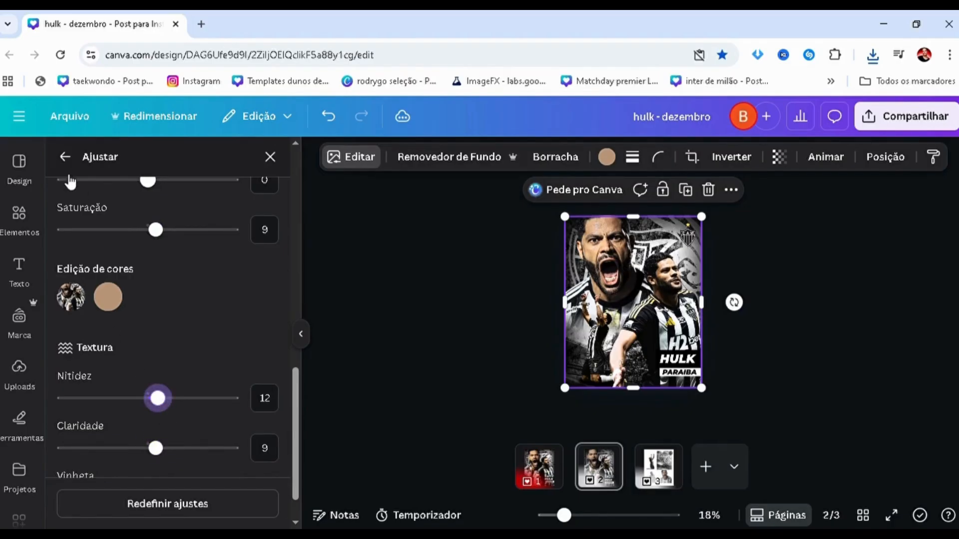
Try the Rocha, Belvedere and Luna filters on the full-page poster image.
click(64, 156)
scroll(75, 296, down, 4)
click(261, 233)
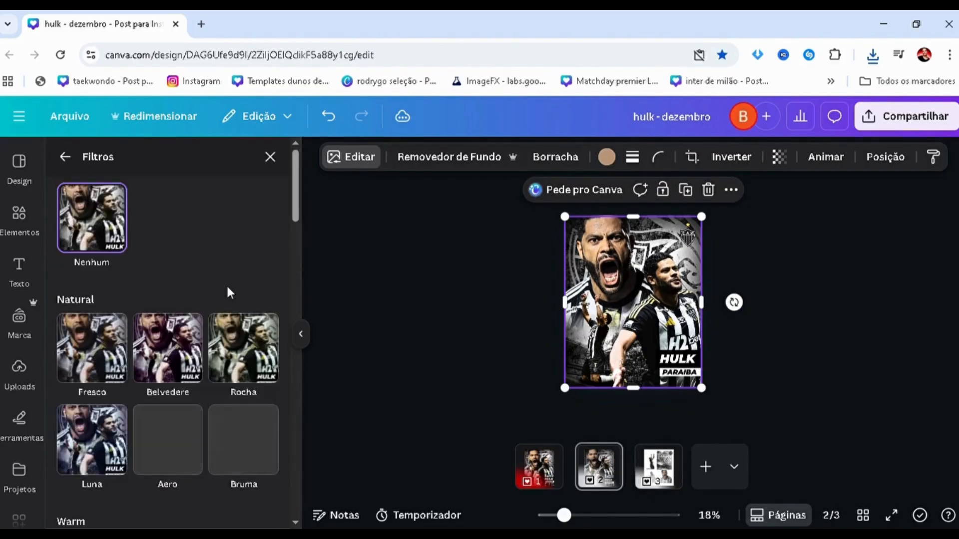
scroll(229, 293, down, 1)
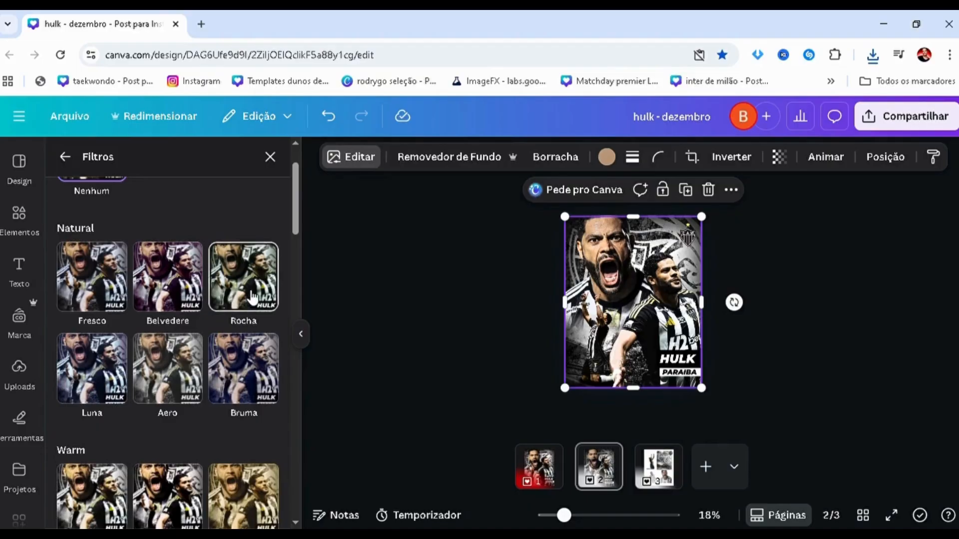
click(250, 297)
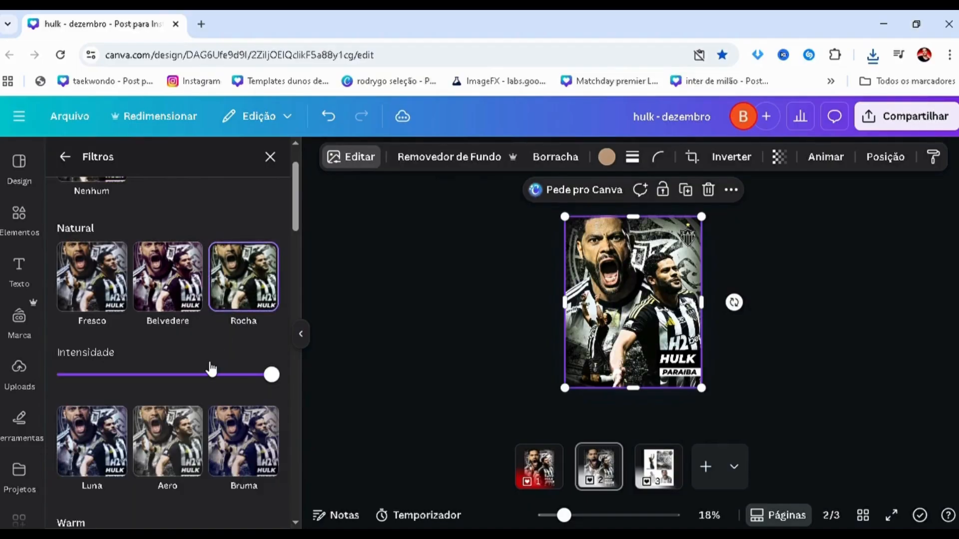
click(168, 298)
scroll(168, 298, down, 2)
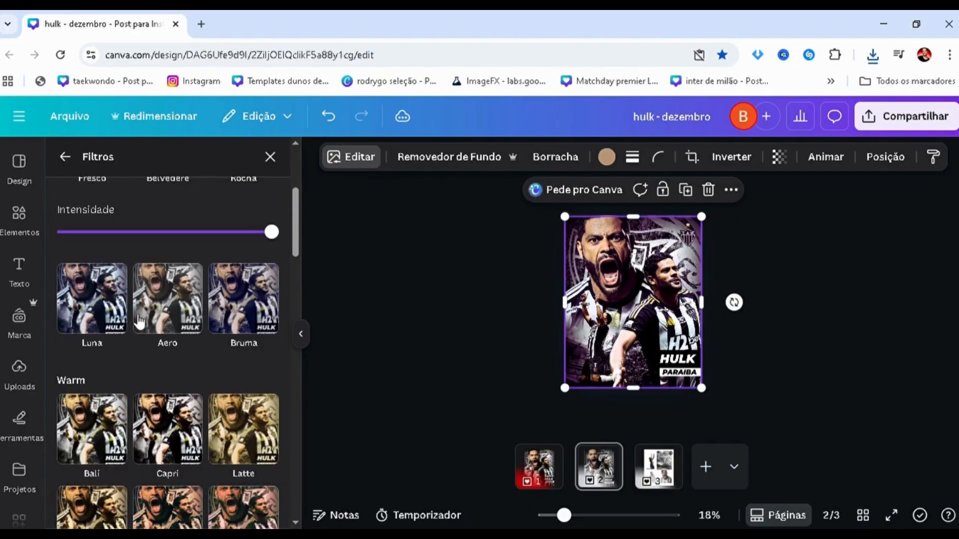
click(92, 305)
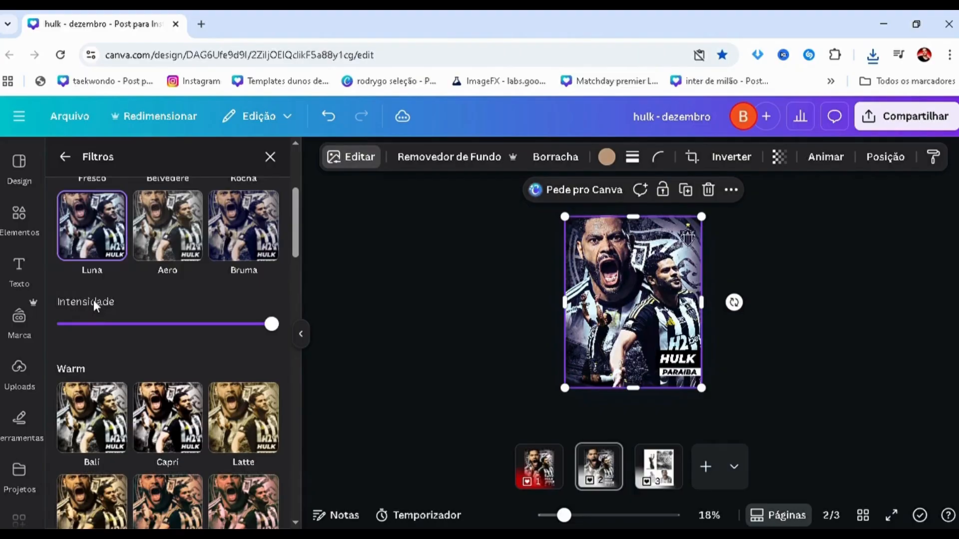
Apply the Capri filter to the poster image, lower its intensity to about a third, and deselect the image.
scroll(96, 305, down, 1)
click(155, 360)
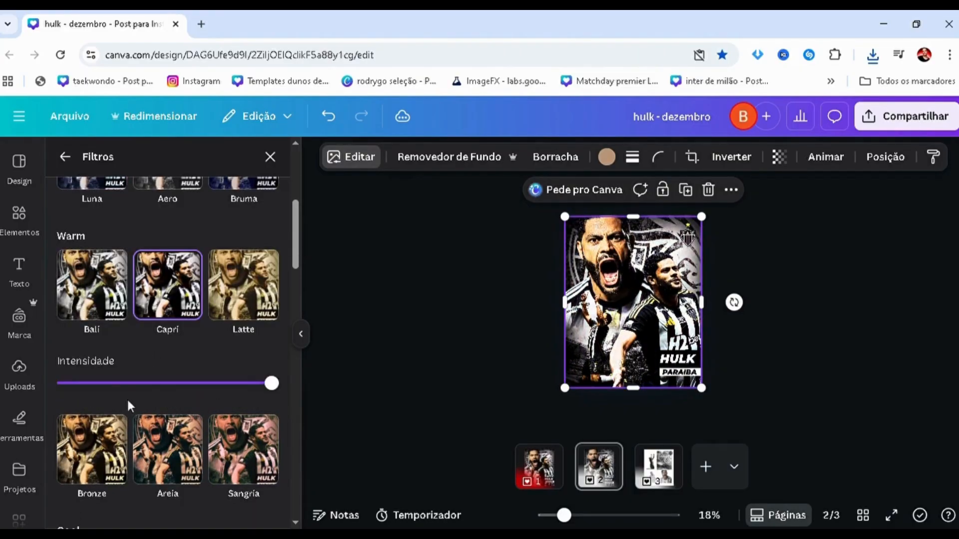
click(116, 383)
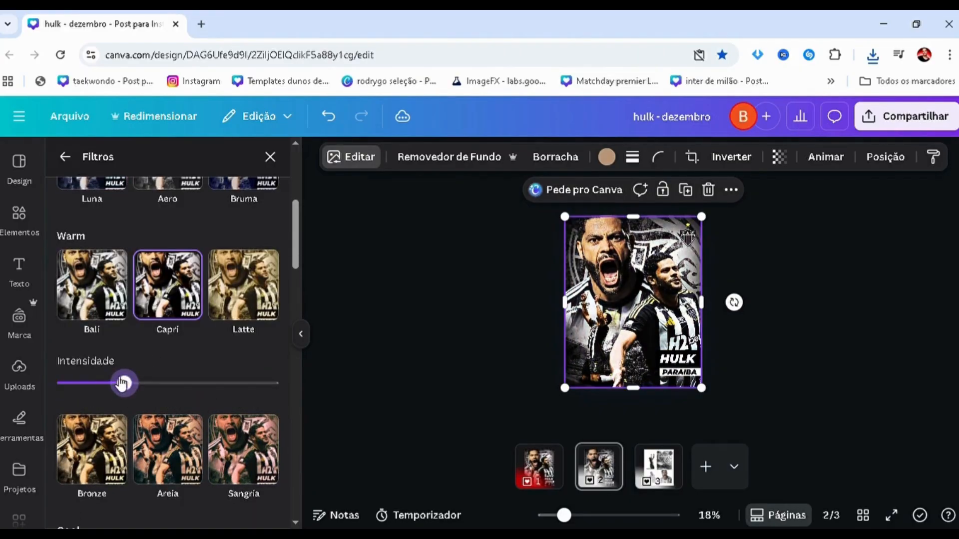
click(479, 322)
Examine the filtered poster on page 2 both close up and as a whole.
scroll(495, 284, up, 2)
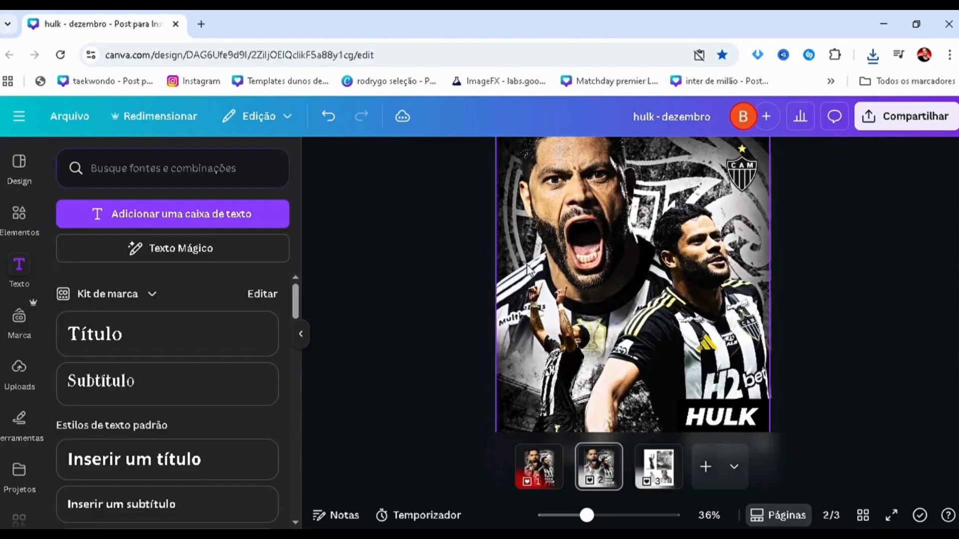
scroll(522, 266, down, 1)
click(557, 288)
mouse_move(536, 298)
mouse_down()
mouse_move(693, 270)
mouse_move(694, 281)
mouse_move(531, 293)
mouse_move(670, 303)
mouse_move(552, 307)
mouse_move(742, 309)
mouse_move(537, 315)
mouse_up()
click(493, 318)
scroll(492, 319, down, 2)
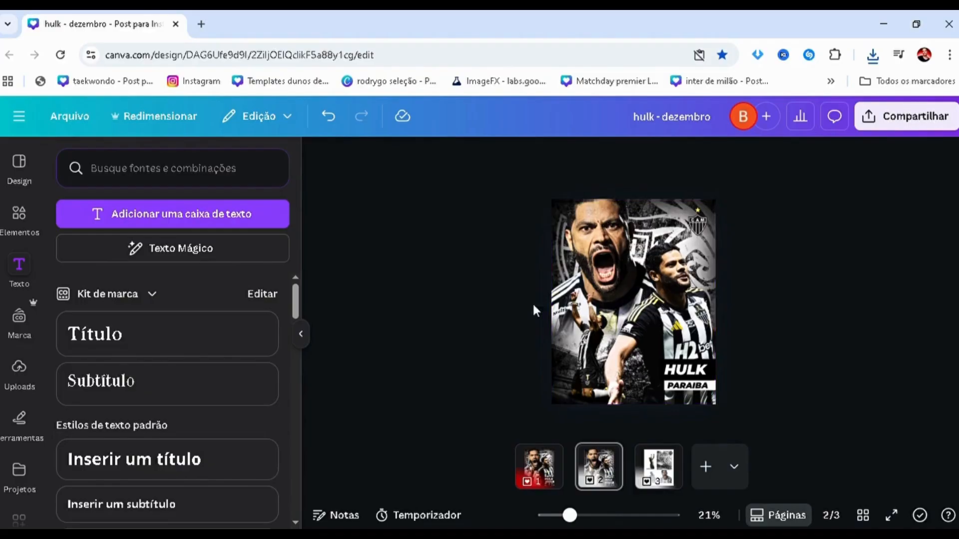
scroll(467, 331, down, 1)
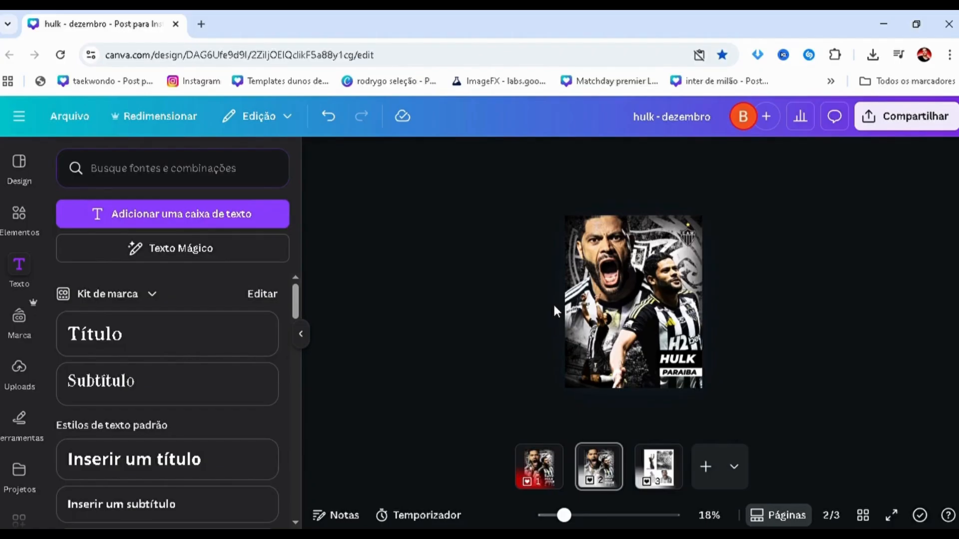
scroll(547, 320, up, 1)
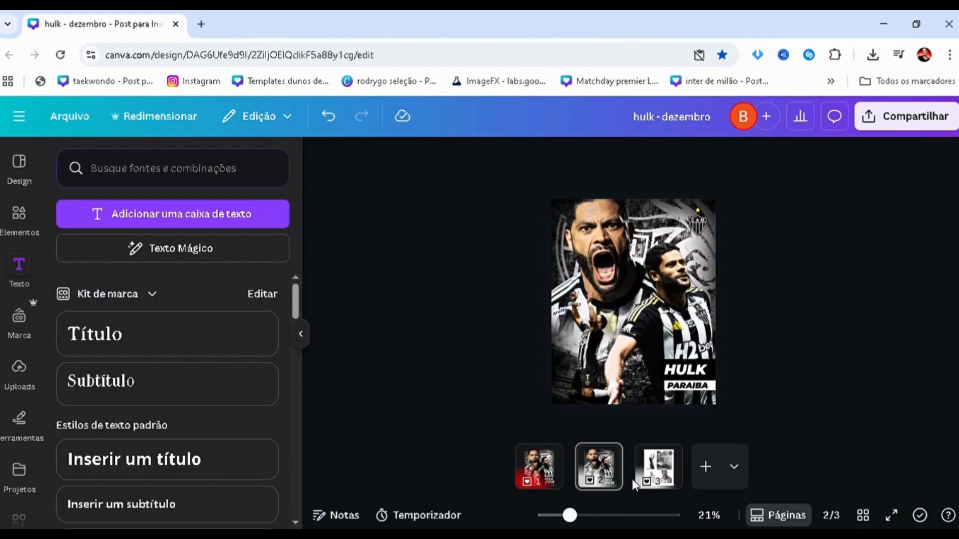
mouse_move(639, 487)
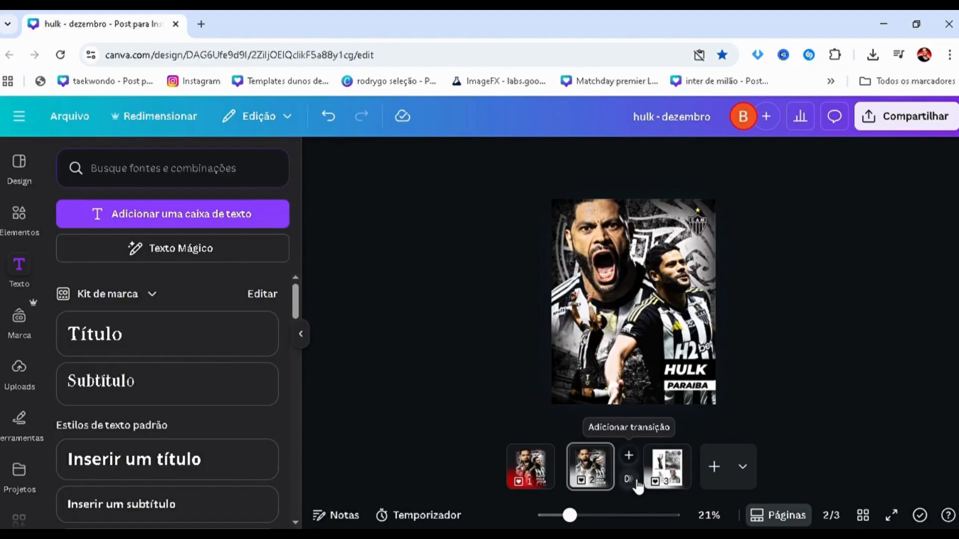